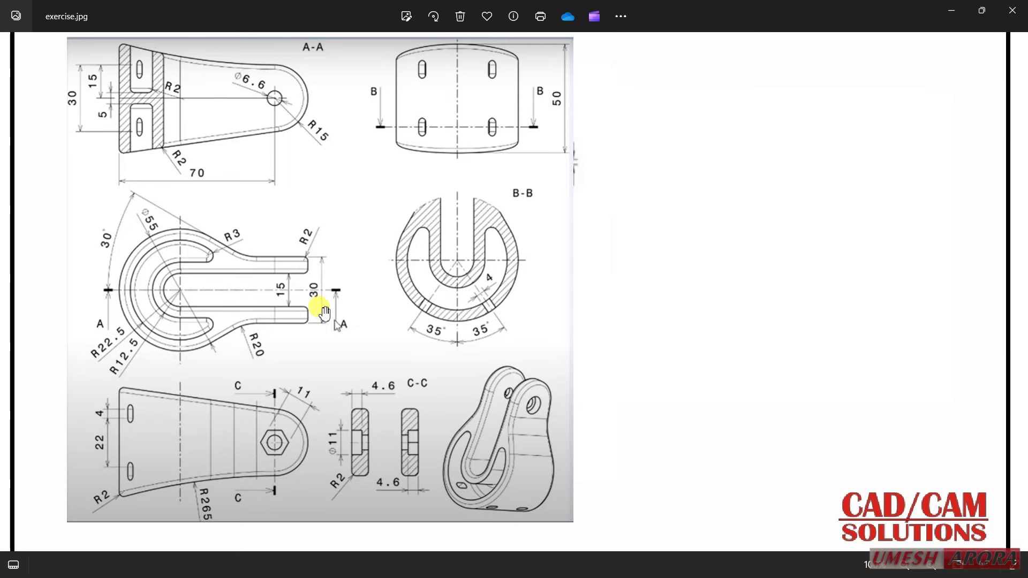
Step: Step through the Photos images to the exercise.jpg bracket drawing
key(Right)
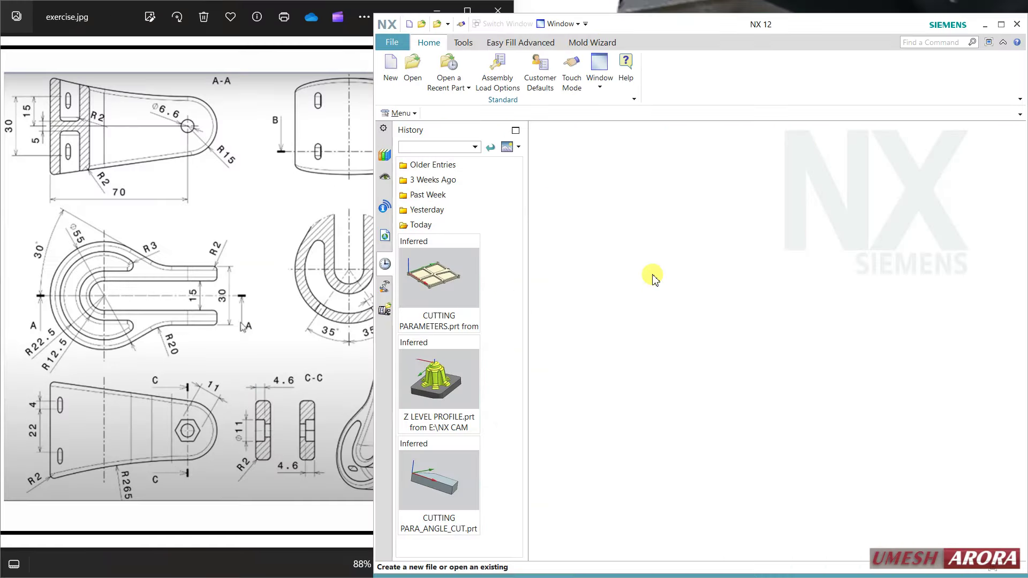
Step: Create a new millimetre Model part, model1.prt, and enter the sketch environment
click(390, 70)
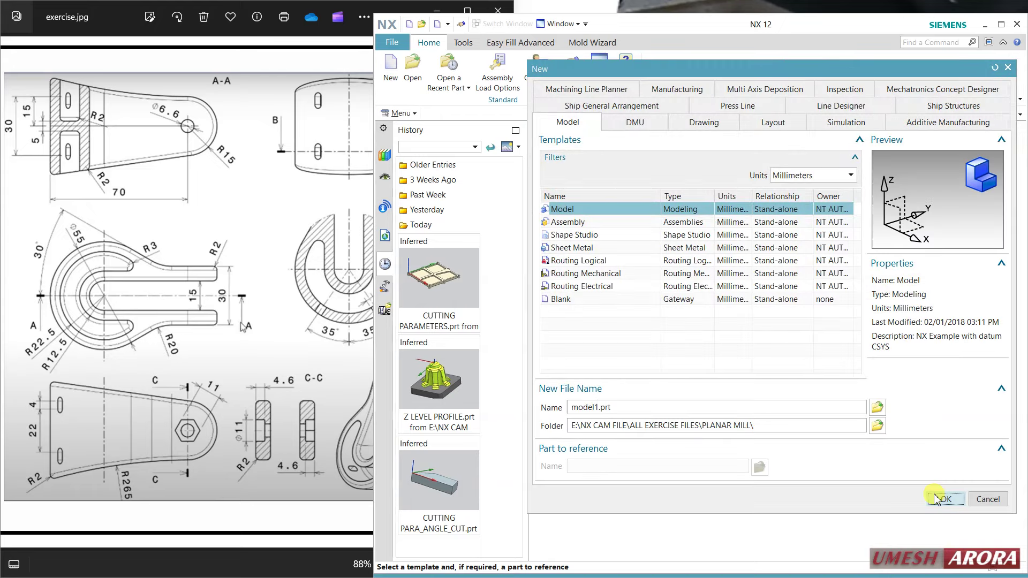
click(936, 497)
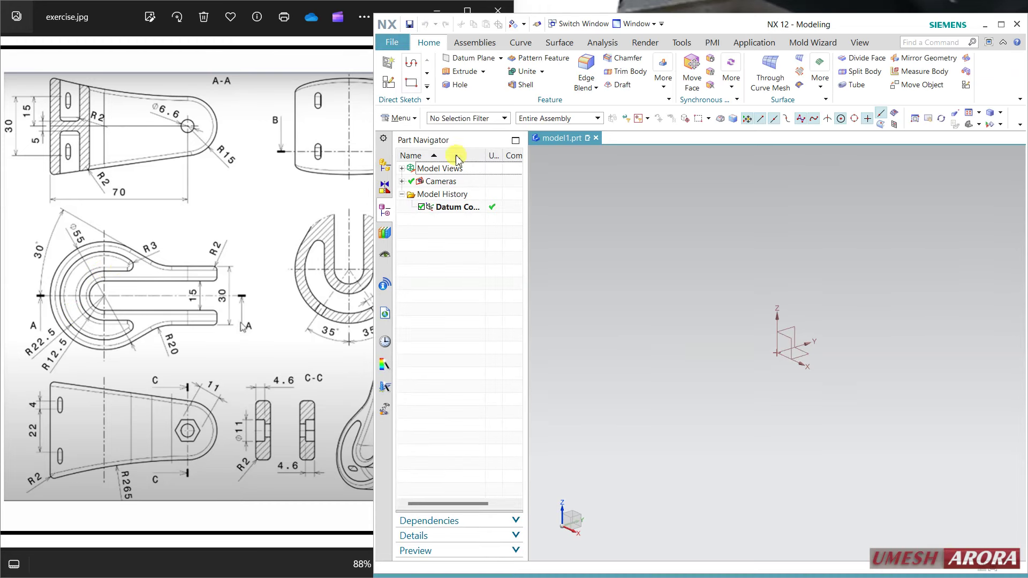
click(388, 82)
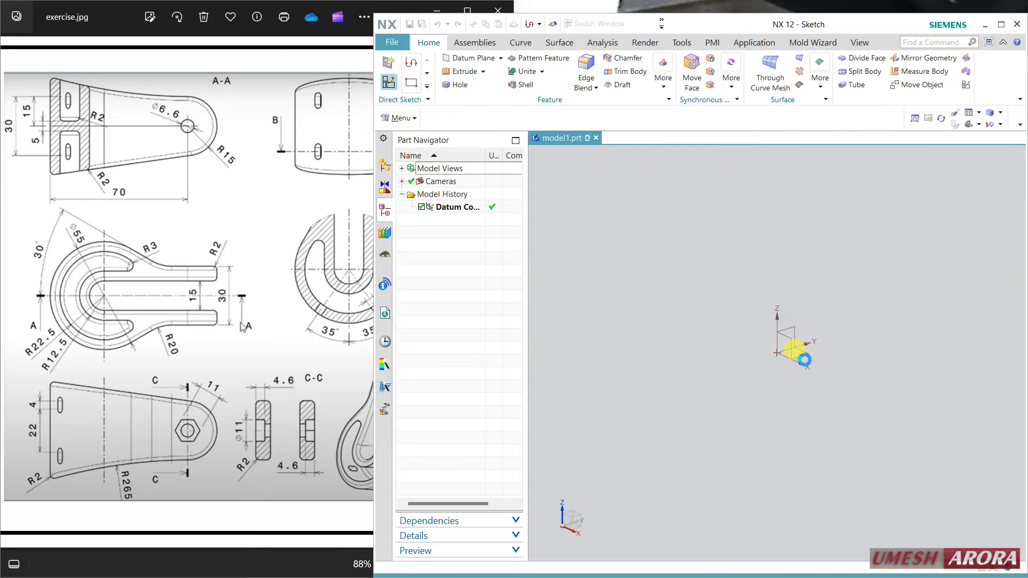
Step: On the XY plane, draw a Ø55 circle centred at the sketch origin
click(807, 360)
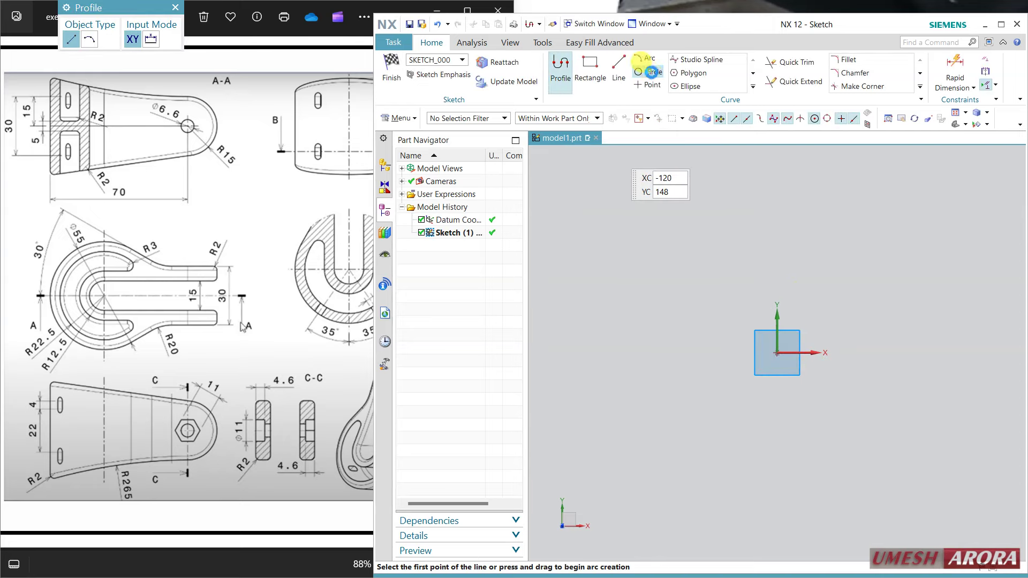
click(659, 73)
click(777, 352)
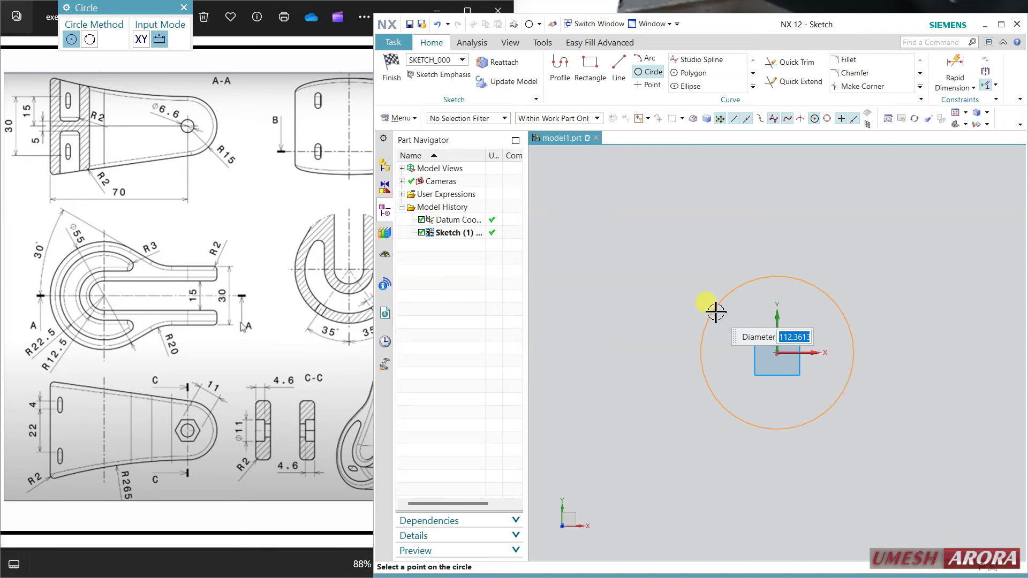
text(55)
key(Return)
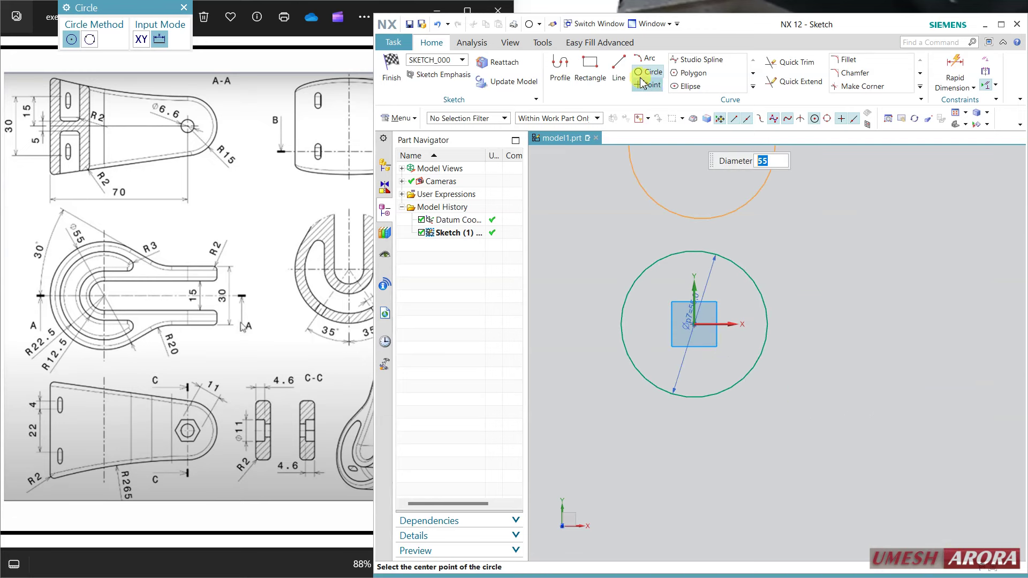
Step: Draw a rectangular arm from inside the circle out to the right
click(618, 68)
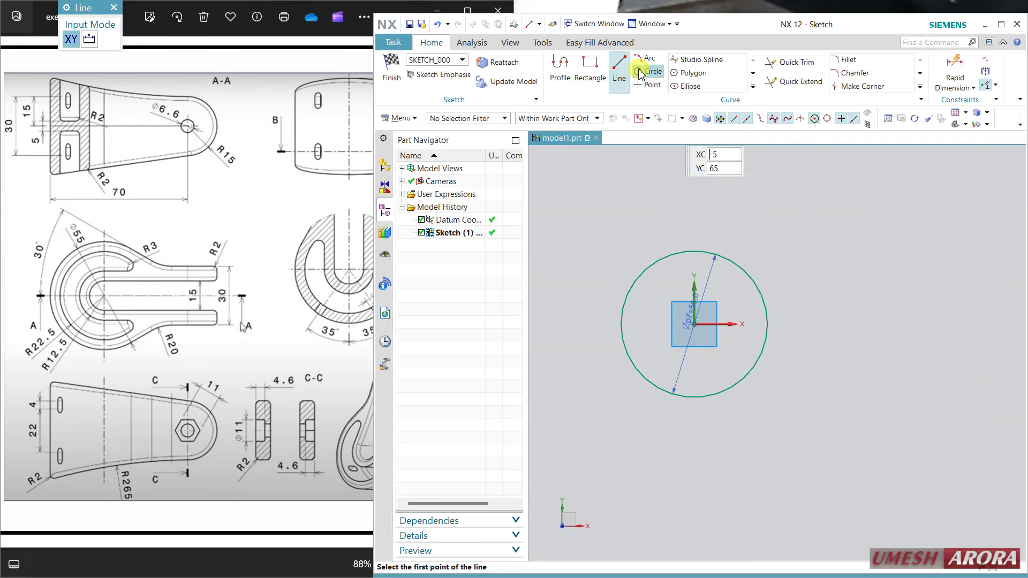
click(590, 68)
click(732, 289)
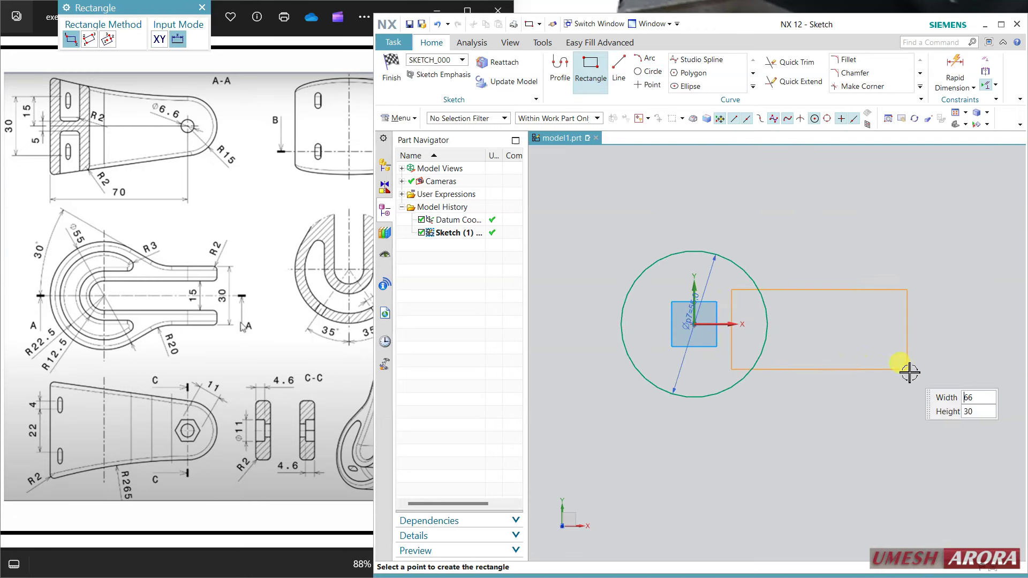
click(920, 367)
key(Escape)
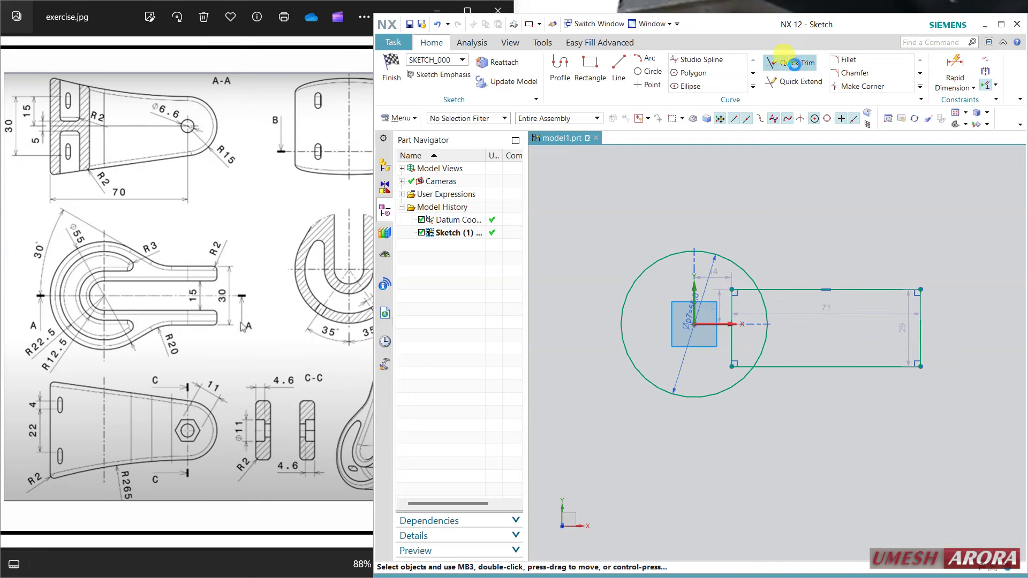
Step: Quick Trim the rectangle edges inside the circle and the arc between the arm edges
click(793, 62)
click(731, 304)
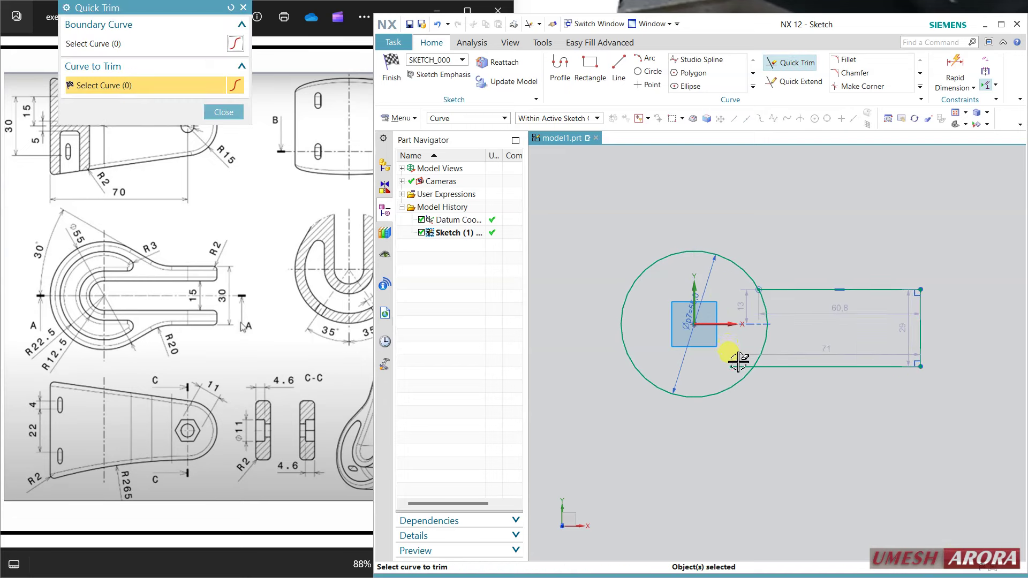
click(742, 360)
click(773, 326)
key(Escape)
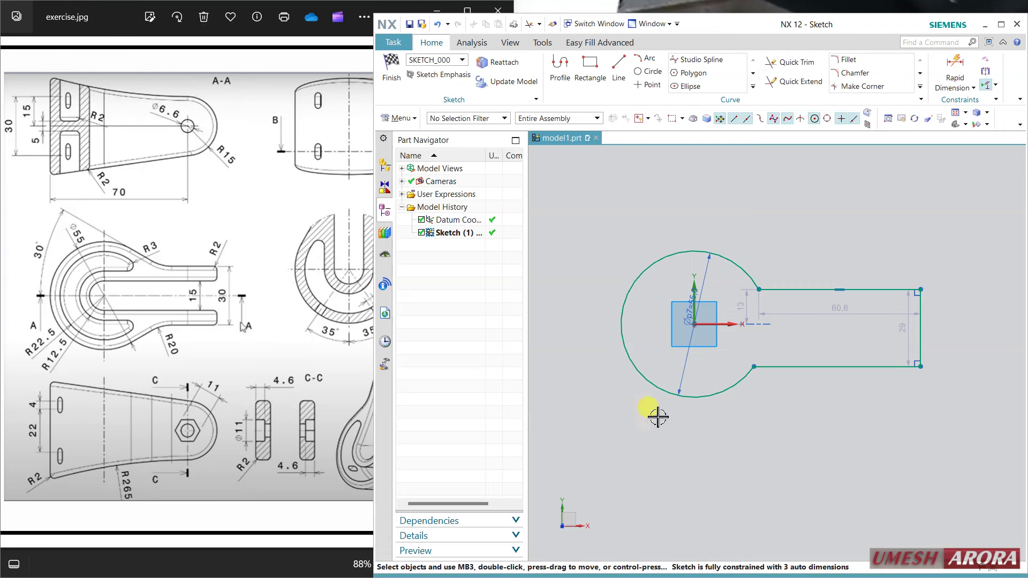
click(649, 71)
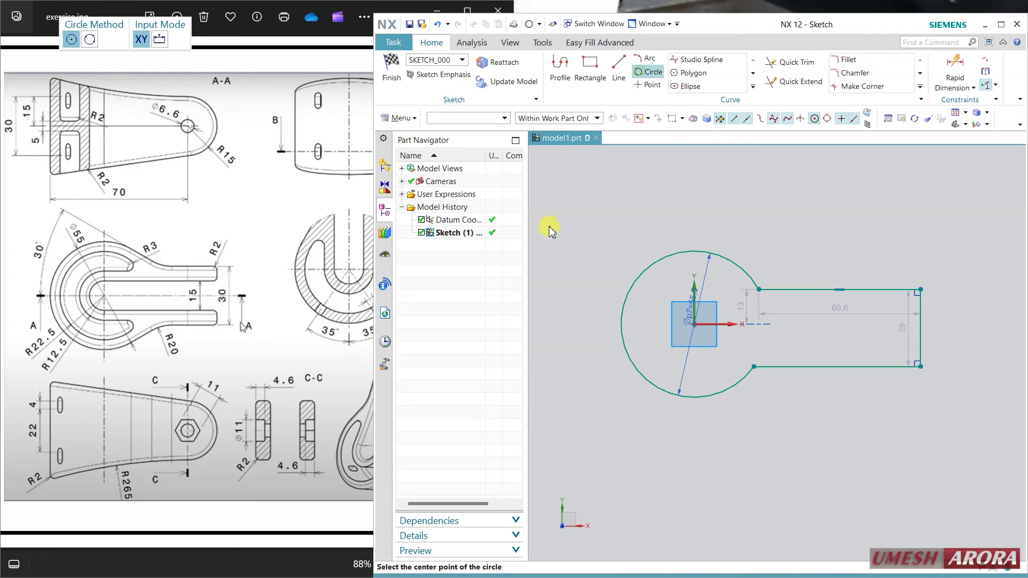
Step: Draw a Ø15 circle at the origin and two horizontal slot lines past the arm's end
click(695, 324)
text(15)
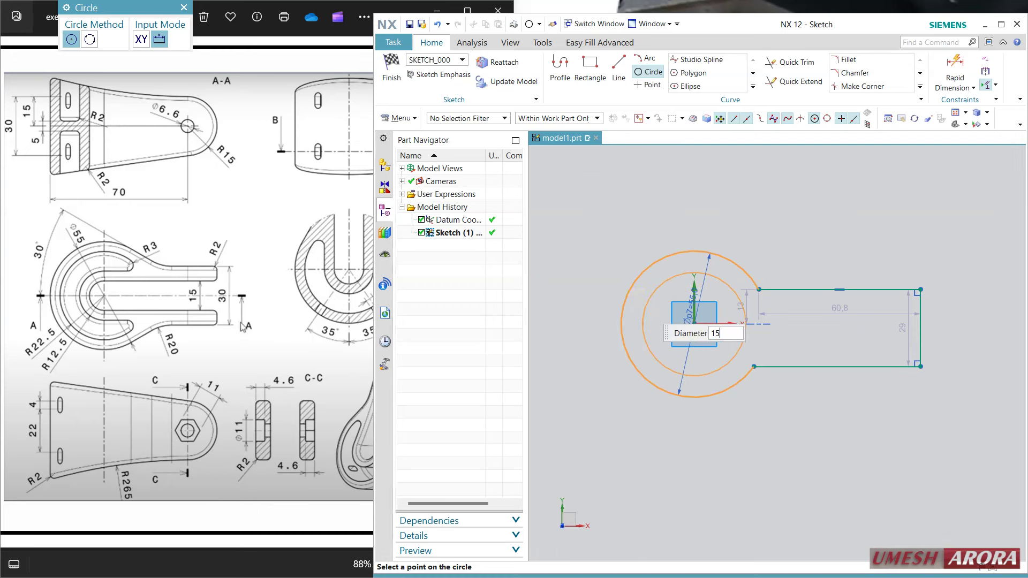
key(Return)
click(567, 77)
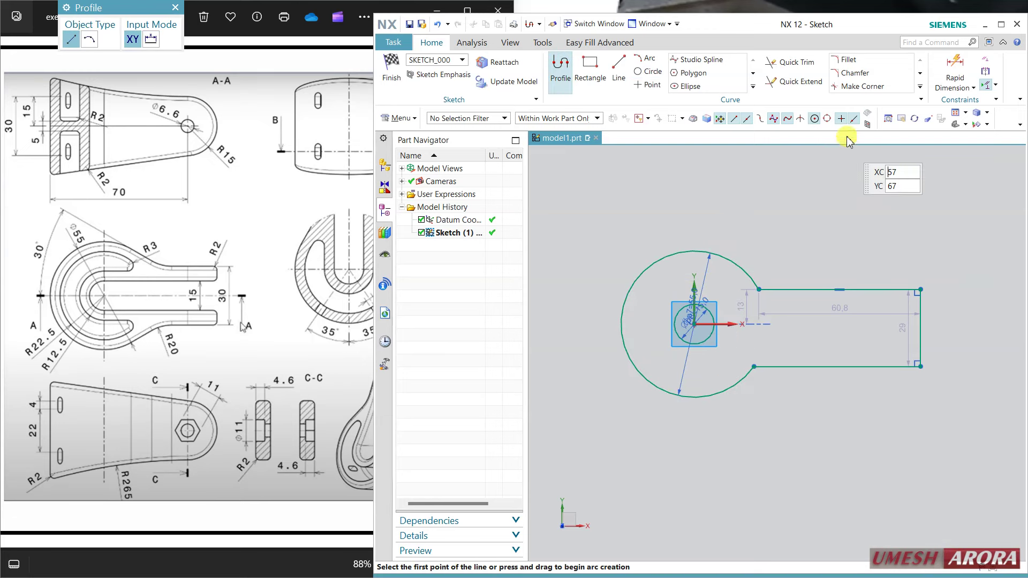
click(695, 304)
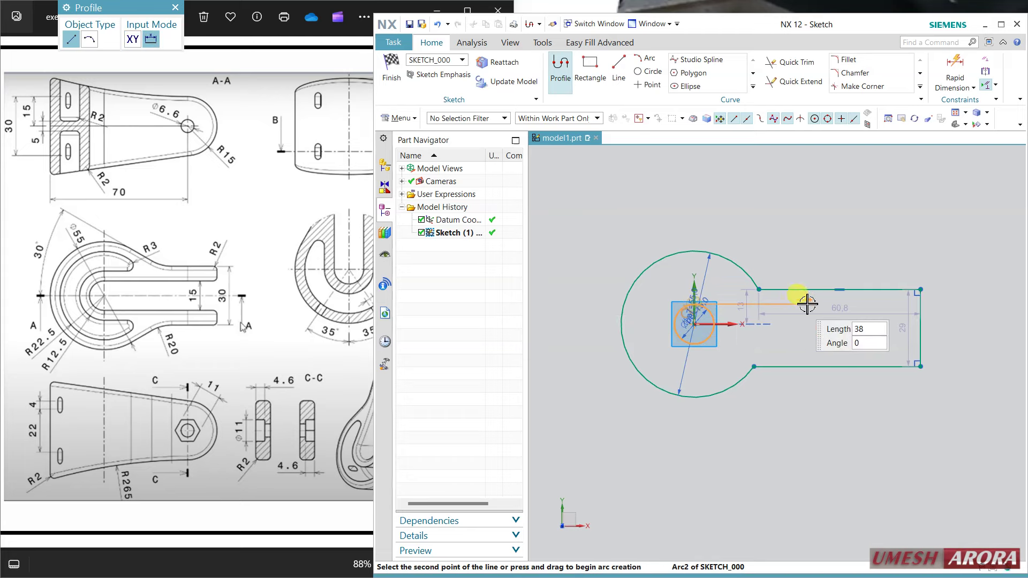
click(958, 305)
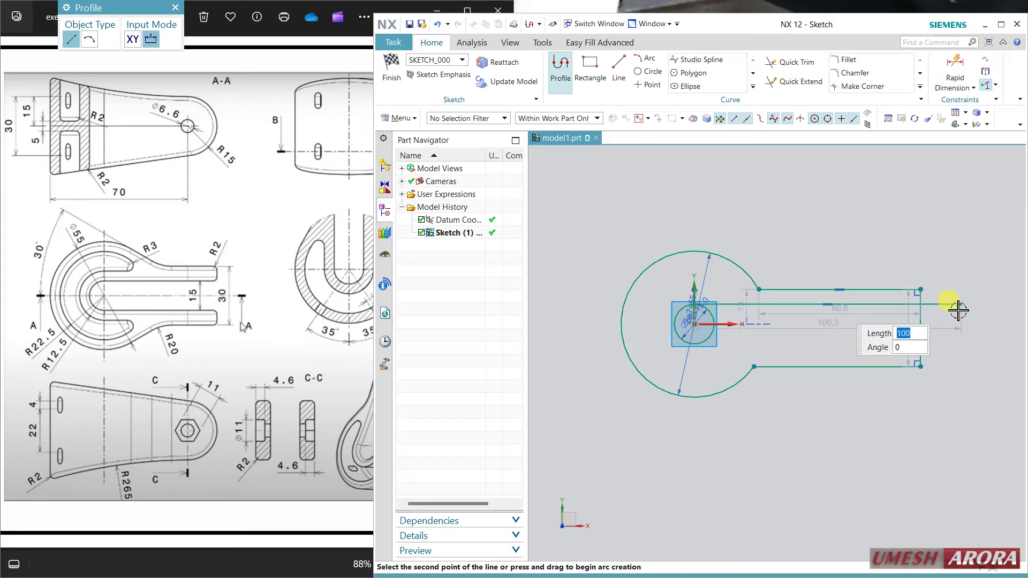
key(Escape)
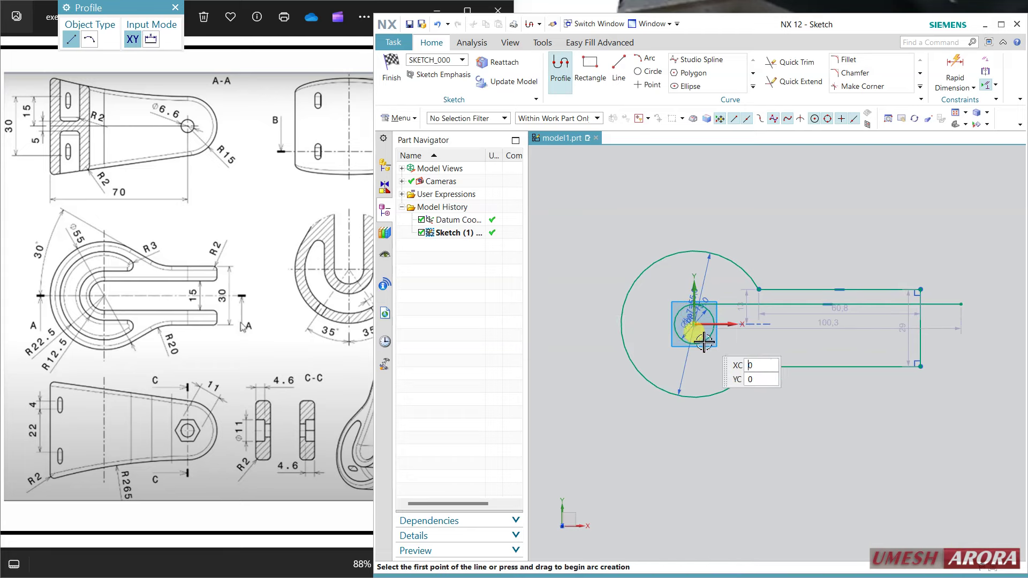
click(694, 345)
click(950, 343)
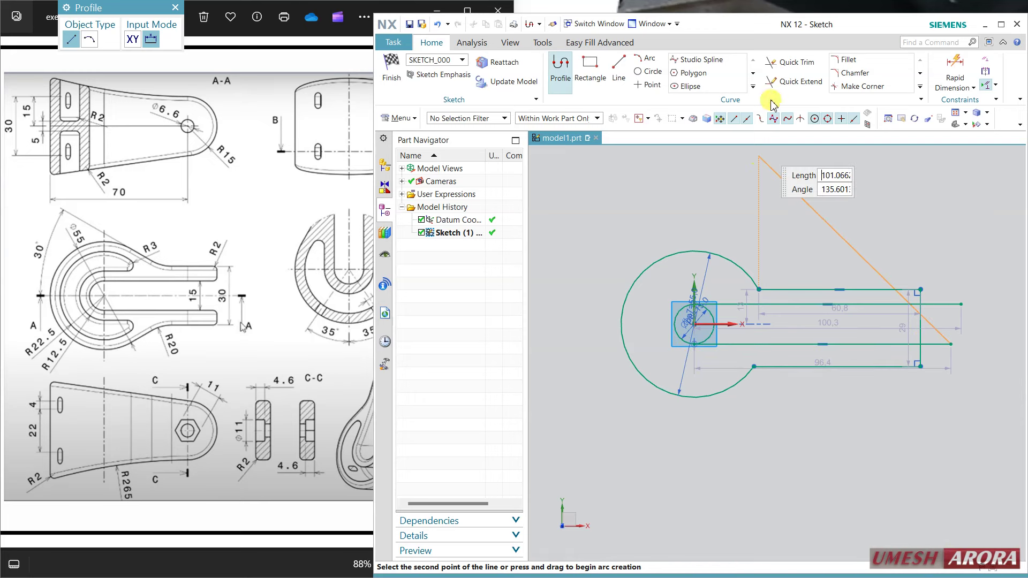
Step: Trim the slot lines' overhangs, the arm end edge and the small circle's right half
click(789, 63)
click(940, 304)
click(941, 343)
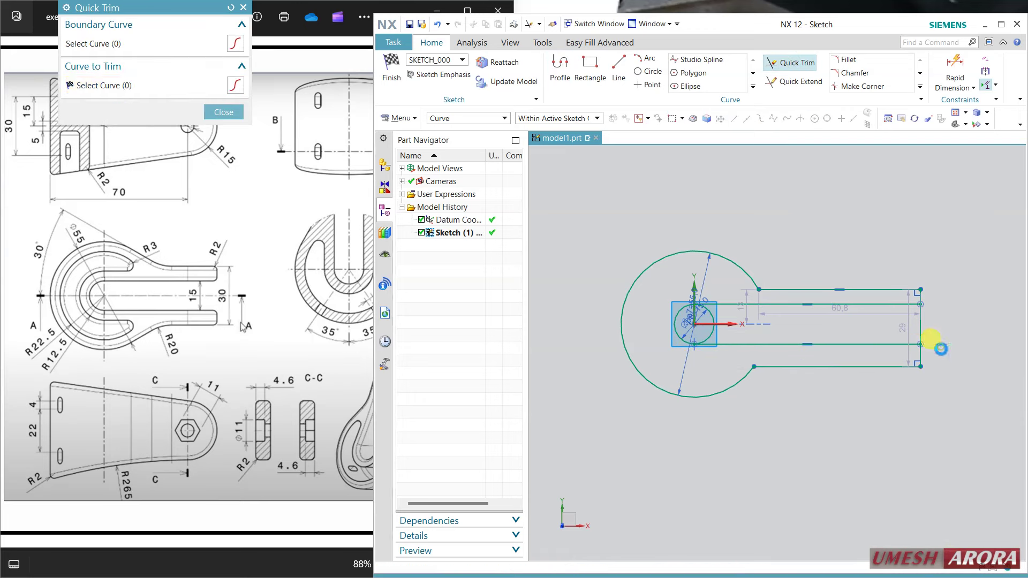
click(920, 322)
click(715, 325)
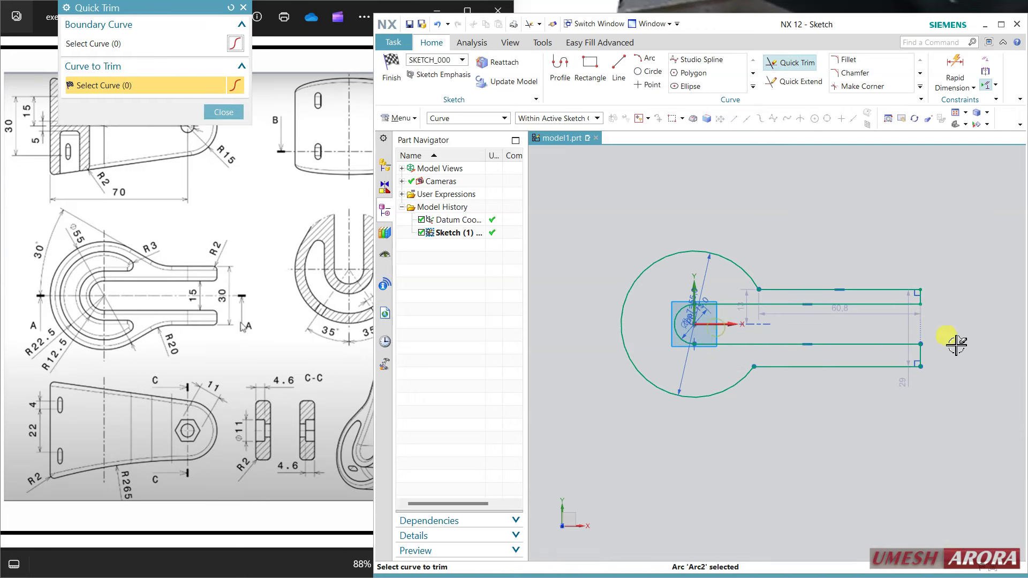
scroll(956, 345, up, 1)
key(Escape)
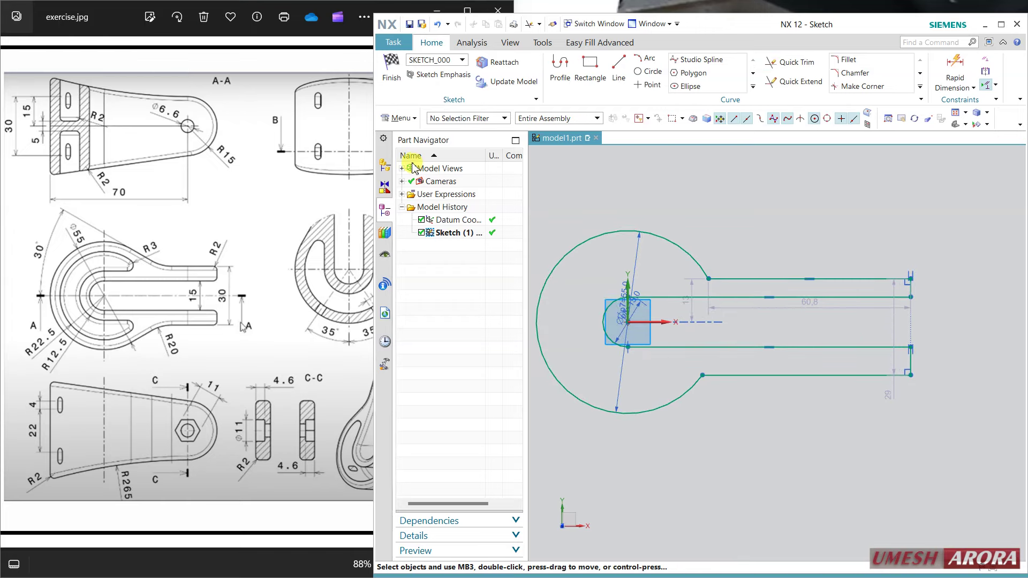
click(390, 141)
Step: Hide the part navigator and set the arm width dimension to 30
click(395, 163)
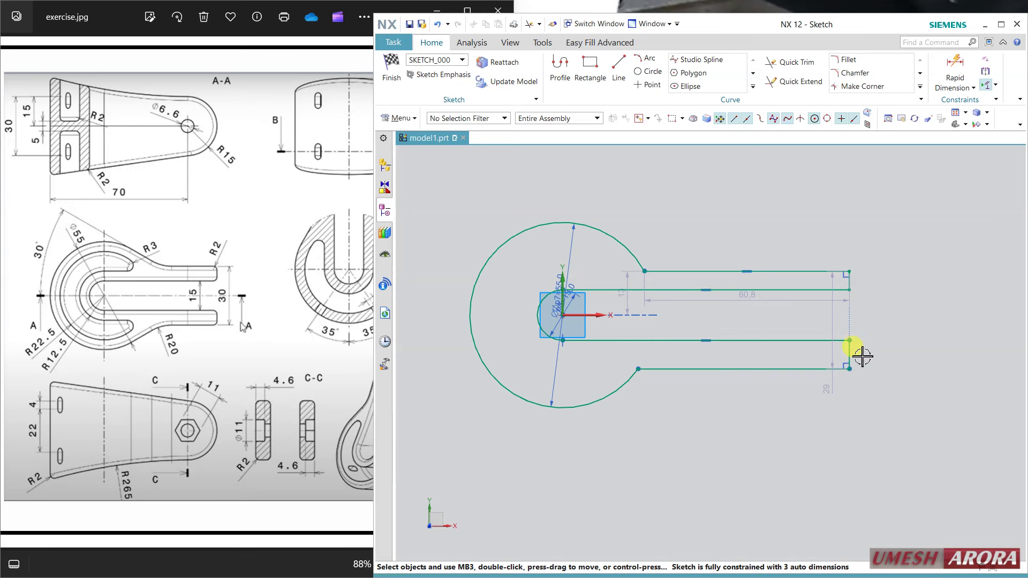
drag(829, 314, 901, 313)
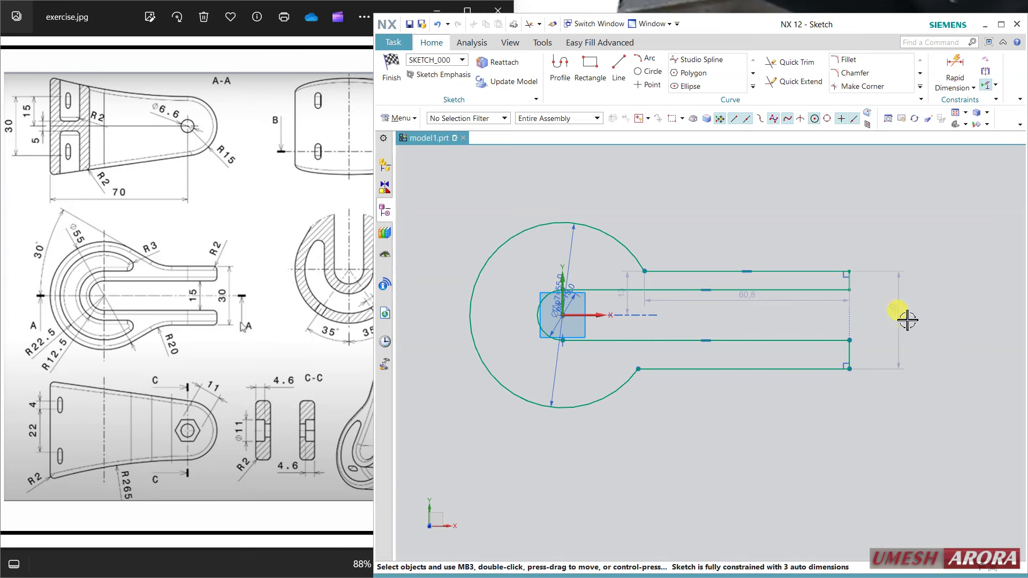
double_click(901, 313)
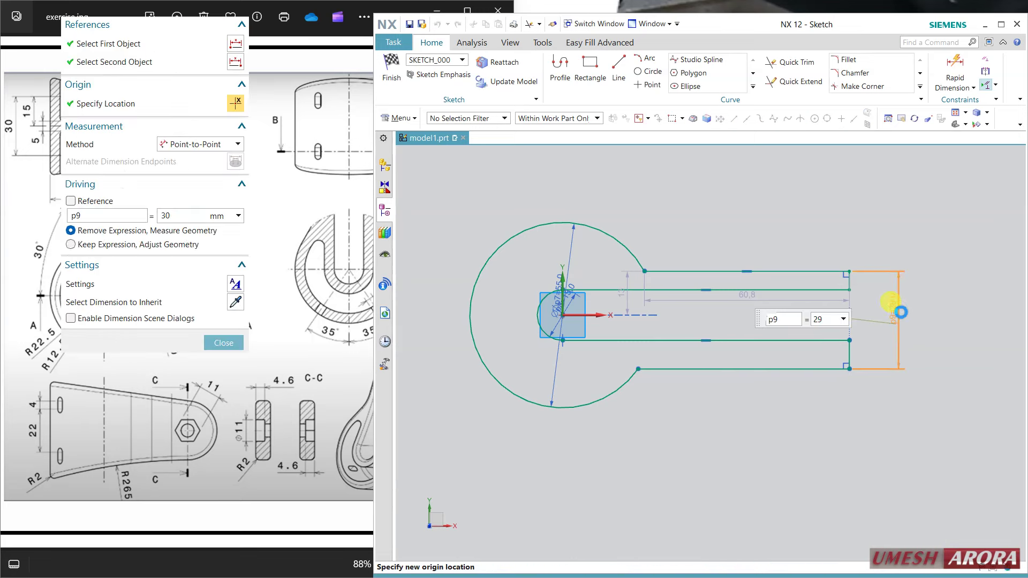
click(225, 343)
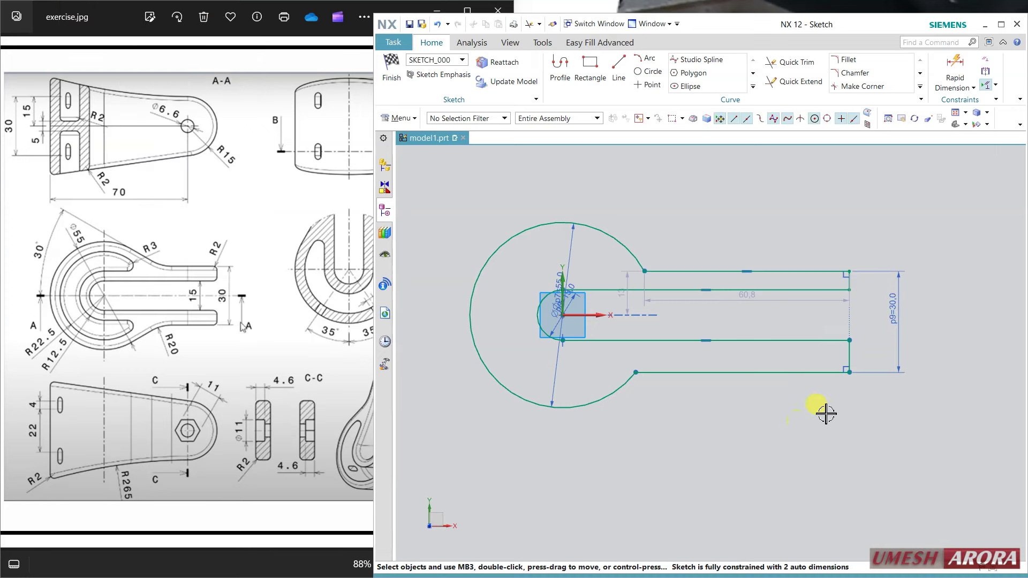
Step: Make the two slot lines symmetric about the X axis
click(989, 61)
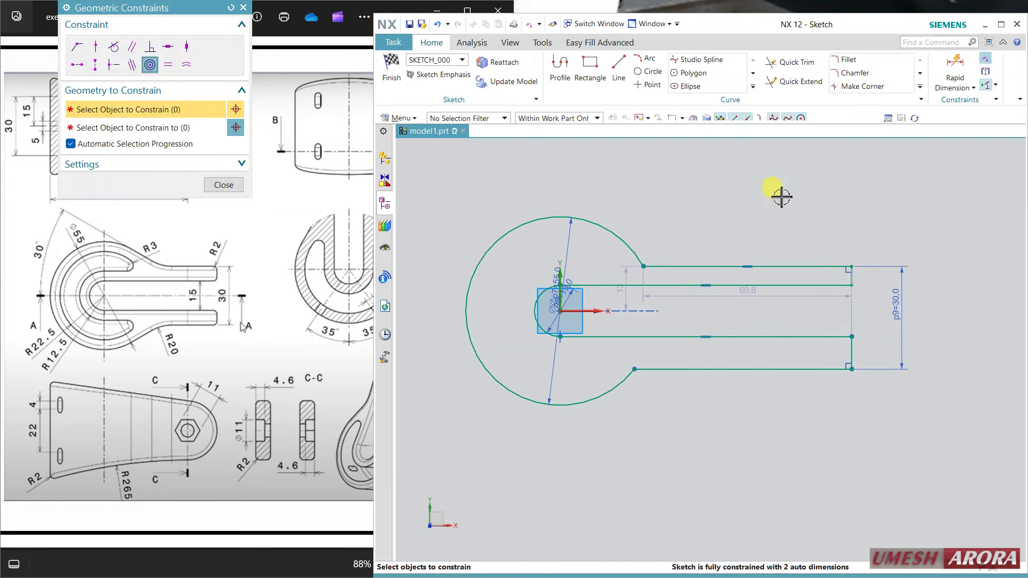
click(224, 184)
click(986, 70)
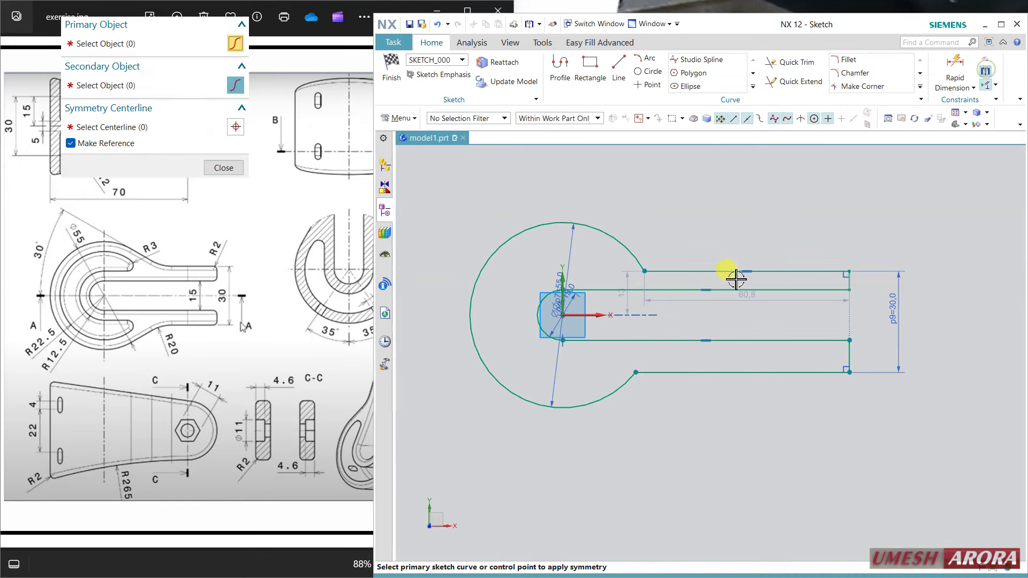
click(661, 371)
click(673, 268)
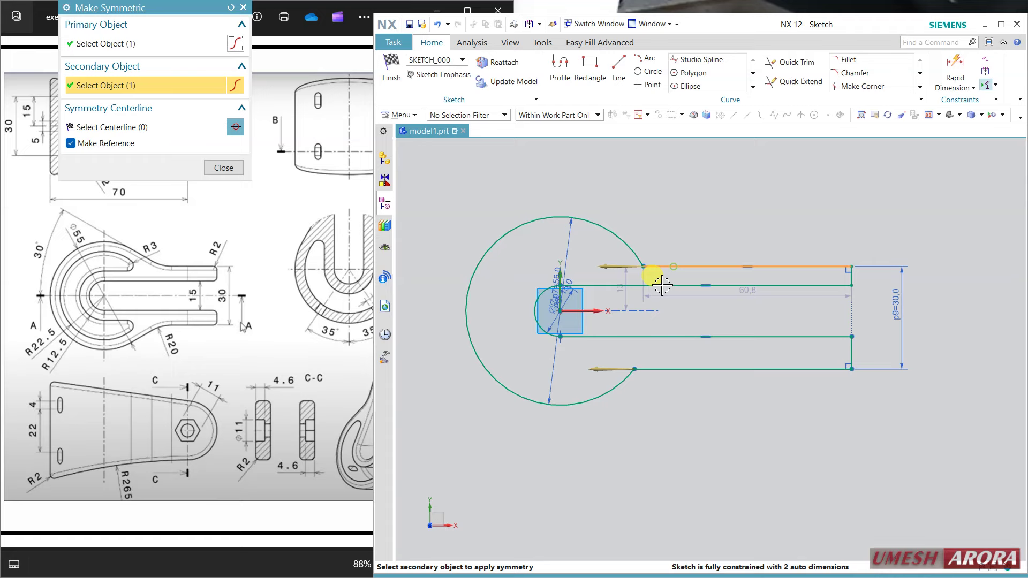
click(597, 310)
click(223, 172)
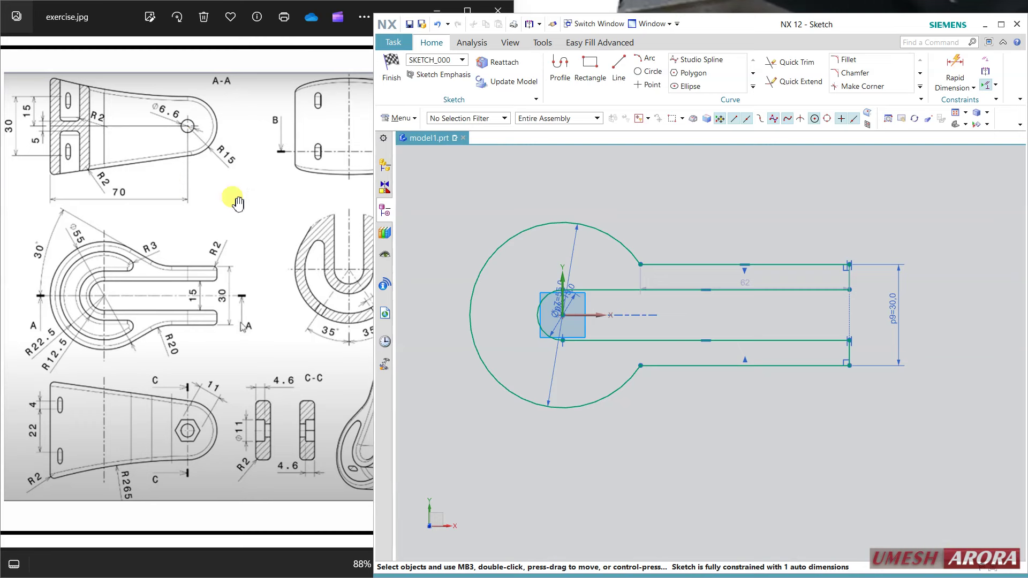
Step: Dimension the overall length as 85 and finish the sketch
click(973, 57)
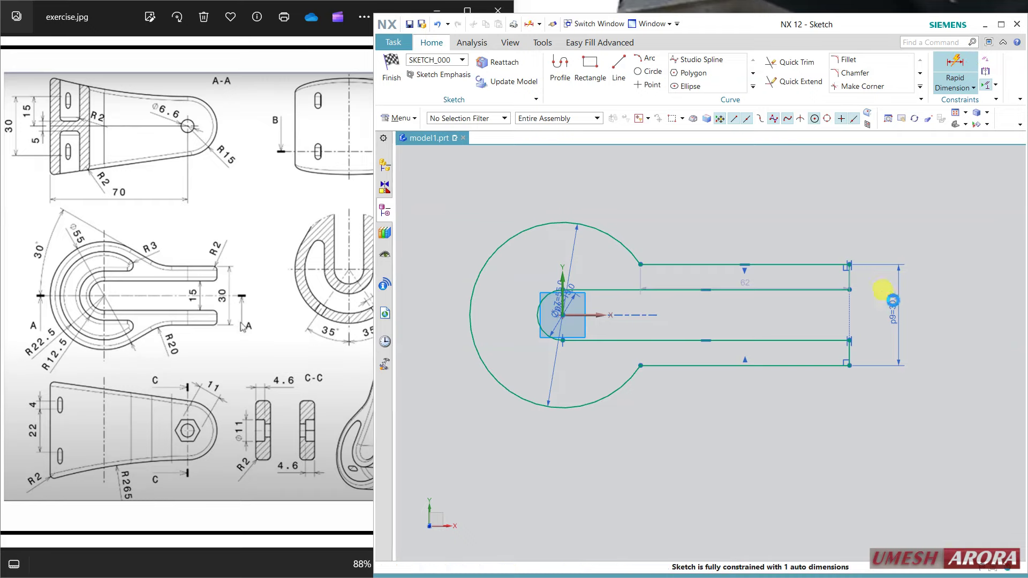
click(854, 277)
click(466, 316)
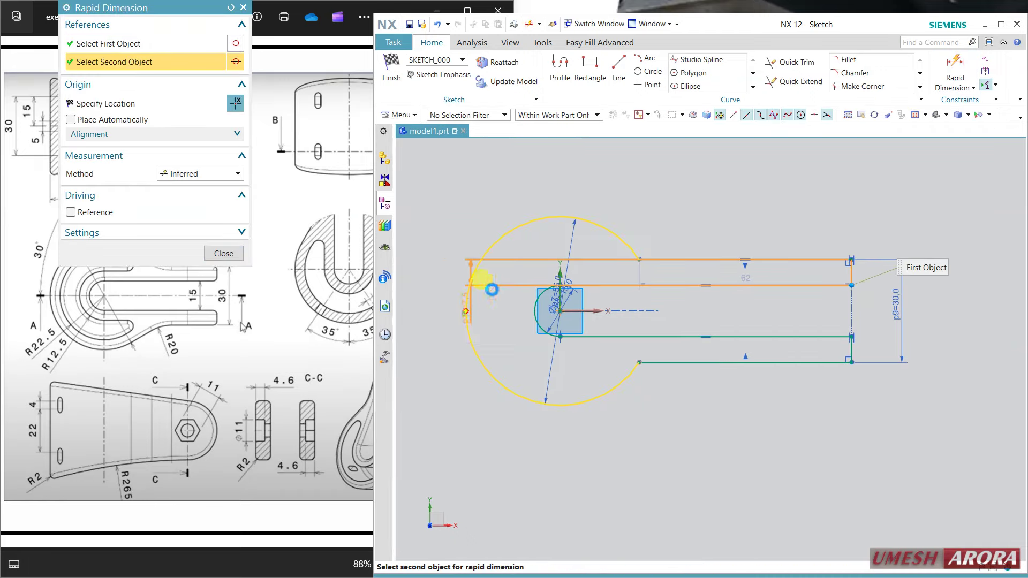
click(600, 177)
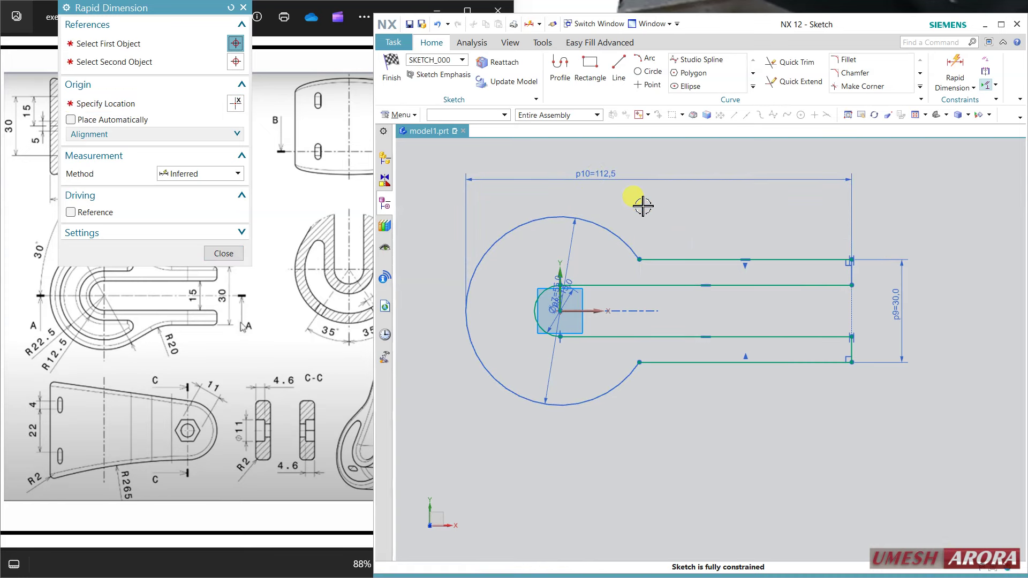
text(85)
key(Return)
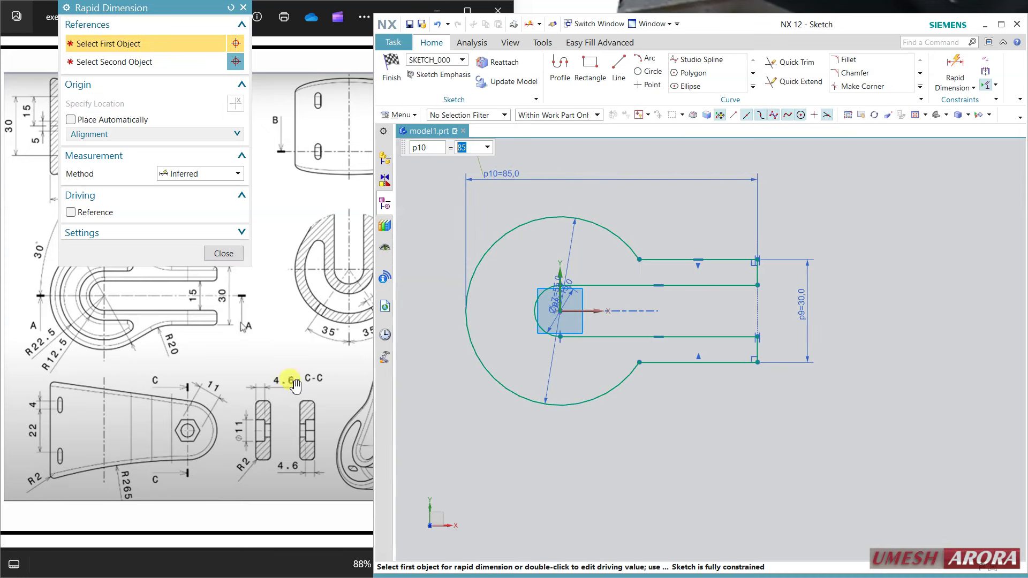
click(223, 254)
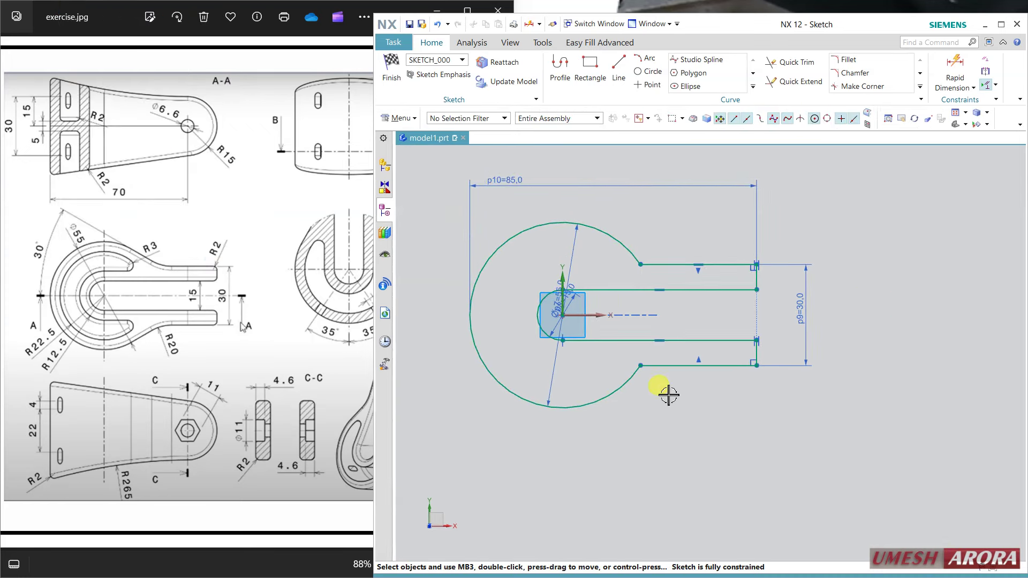
click(391, 67)
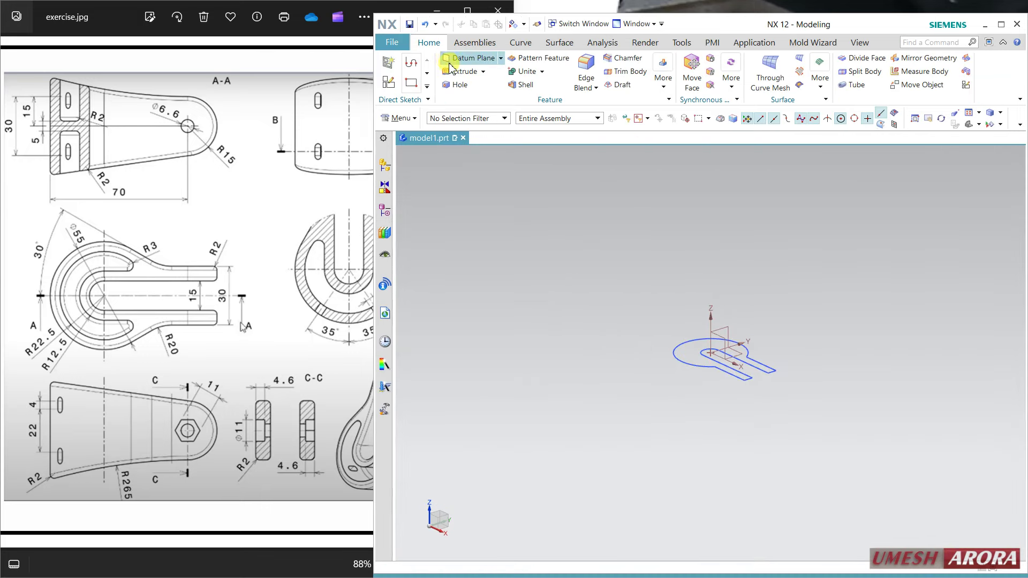
Step: Start an Extrude of the whole slot sketch with a 25 mm distance
key(x)
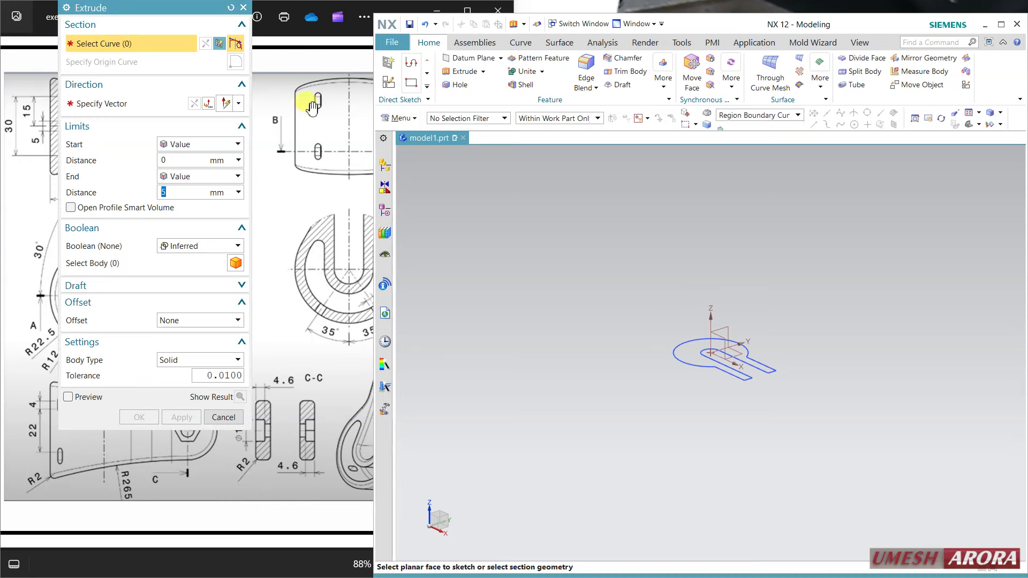
click(309, 105)
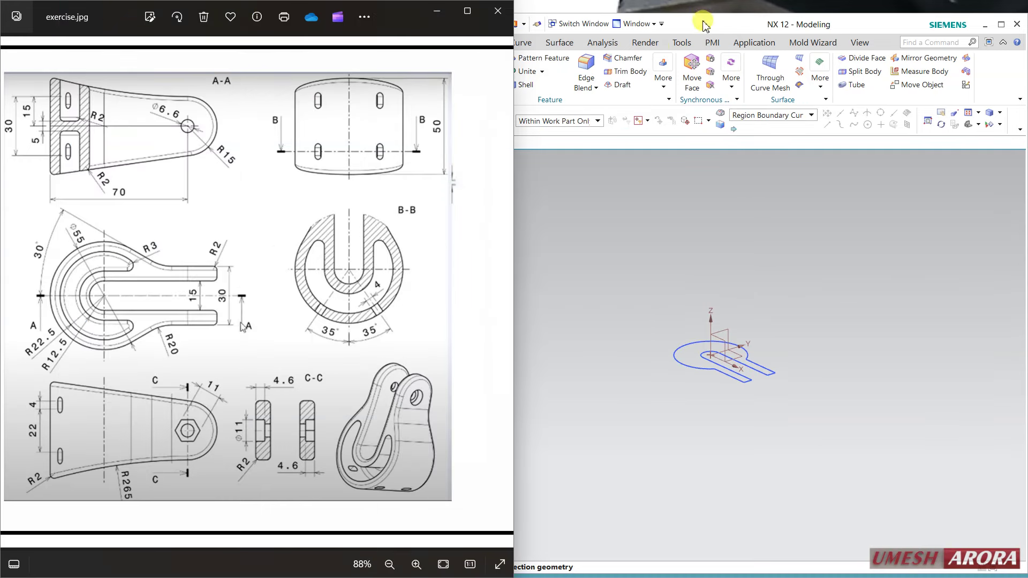
click(706, 16)
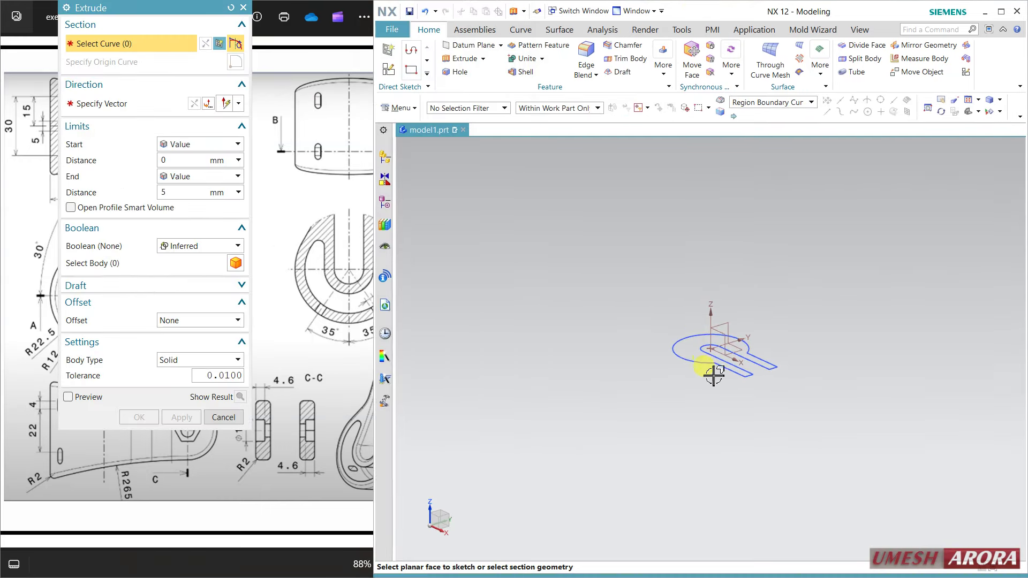
click(682, 351)
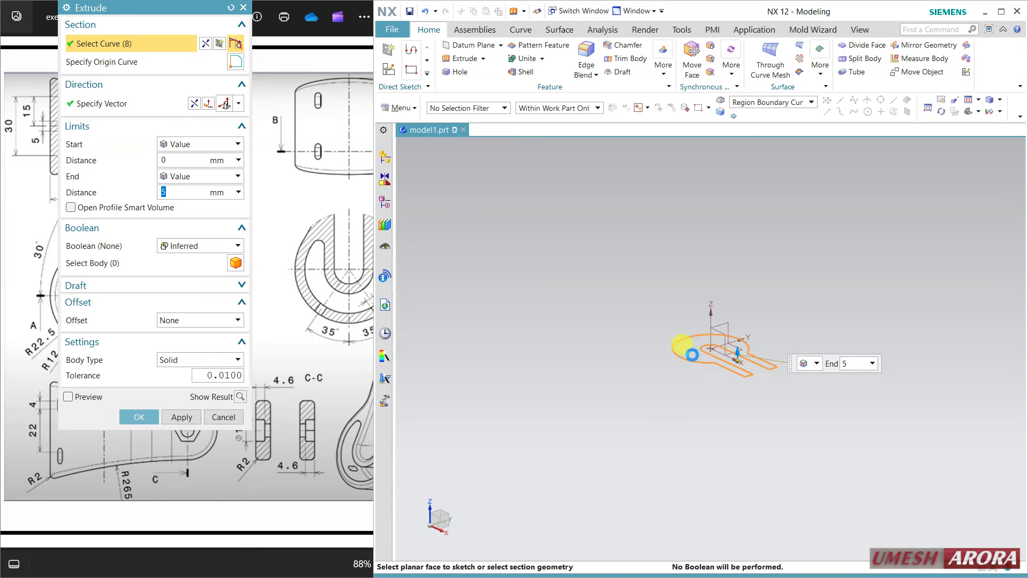
key(Return)
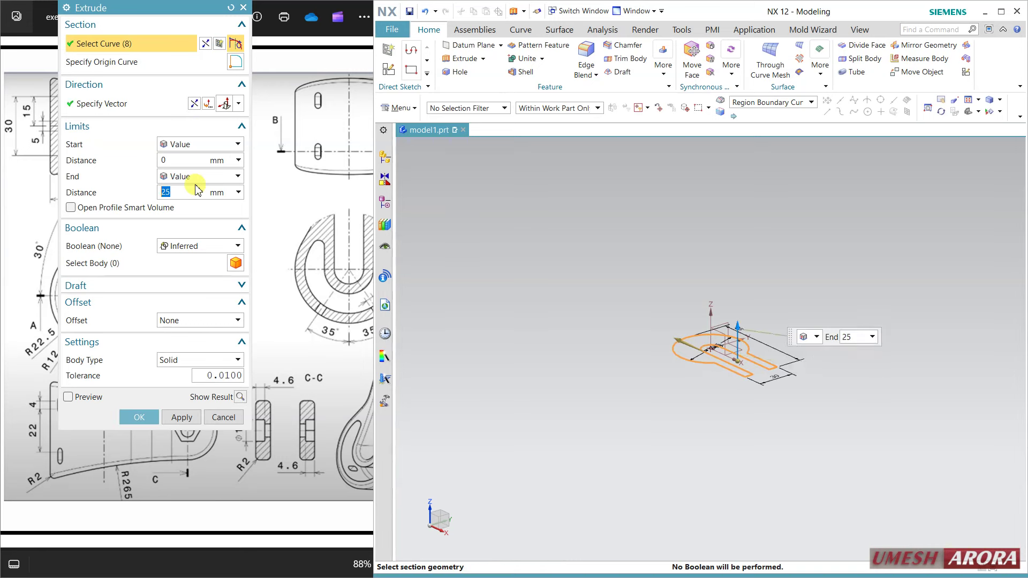
Step: Set the extrusion to Symmetric Value with Boolean None and apply it
click(188, 177)
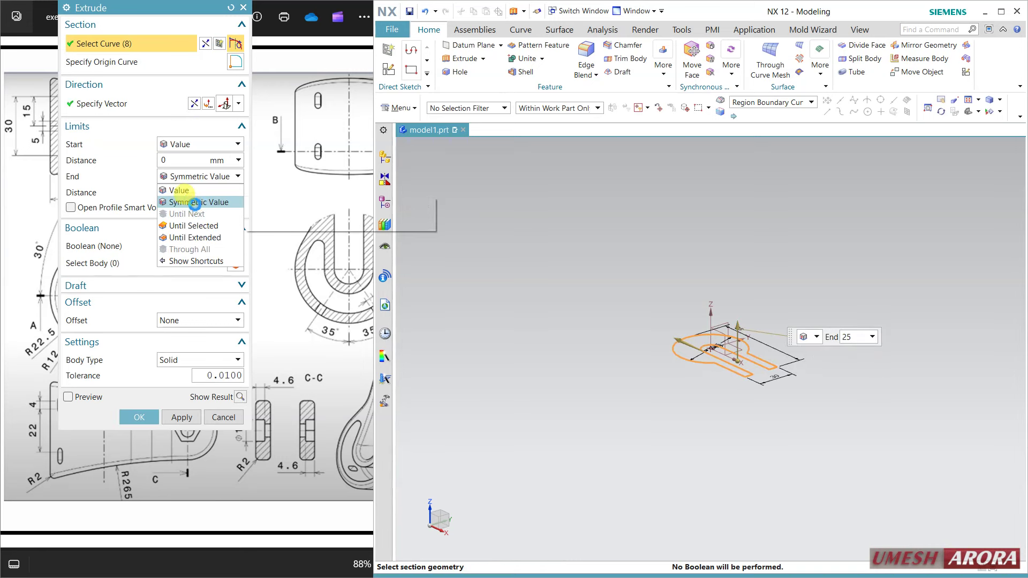
click(194, 203)
click(194, 213)
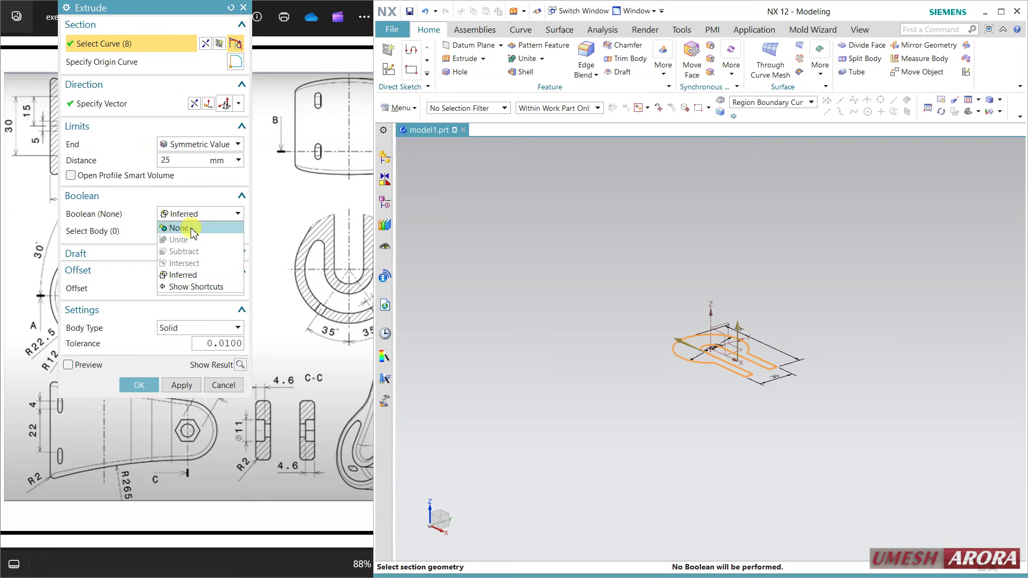
click(190, 228)
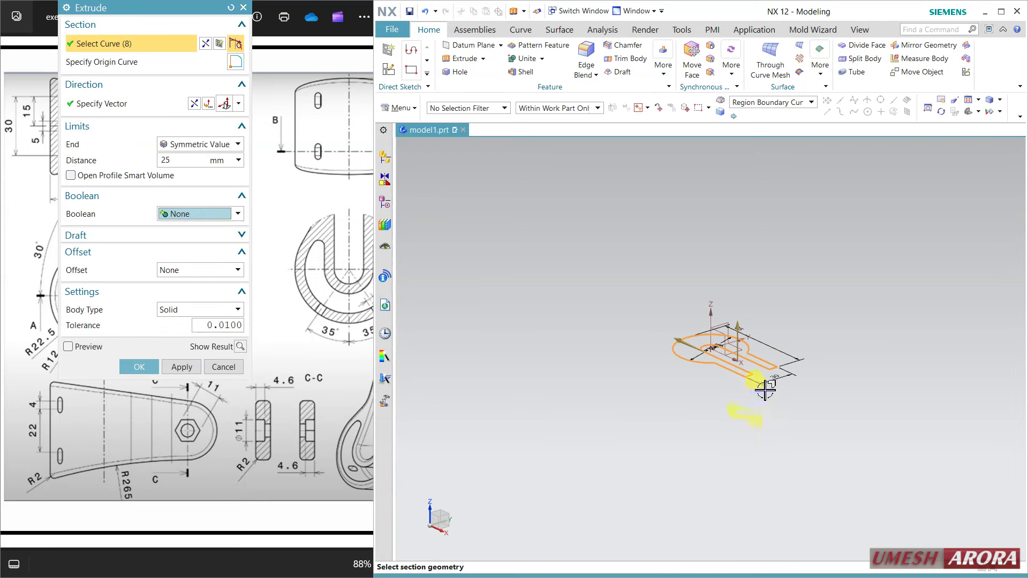
scroll(765, 386, up, 3)
middle_drag(783, 399, 787, 406)
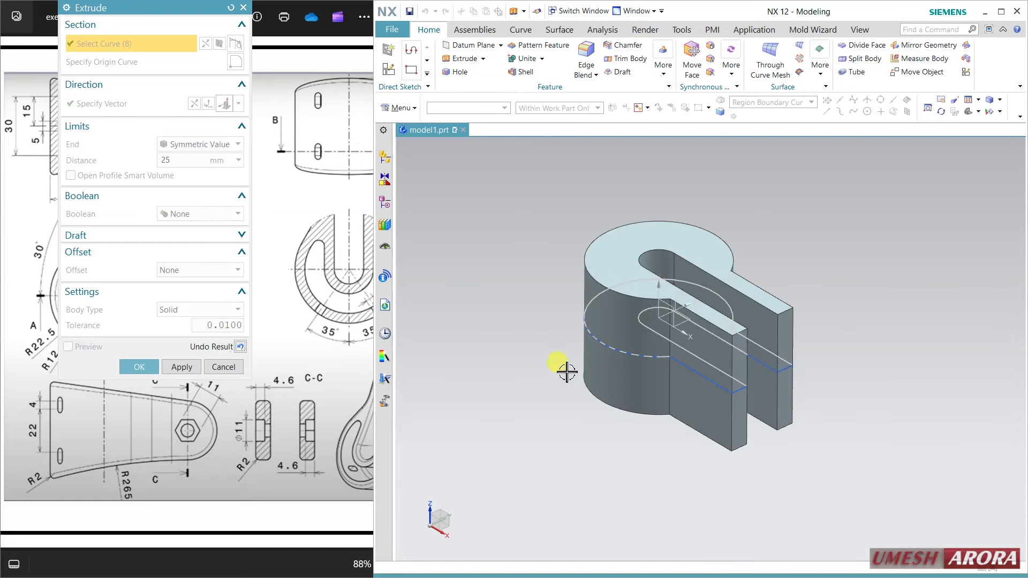
click(239, 347)
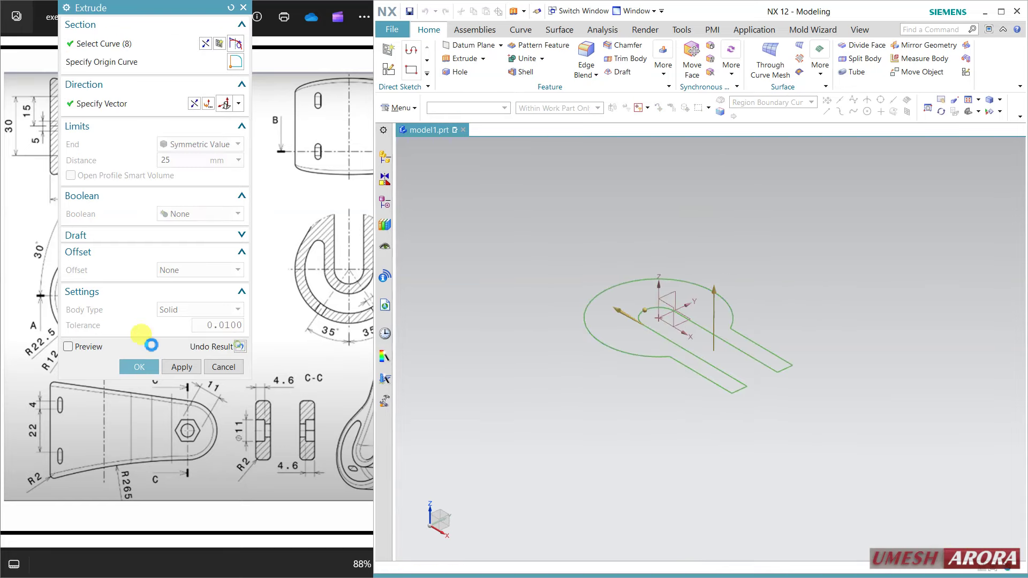
click(102, 348)
click(136, 368)
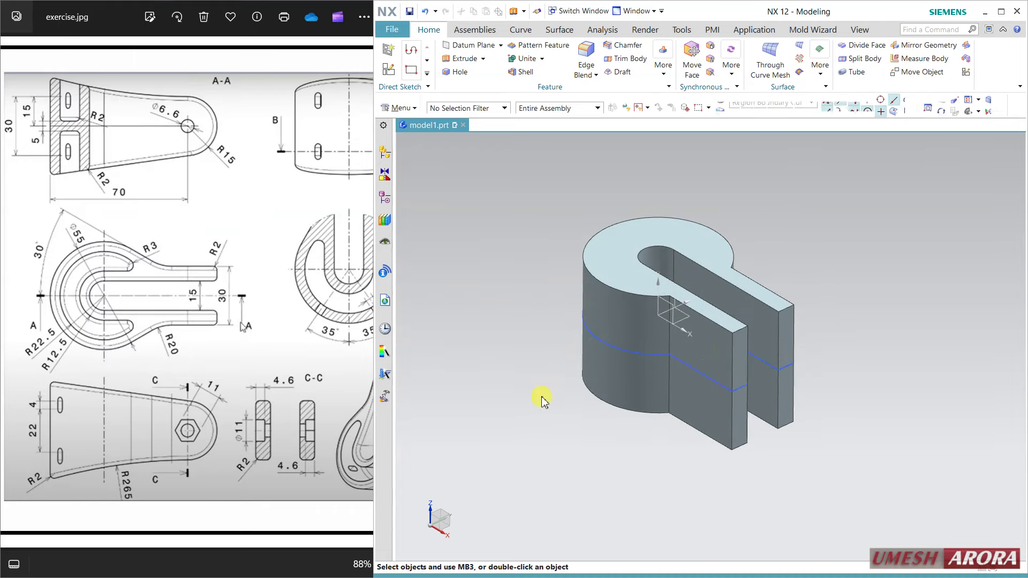
mouse_move(537, 409)
middle_down()
mouse_move(586, 391)
mouse_move(577, 419)
mouse_move(586, 479)
middle_up()
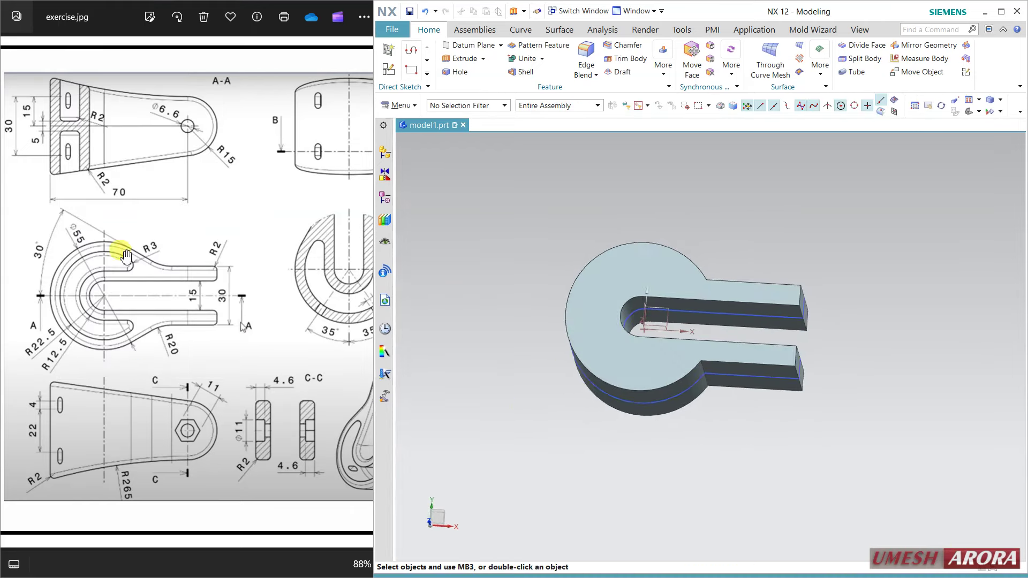
Step: Reopen the sketch and draw a line from the large arc to above the upper slot arm
double_click(687, 399)
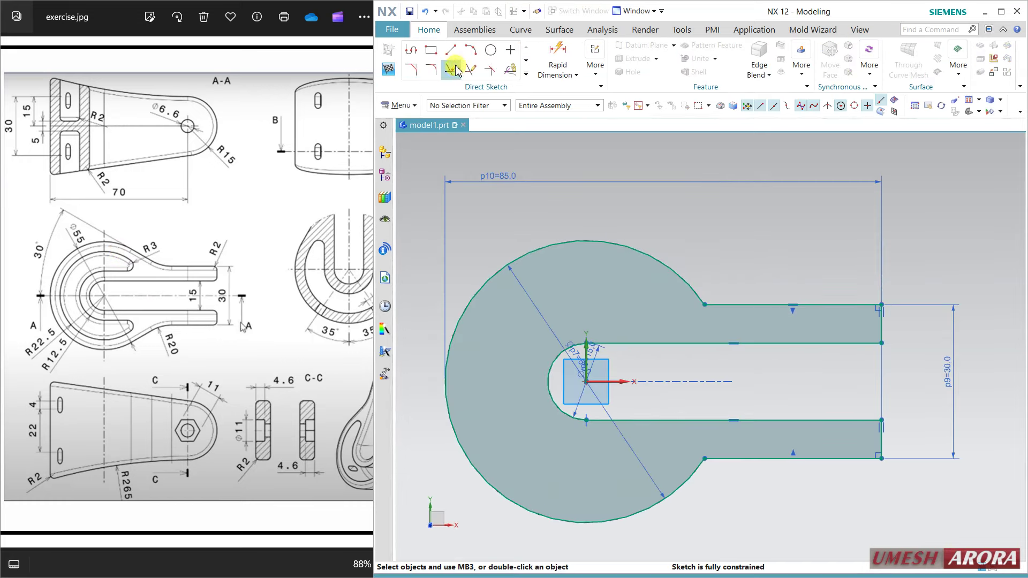
click(452, 52)
click(646, 256)
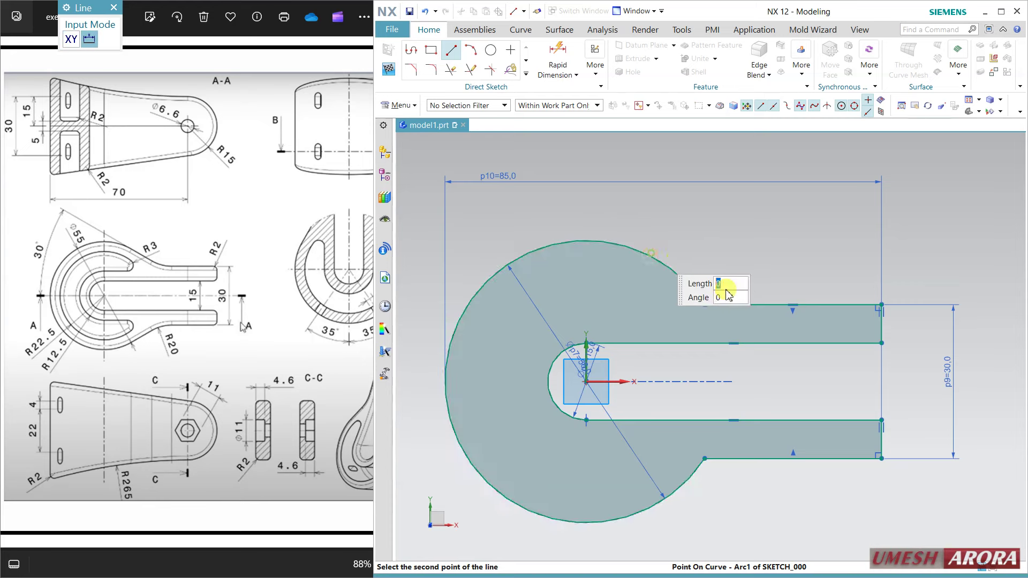
click(782, 323)
key(Escape)
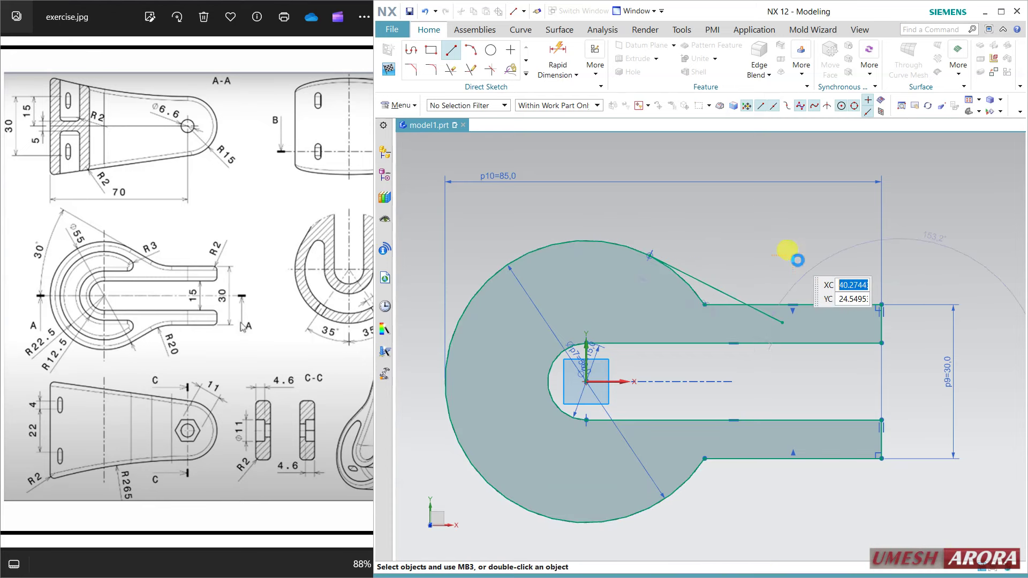
Step: Switch to the full sketch environment and trim the leftover curve segments
click(595, 67)
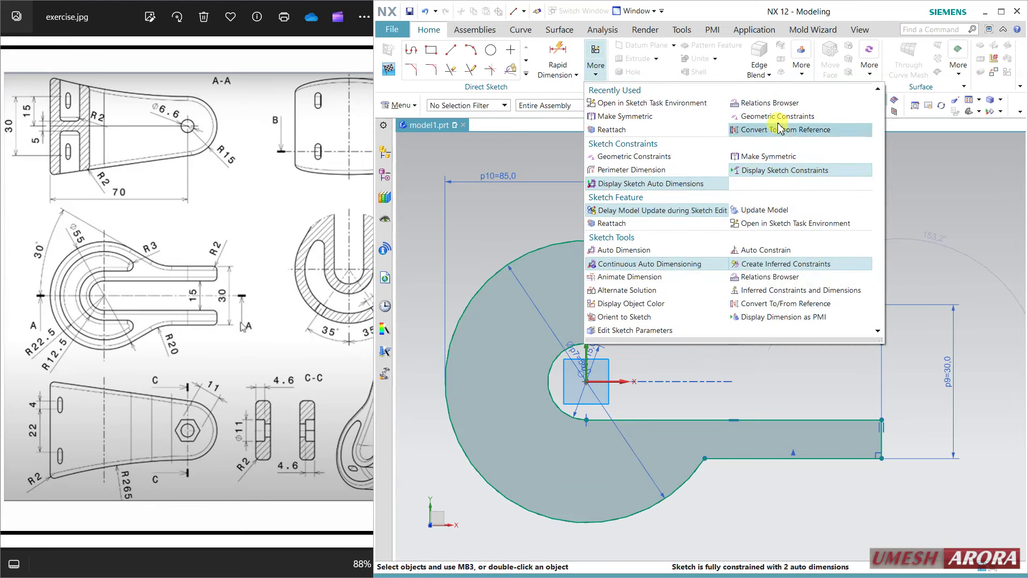
click(773, 224)
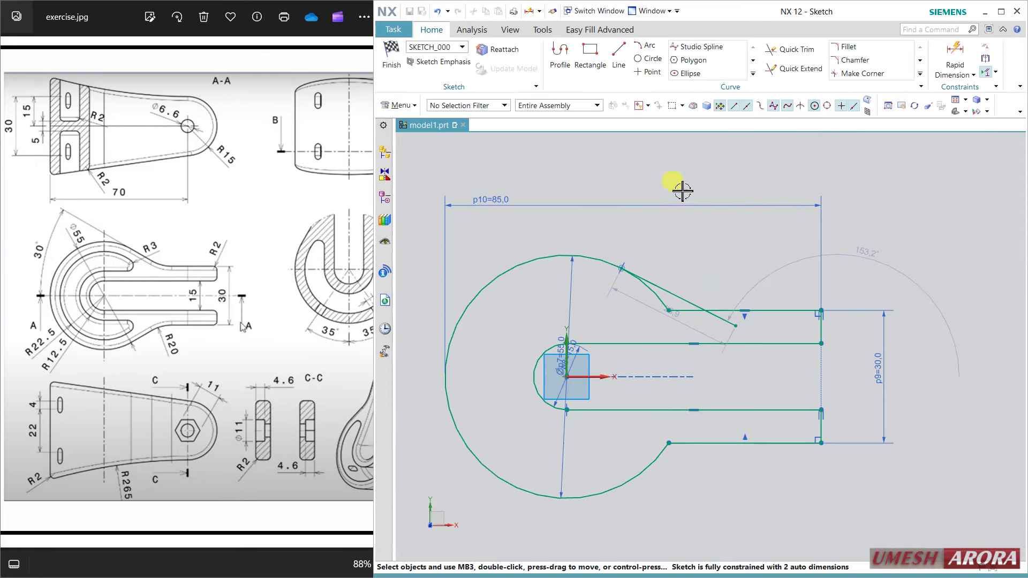
click(791, 49)
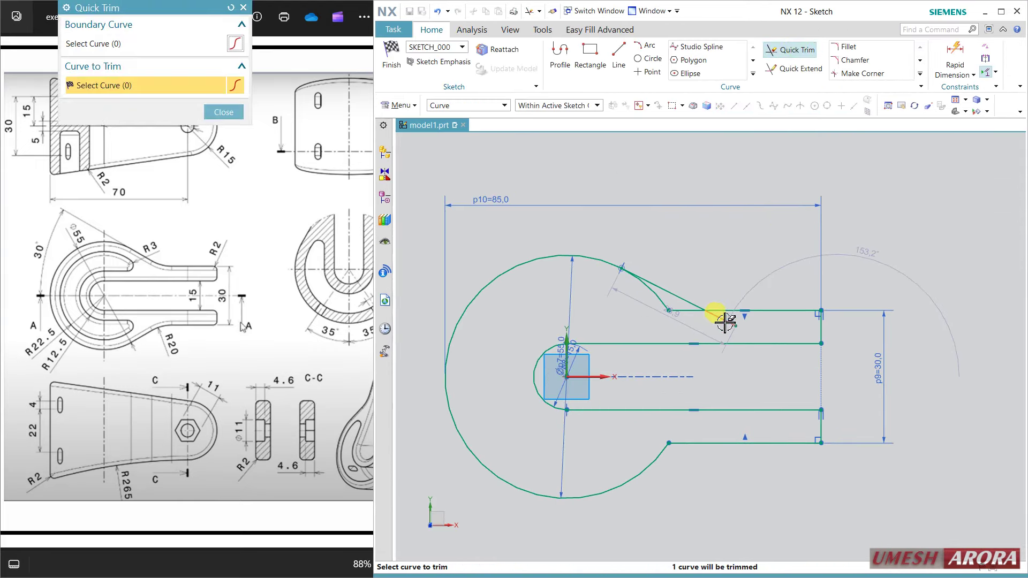
click(685, 310)
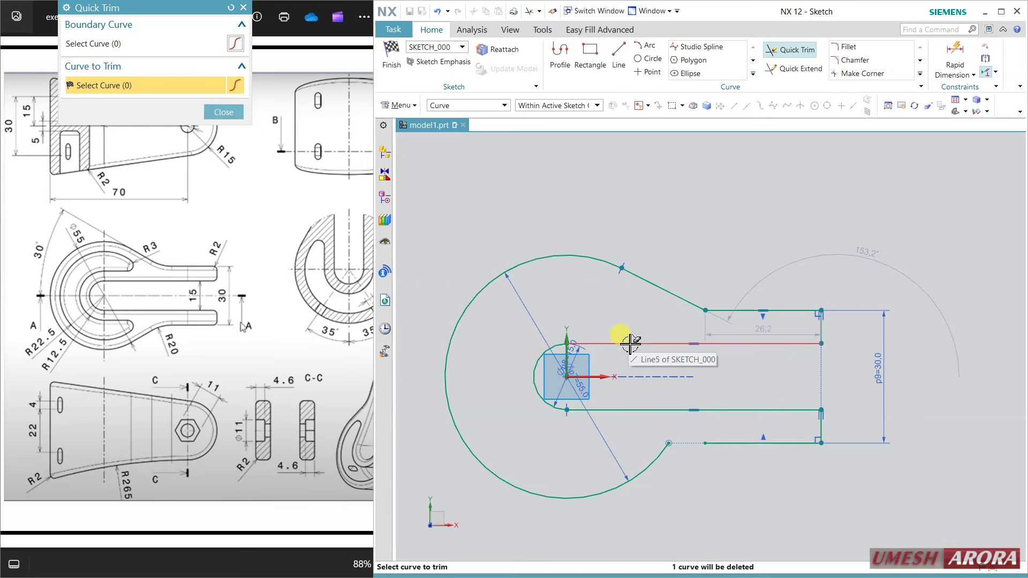
middle_click(712, 478)
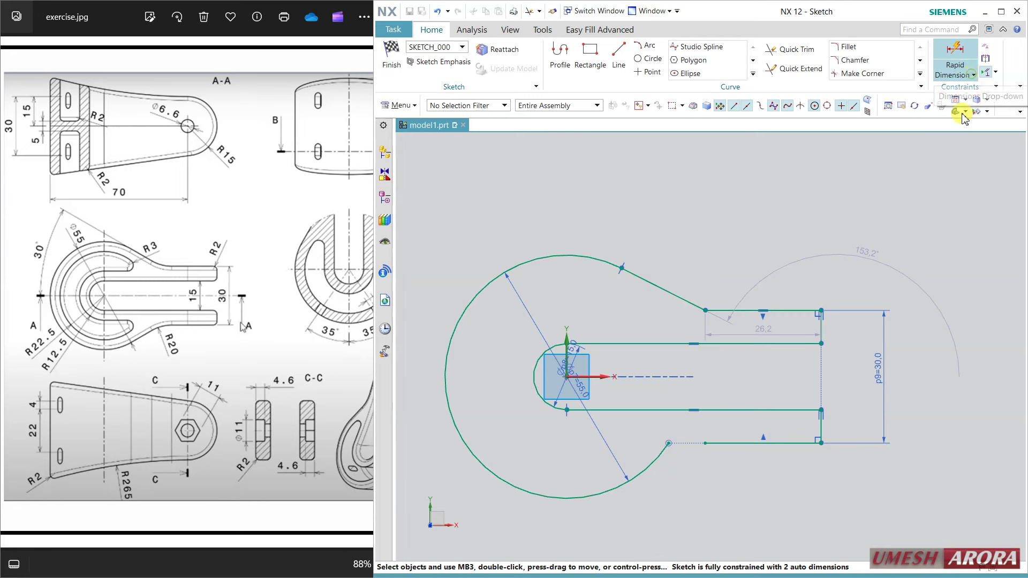
Step: Dimension the slanted line at 30° to the X axis
click(973, 75)
click(963, 129)
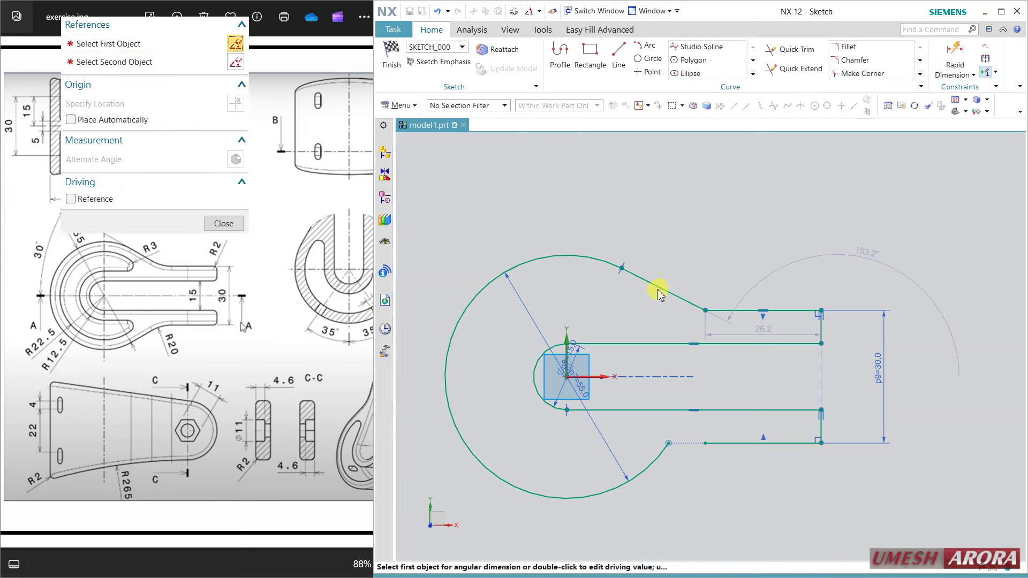
click(632, 274)
click(588, 373)
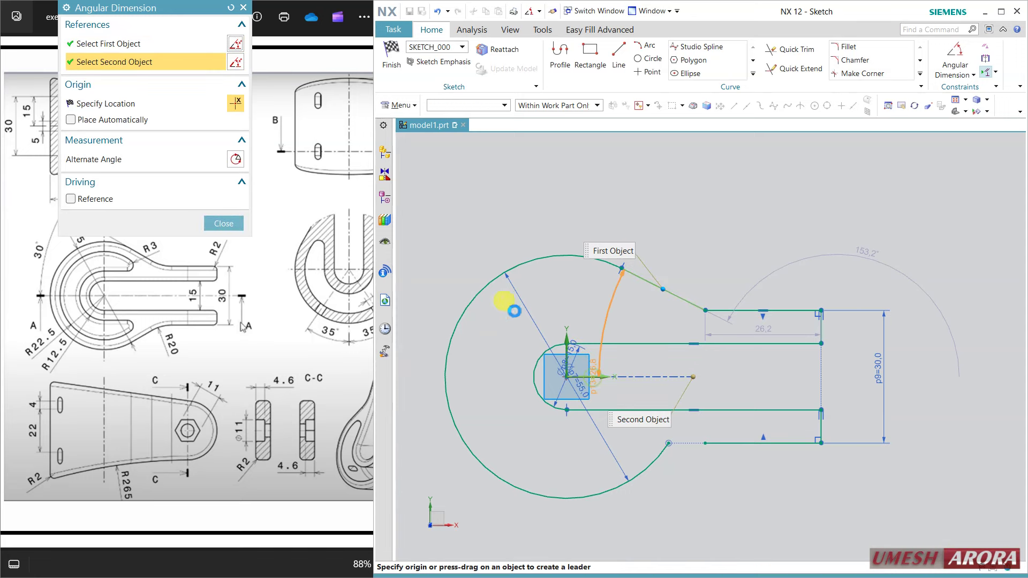
click(489, 213)
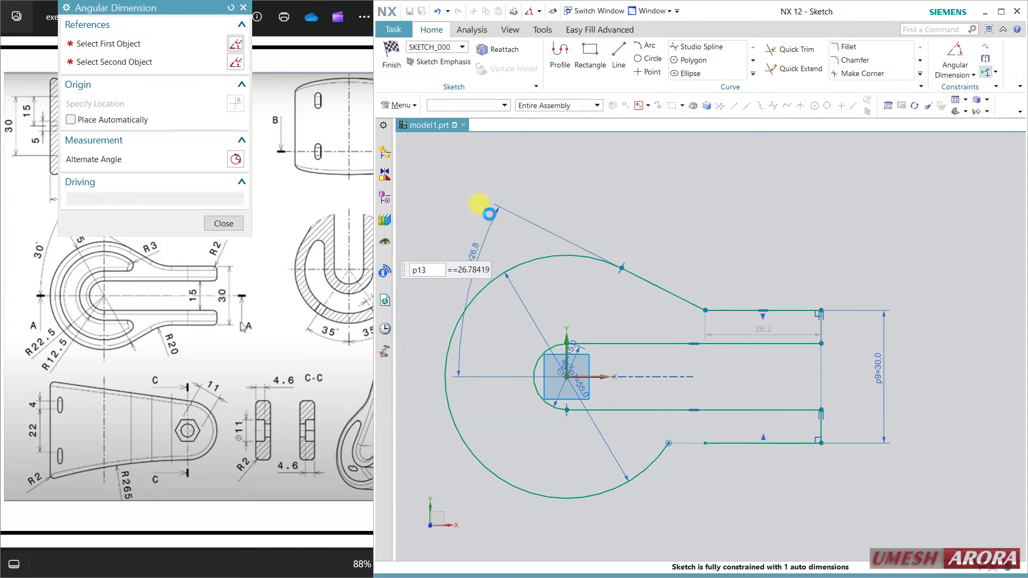
text(30)
key(Return)
click(231, 224)
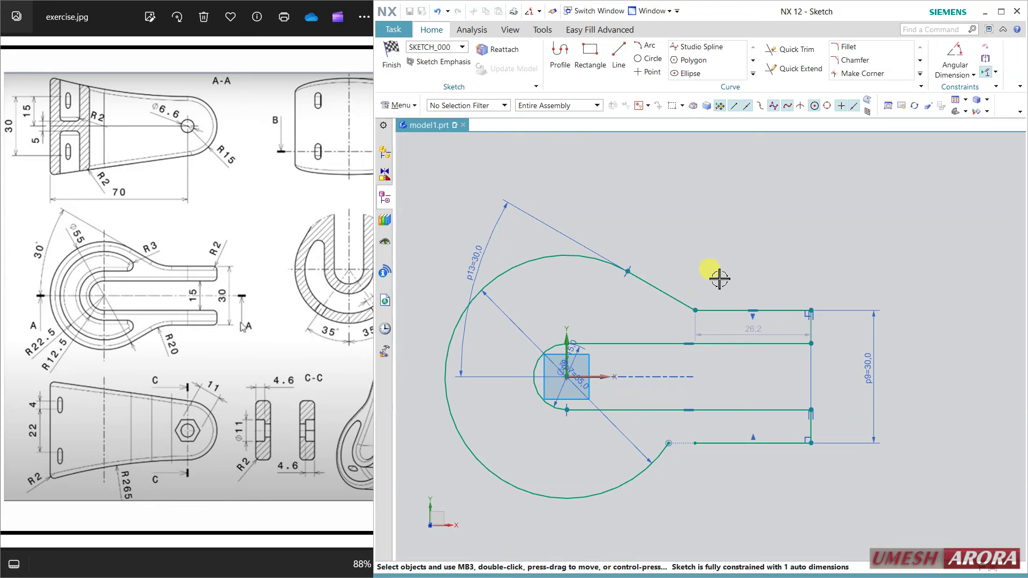
Step: Round the slanted line's corner with an R20 fillet
click(847, 47)
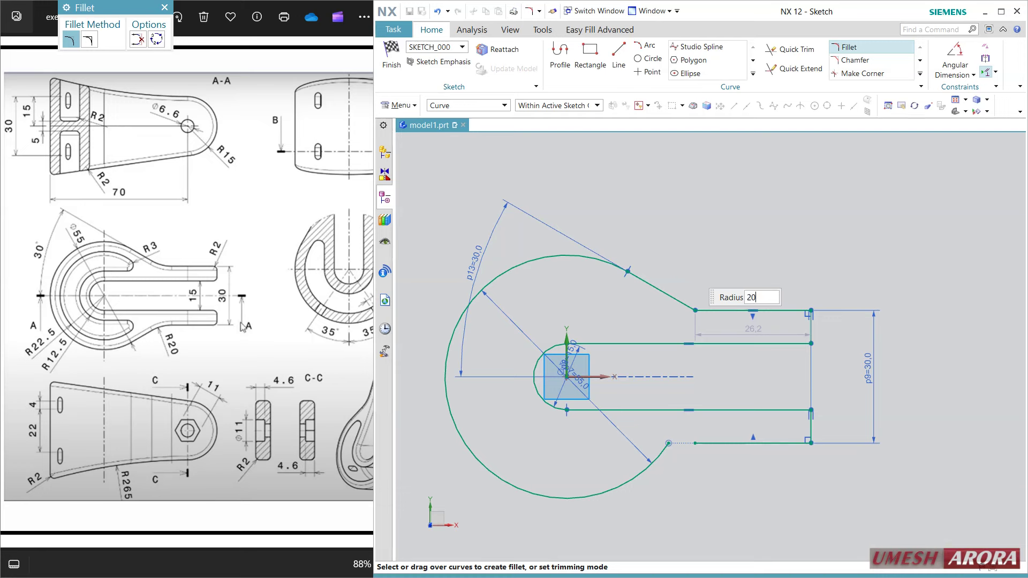
click(712, 309)
key(Escape)
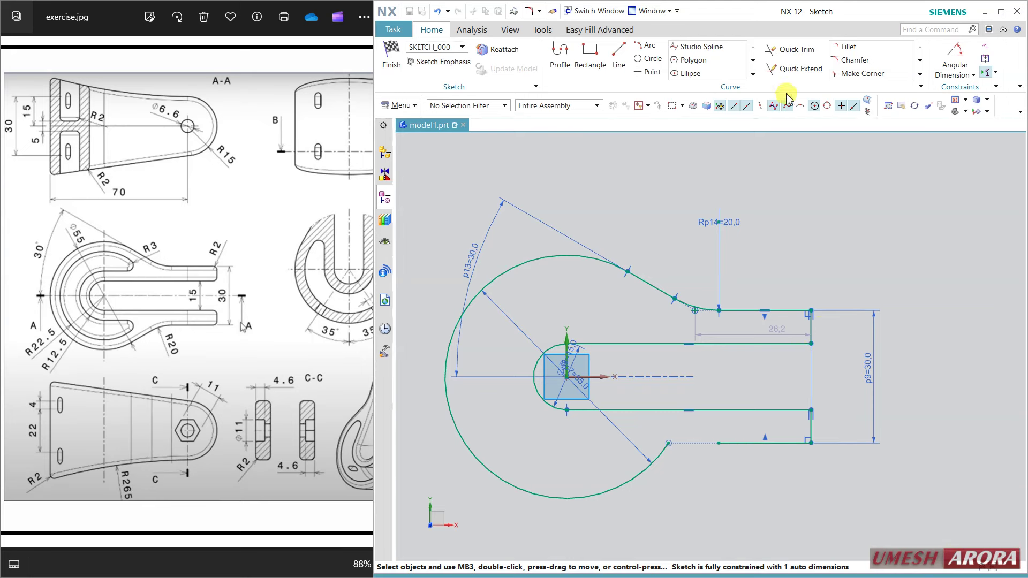
Step: Mirror the slanted line and R20 fillet about the horizontal sketch axis
click(753, 73)
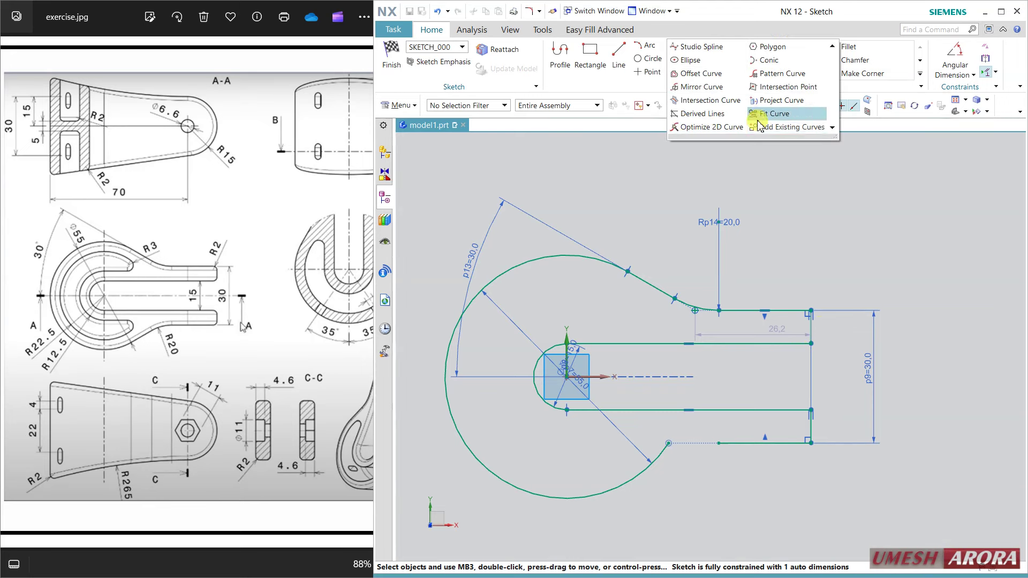
click(708, 154)
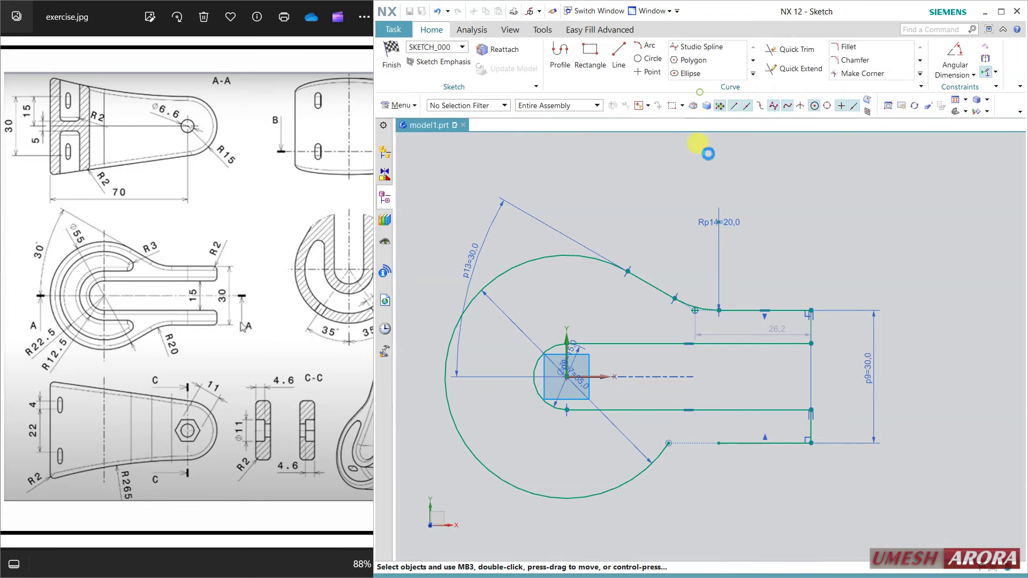
click(679, 295)
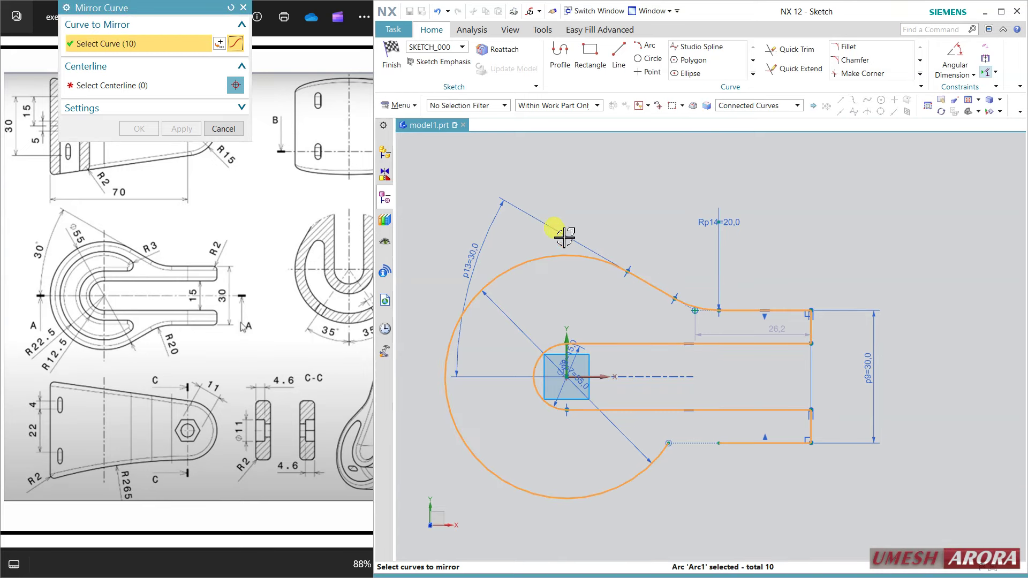
click(231, 7)
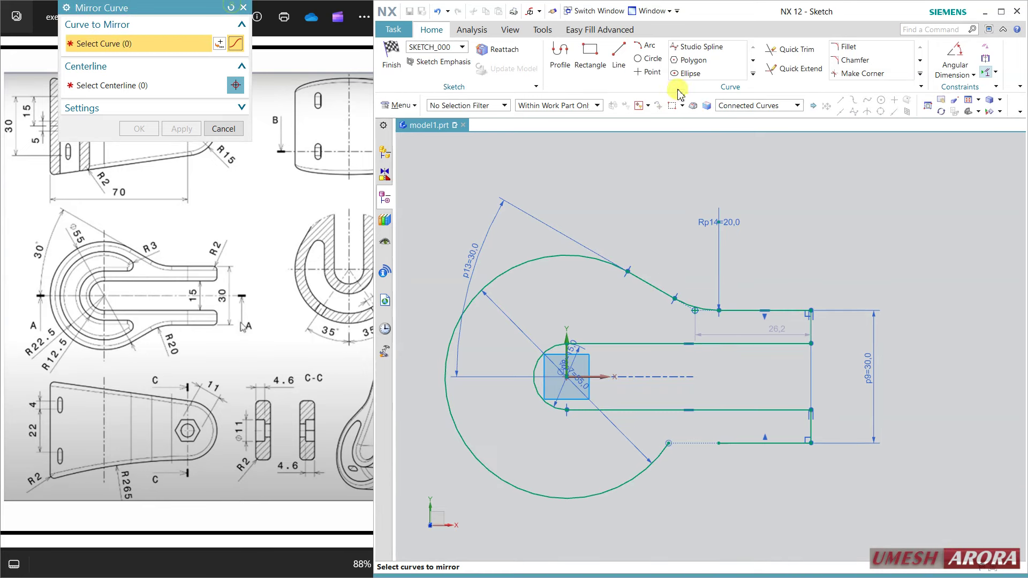
click(769, 110)
click(673, 296)
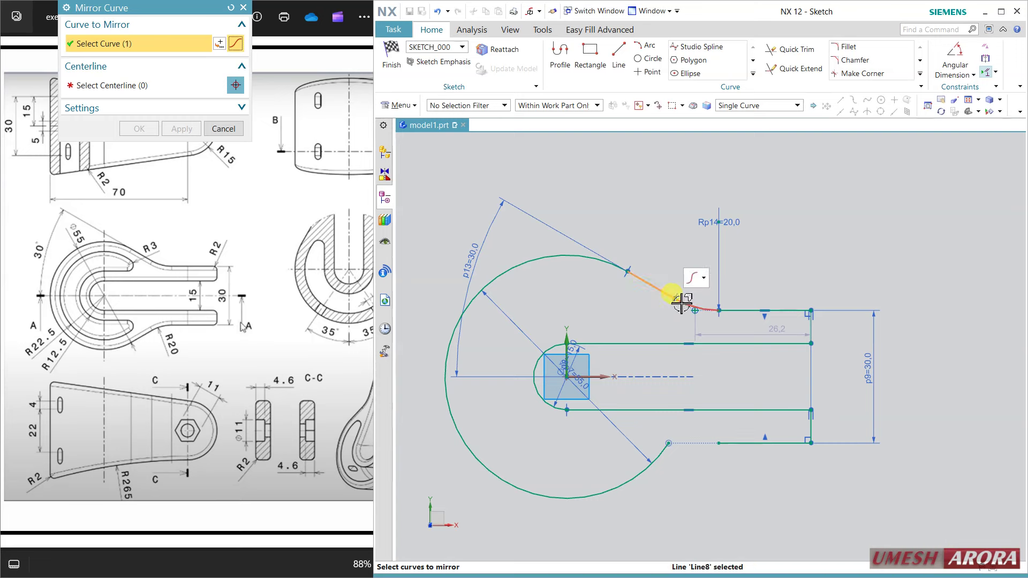
middle_click(425, 208)
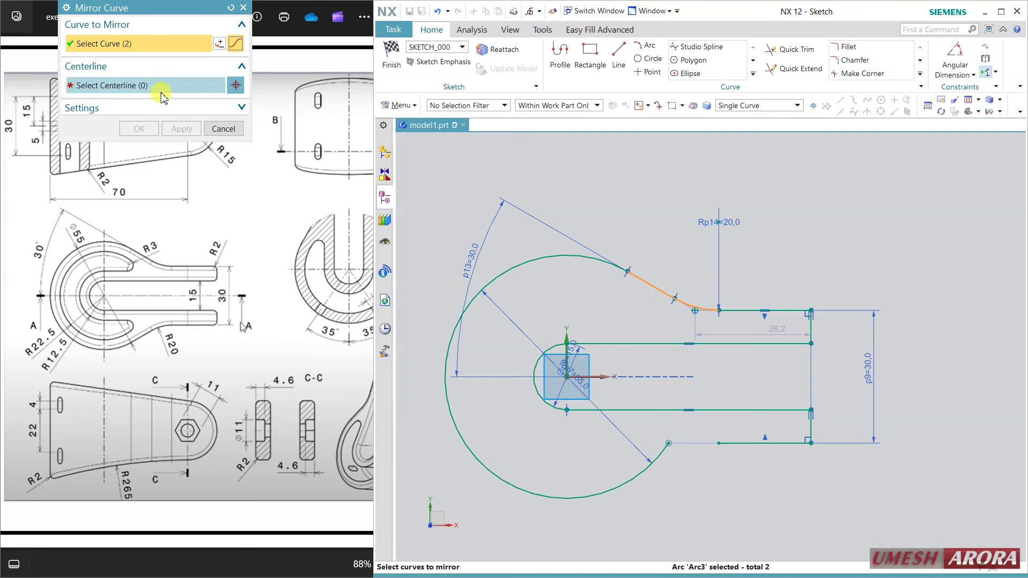
click(595, 377)
middle_click(739, 455)
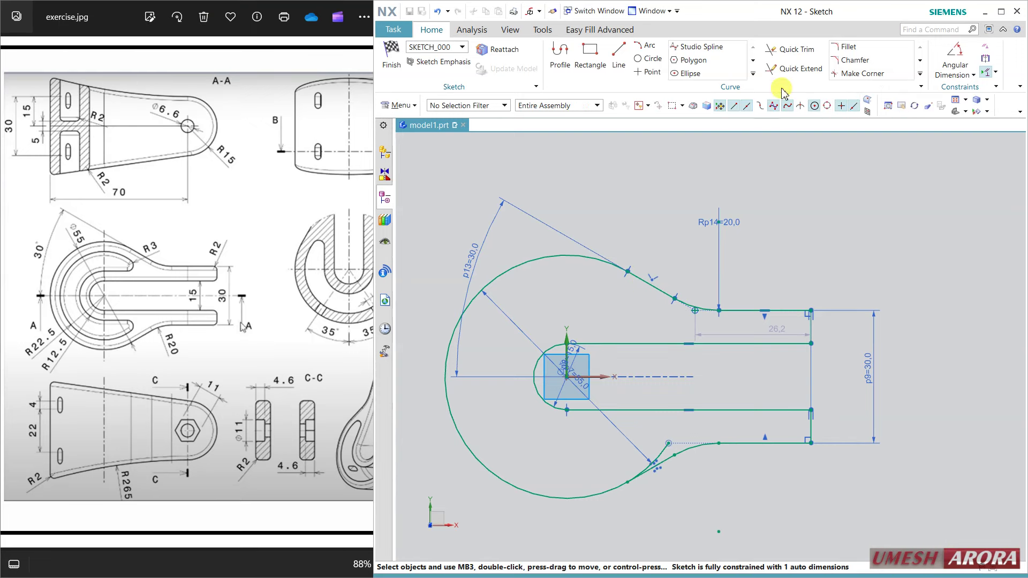
Step: Trim away the leftover arc segment at the bottom
click(793, 50)
click(662, 451)
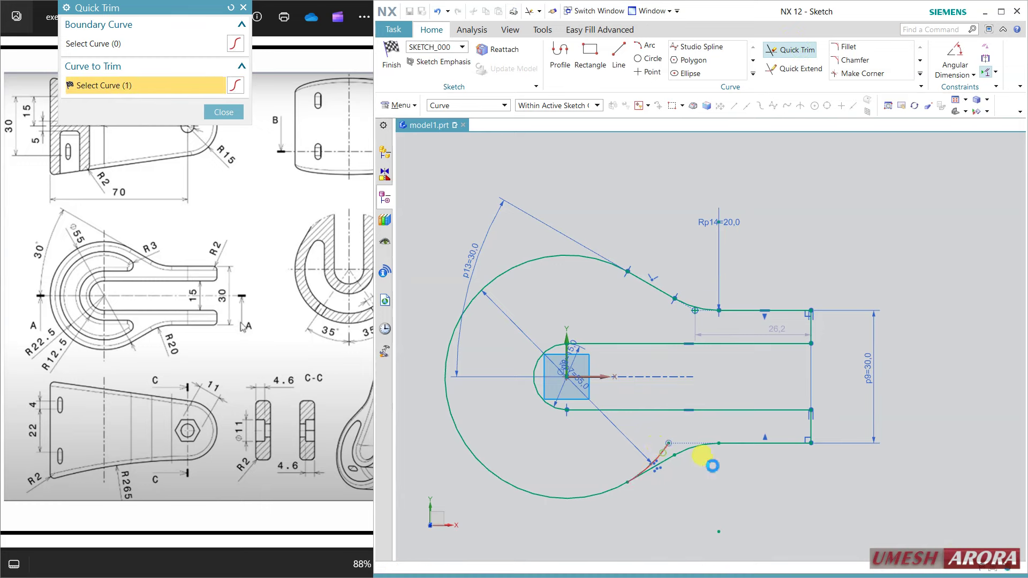
middle_click(760, 478)
Step: Dimension the overall width from the large circle to the right end as 85
click(973, 75)
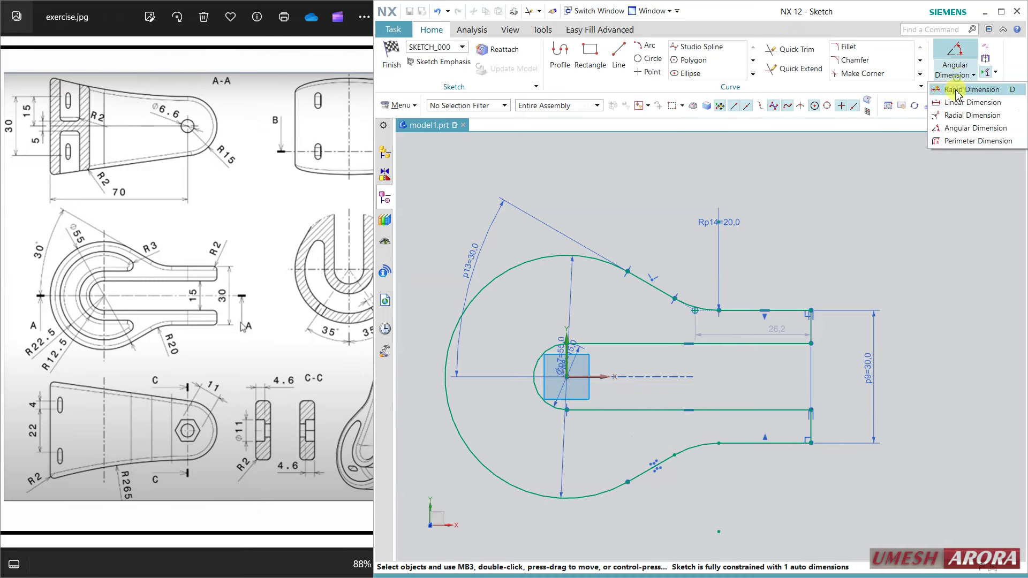
click(910, 117)
click(445, 374)
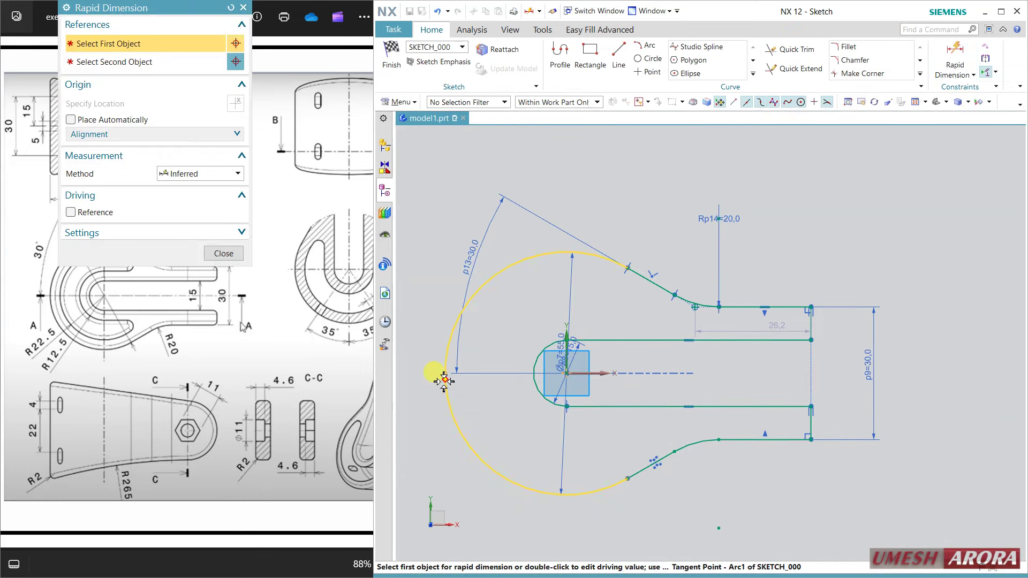
click(812, 337)
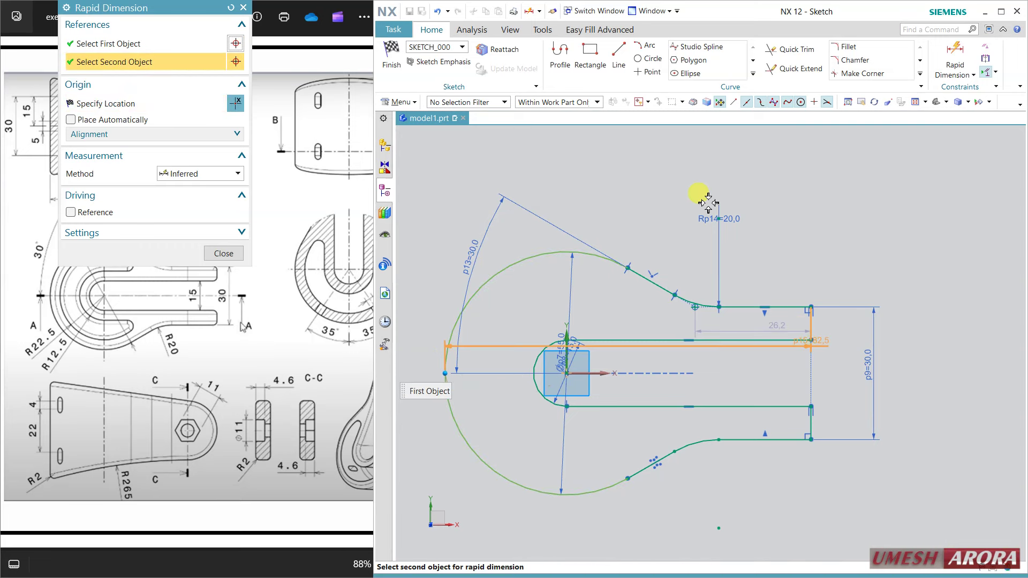
click(654, 177)
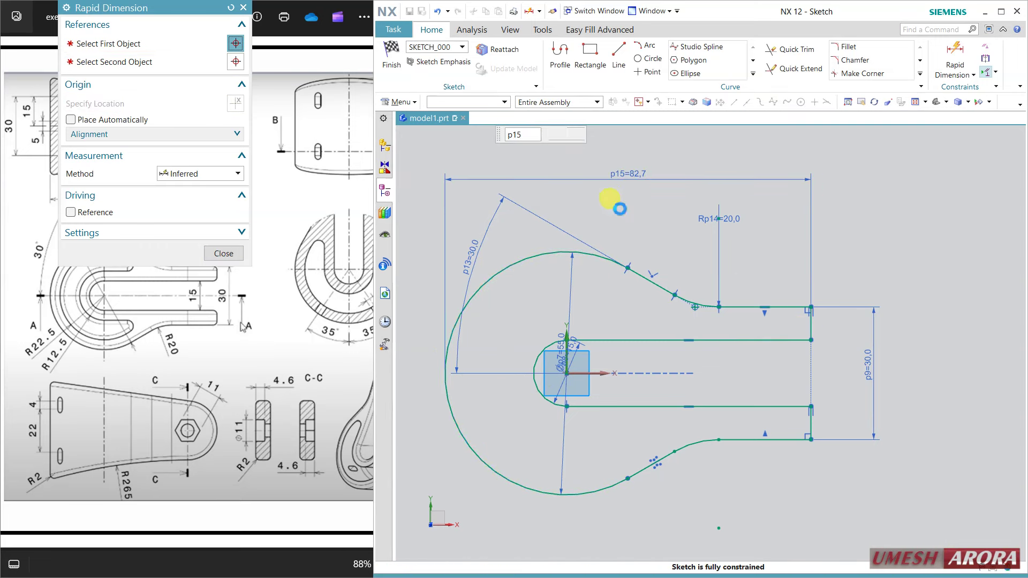
text(85)
key(Return)
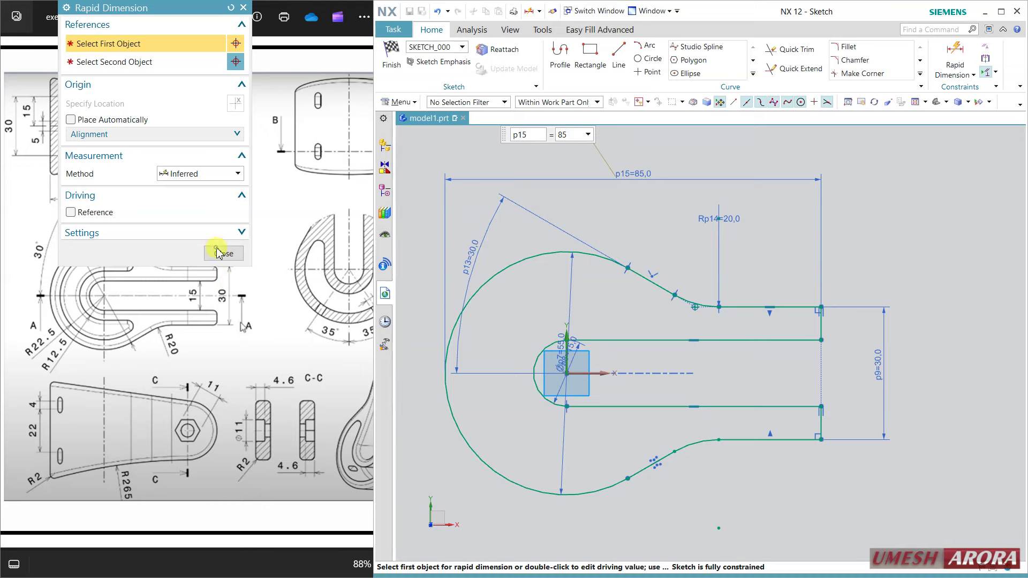
click(223, 253)
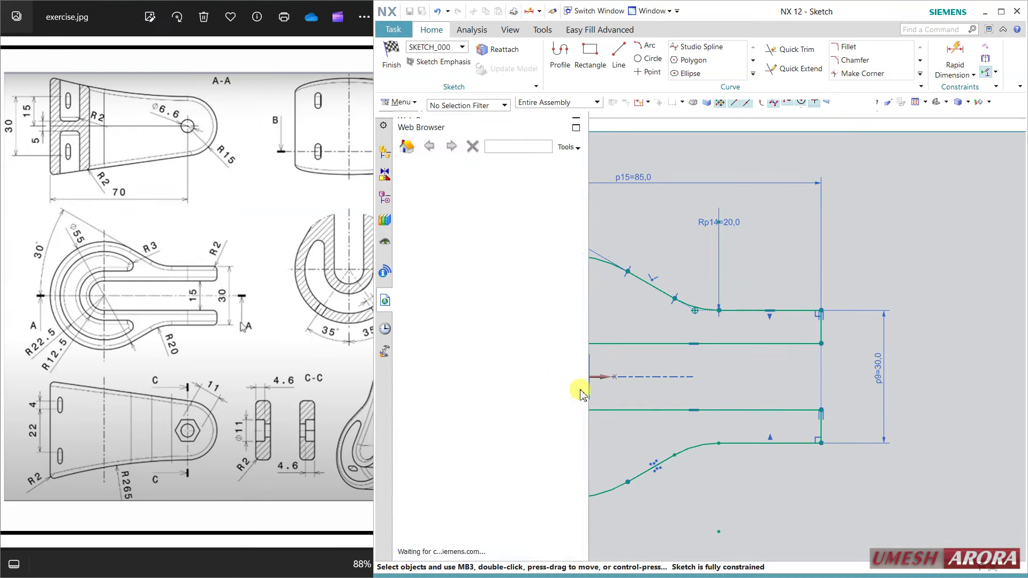
Step: Finish the sketch, orbit to an isometric view, check the history and show the reference drawing
click(392, 59)
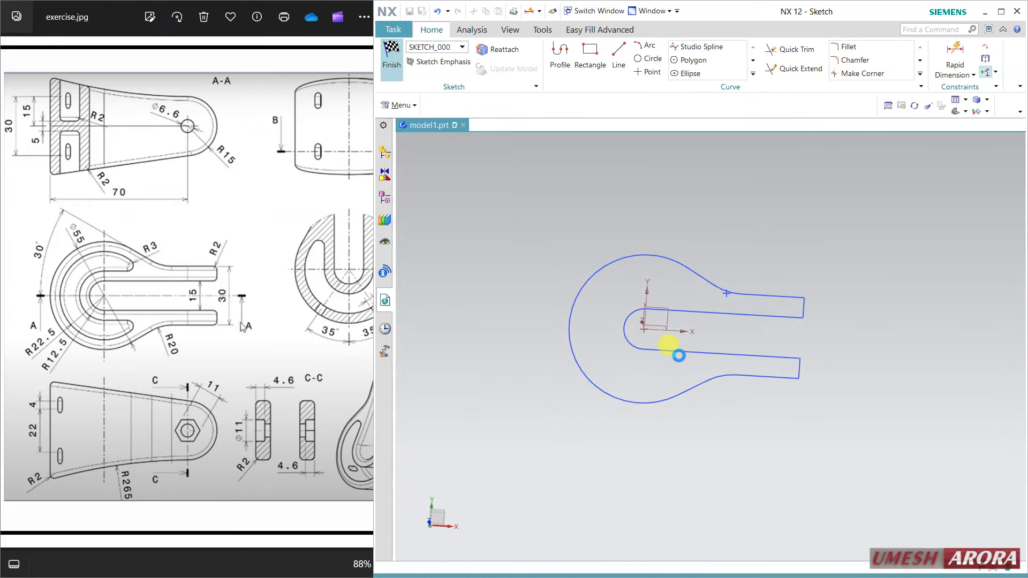
mouse_move(785, 470)
middle_down()
mouse_move(792, 424)
mouse_move(780, 420)
middle_up()
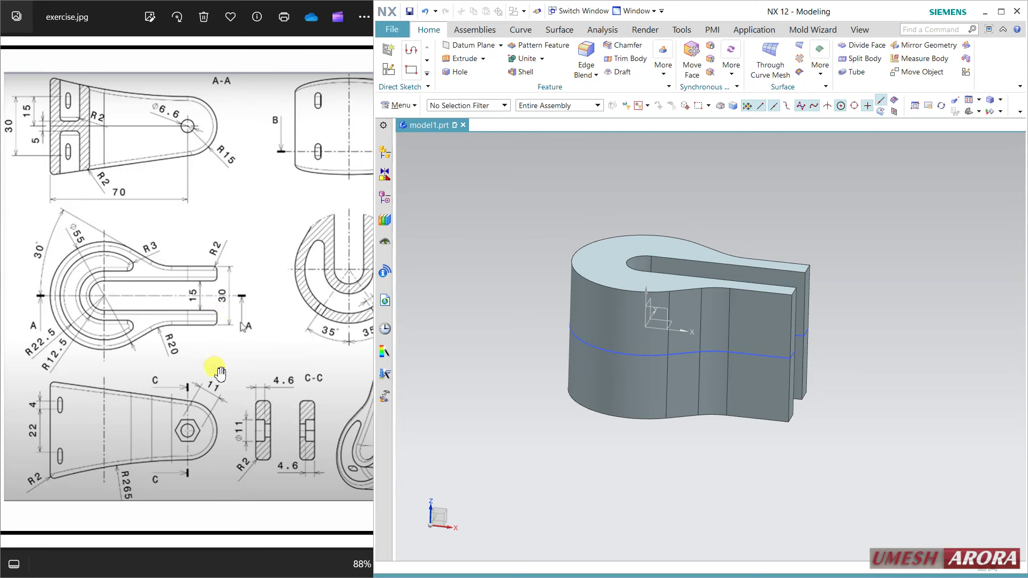
click(385, 329)
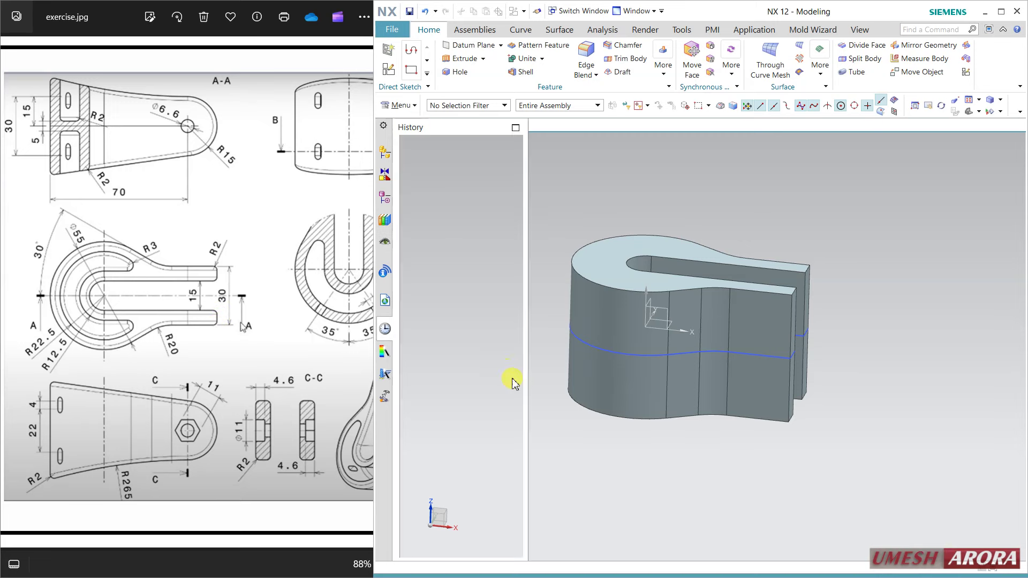
click(248, 245)
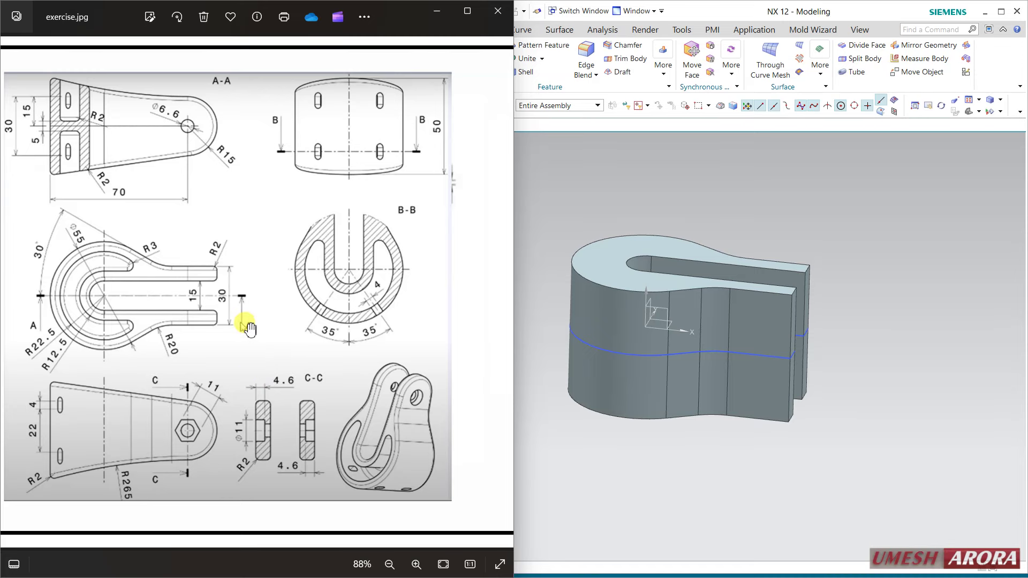
Step: Start a new sketch on the XZ datum plane with a set horizontal reference
click(672, 427)
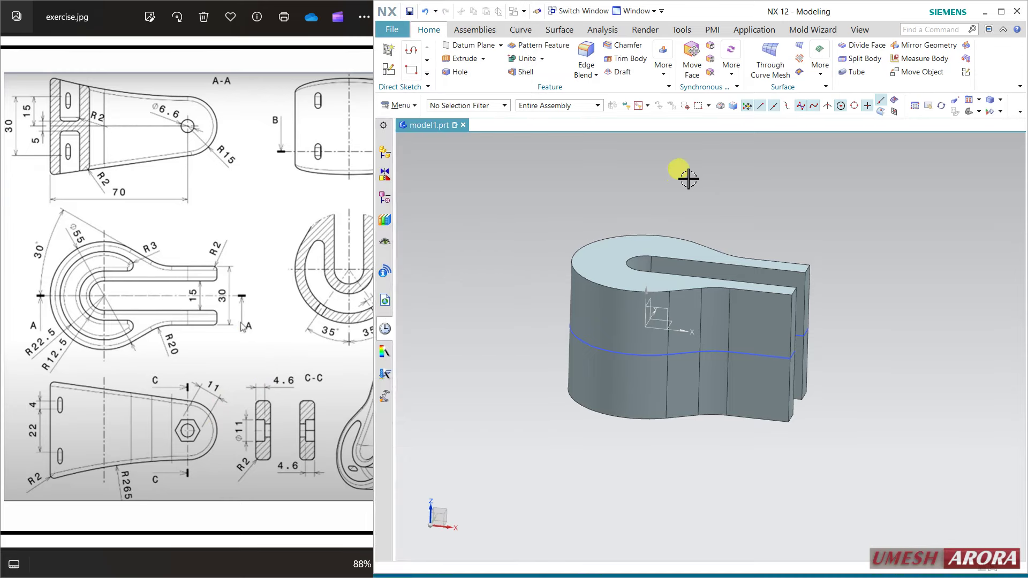
click(393, 74)
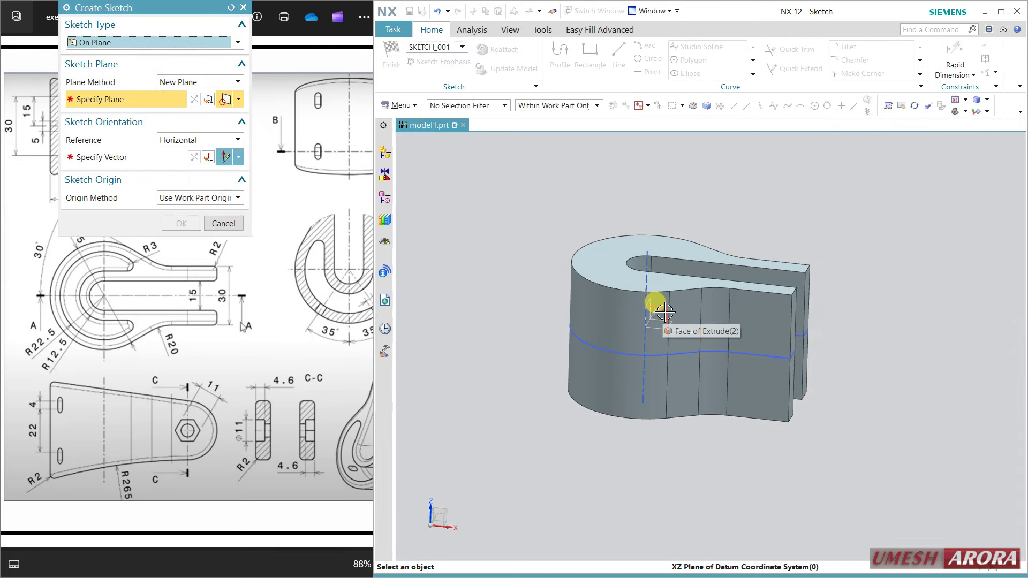
click(666, 316)
click(735, 348)
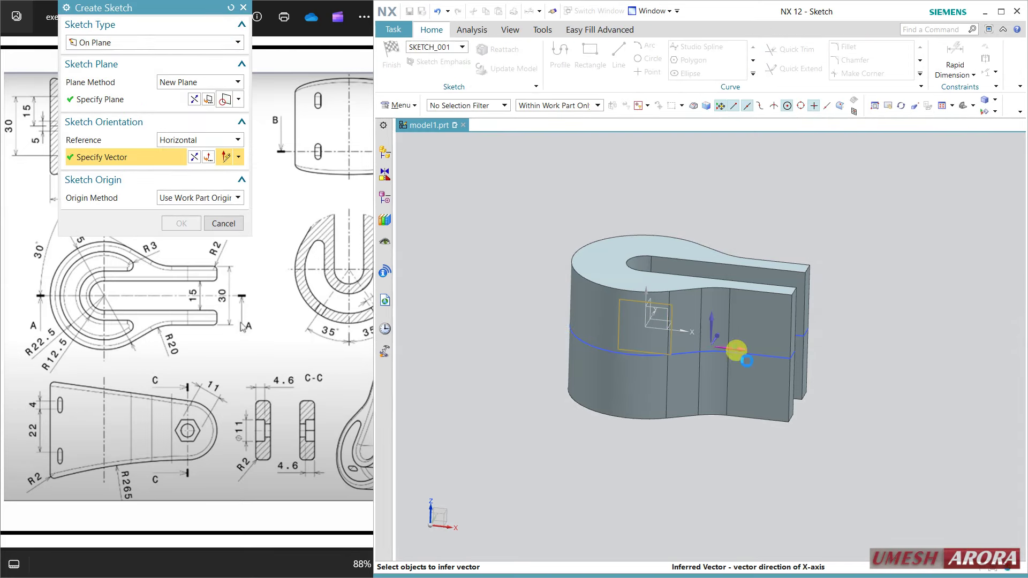
middle_click(763, 475)
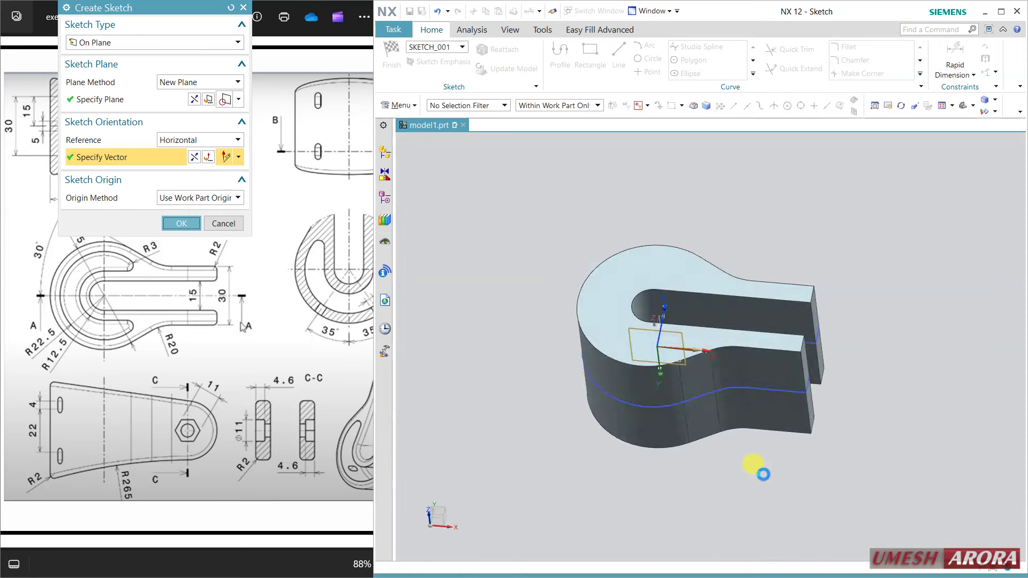
scroll(894, 371, up, 2)
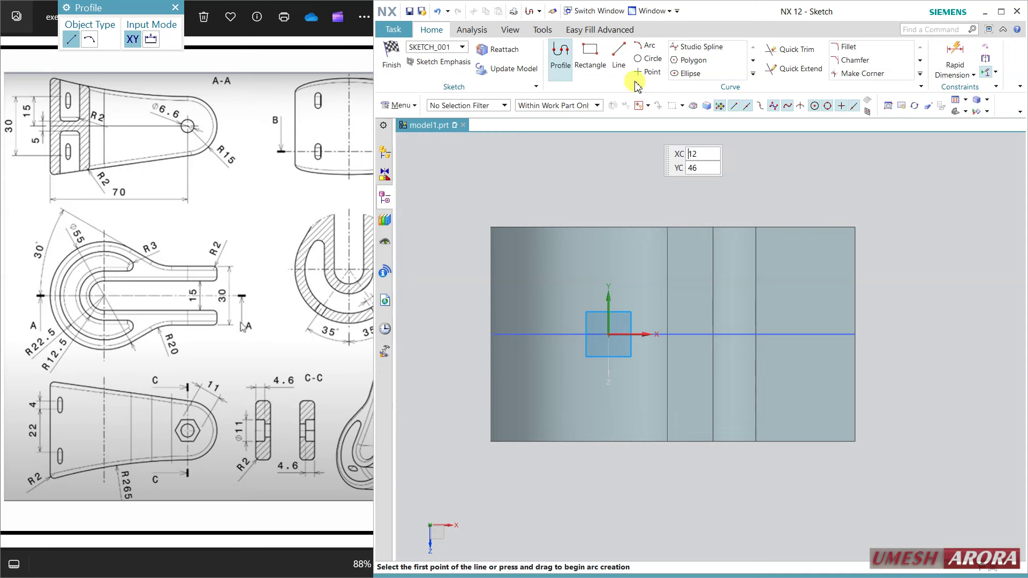
Step: Draw a Ø30 circle centred on the horizontal axis and select it with the part's right edge
click(649, 59)
click(793, 335)
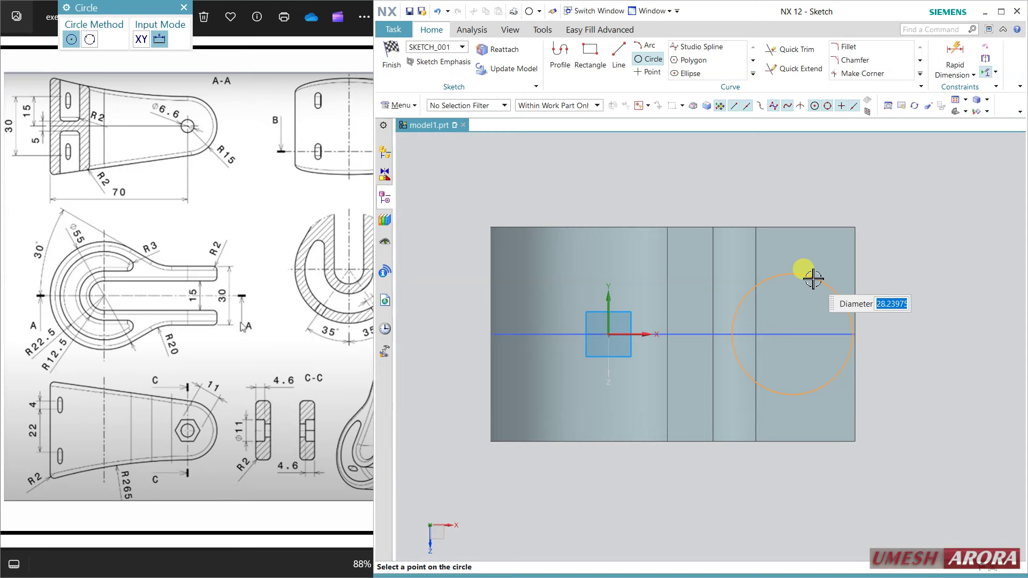
key(Return)
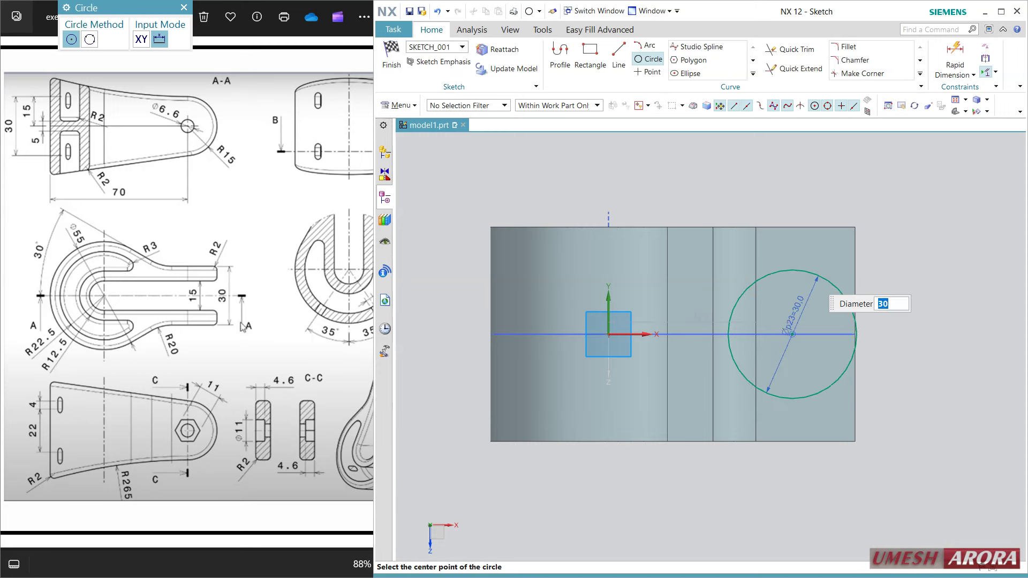
key(Escape)
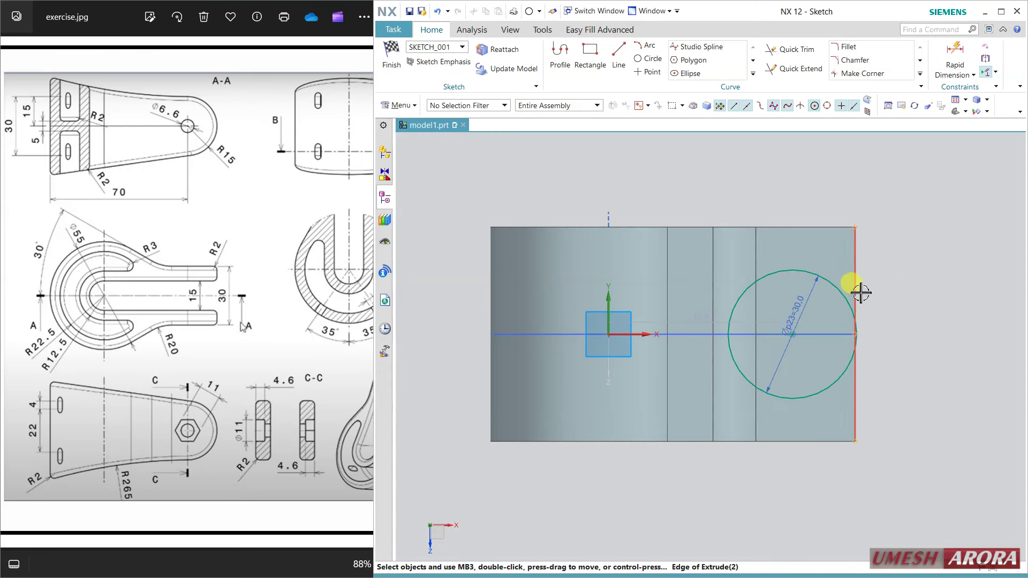
click(861, 292)
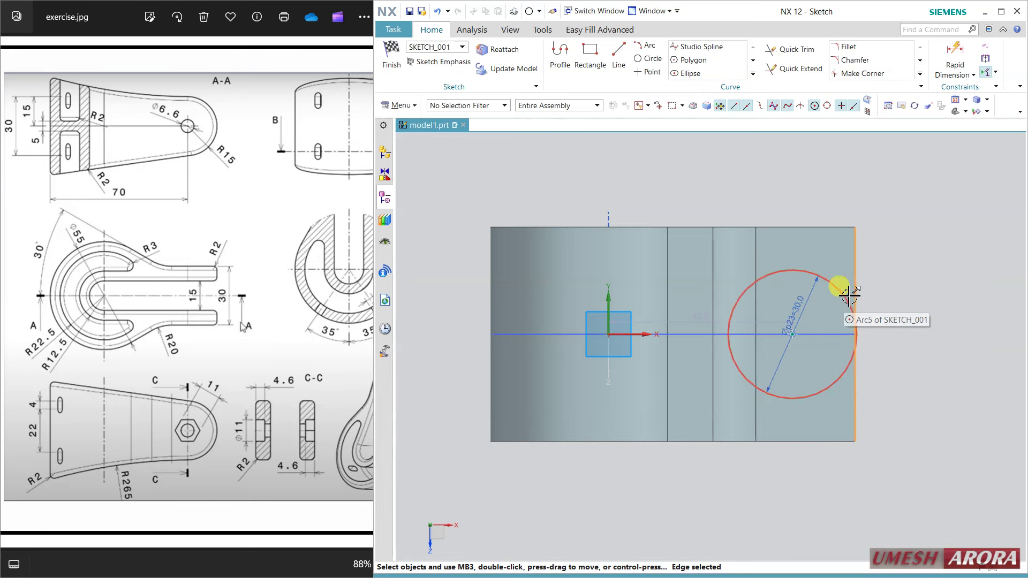
click(848, 298)
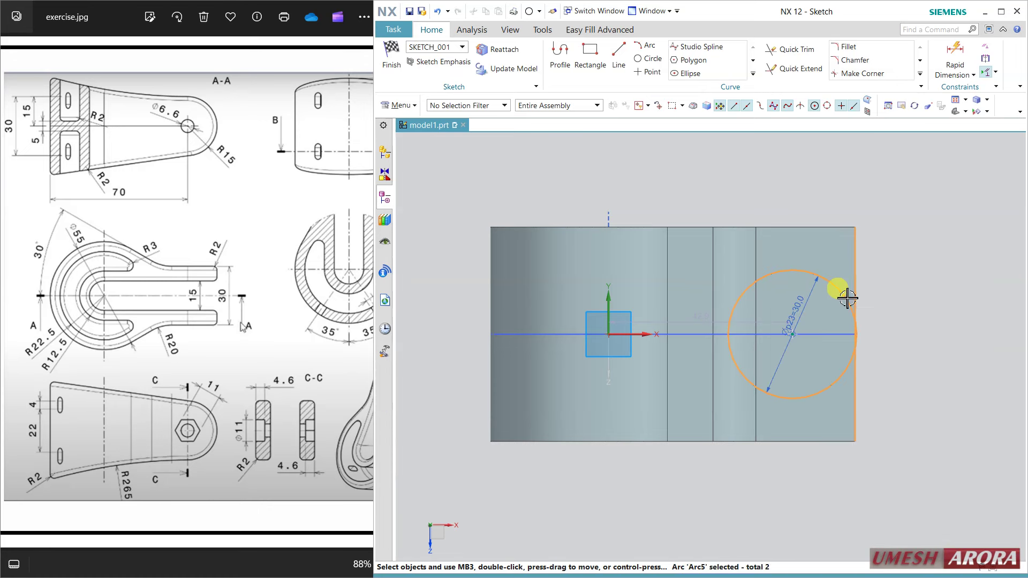
click(945, 397)
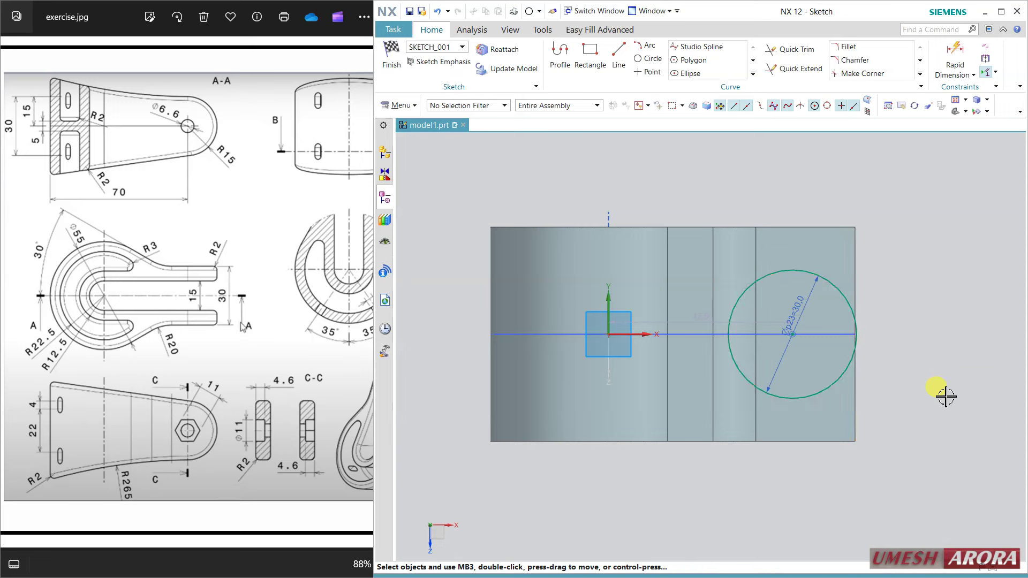
click(846, 377)
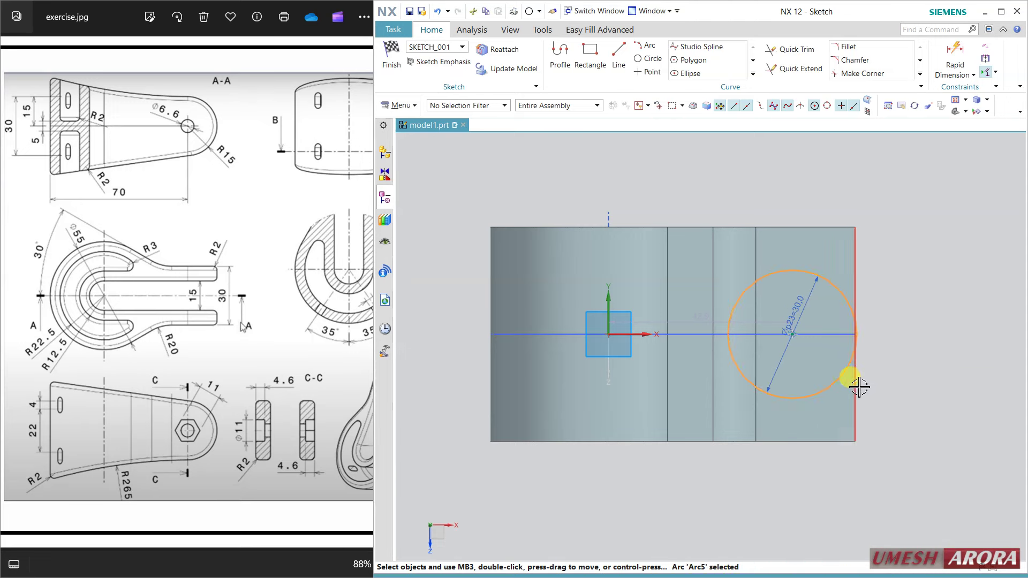
click(856, 387)
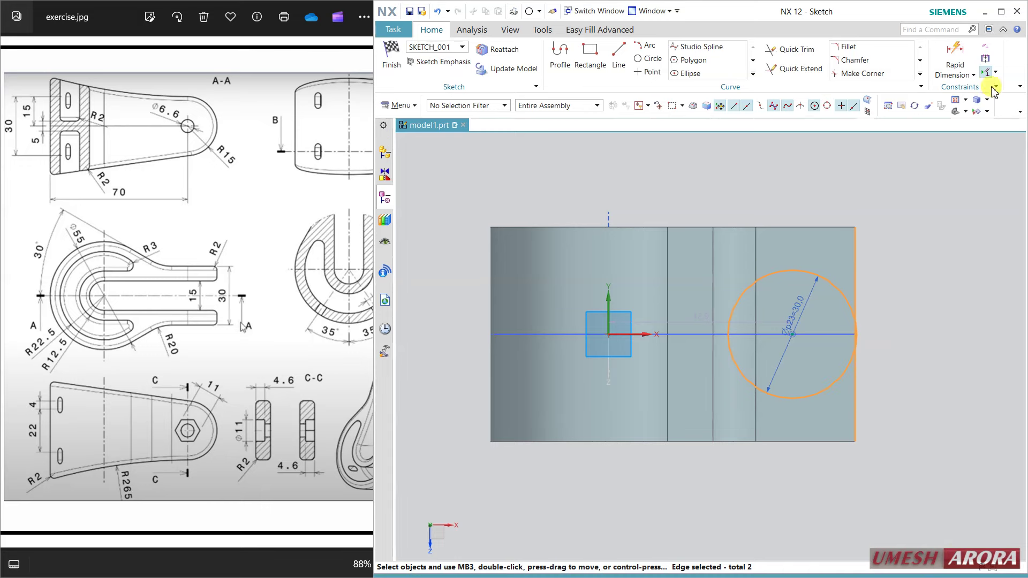
Step: Constrain the Ø30 circle tangent to the part's right edge
click(987, 52)
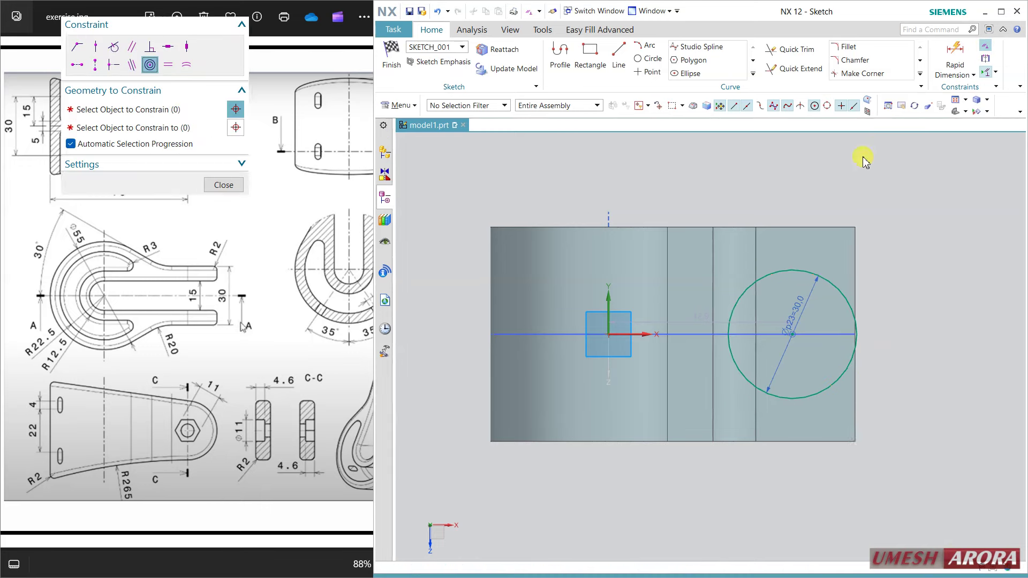
click(120, 51)
click(848, 292)
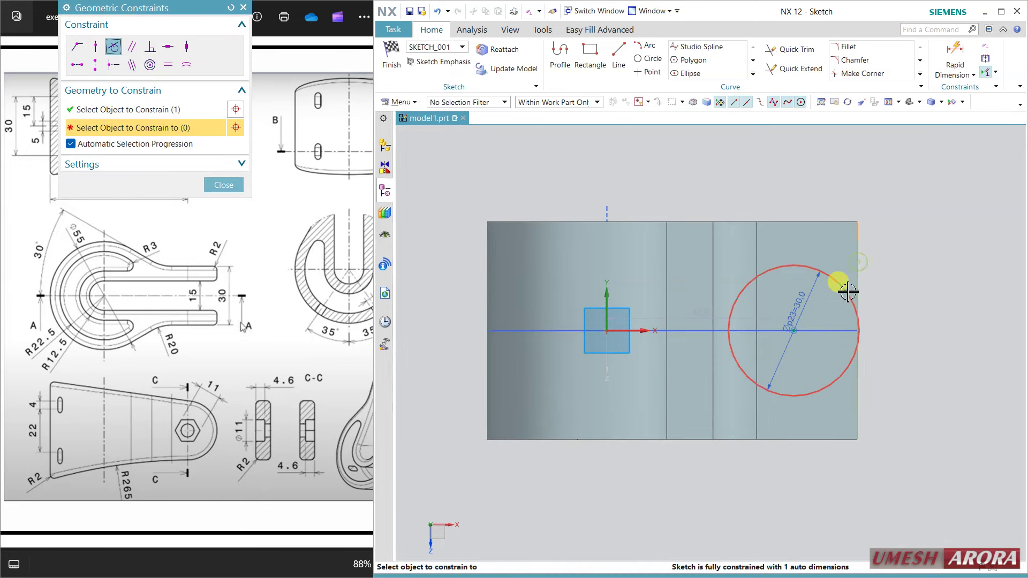
click(227, 183)
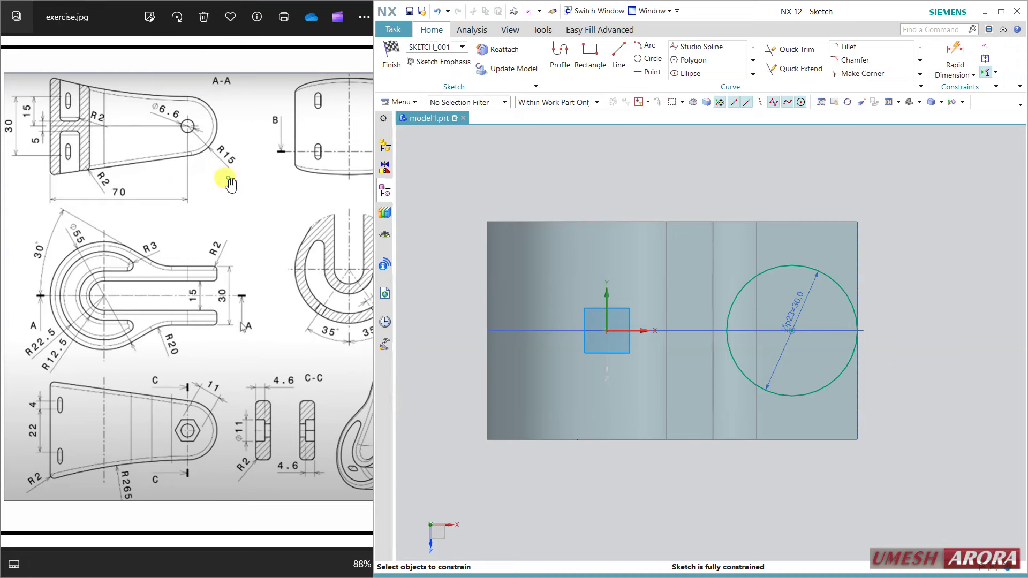
middle_click(615, 178)
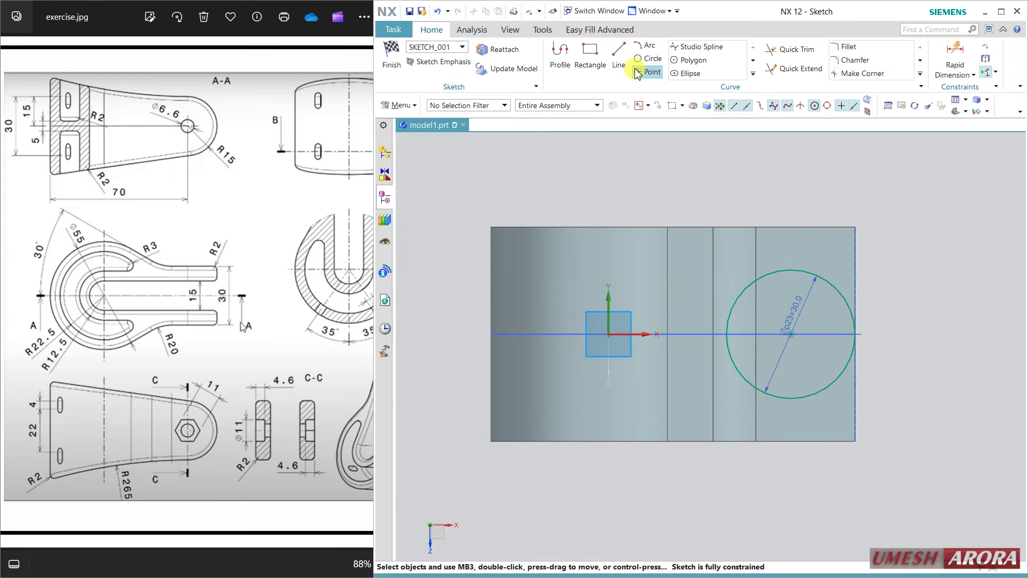
click(752, 75)
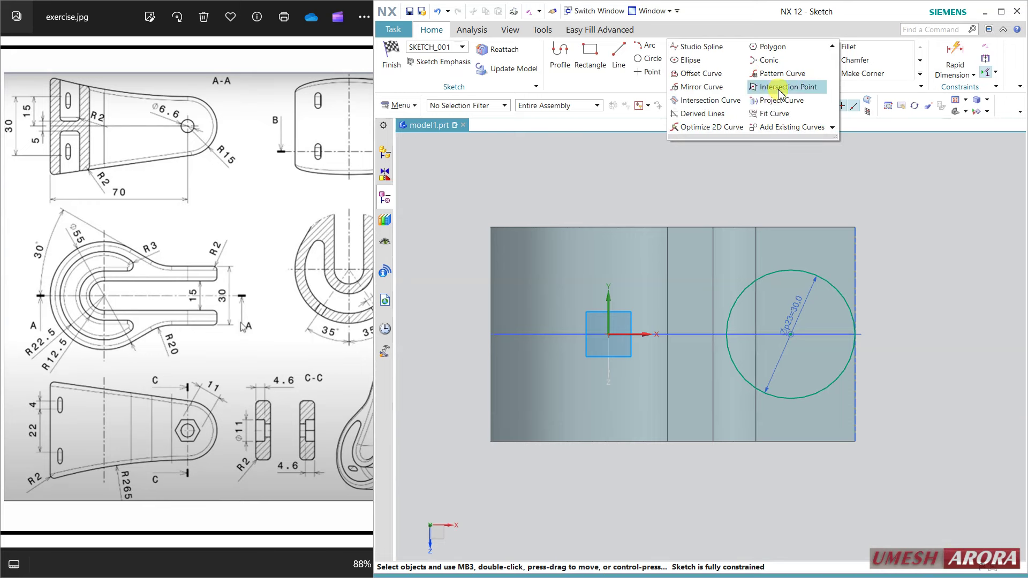
Step: Add the left cylinder's intersection curve and draw the upper arc from the top-left corner to the circle
click(711, 100)
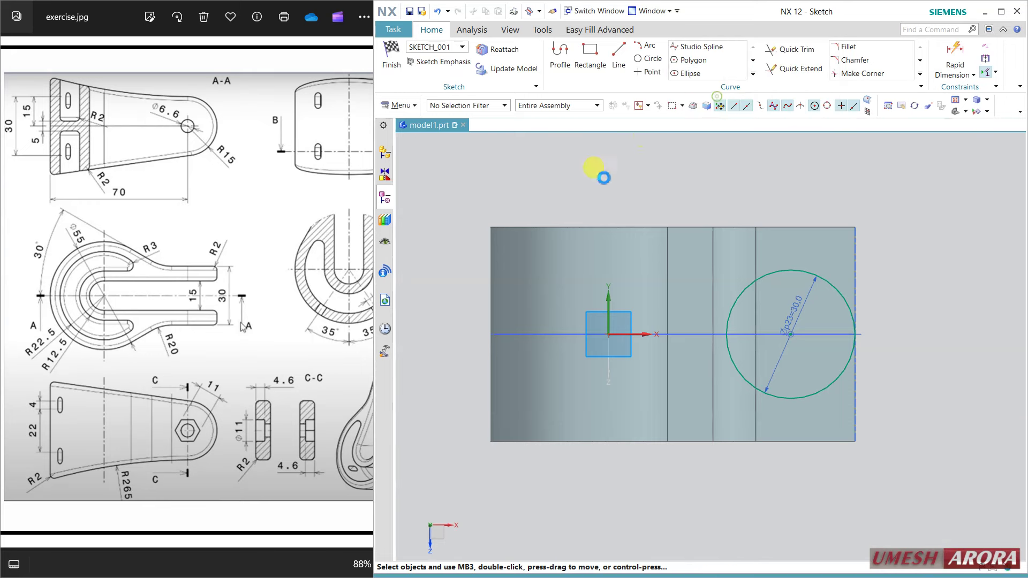
click(495, 306)
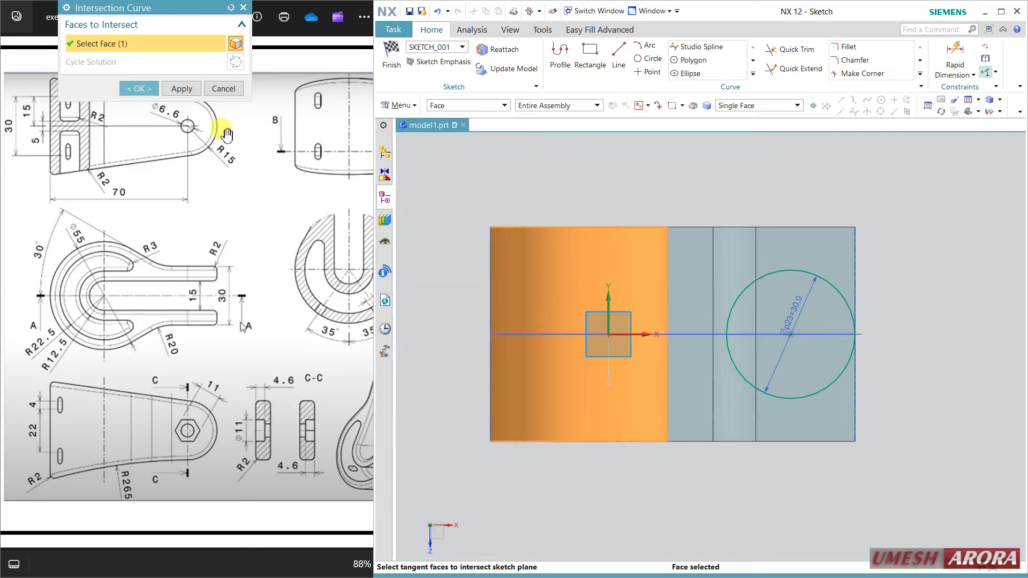
click(137, 89)
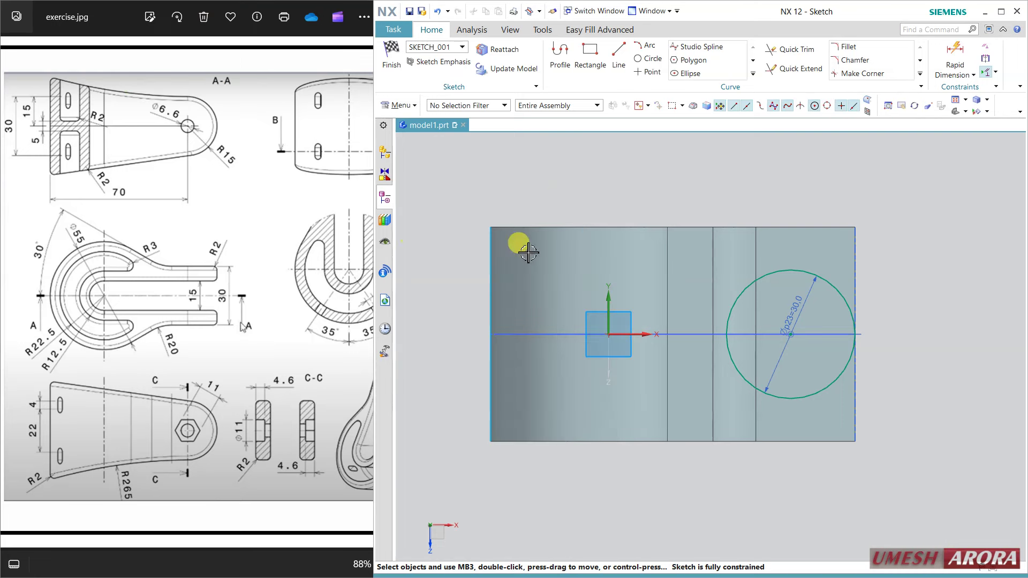
click(647, 46)
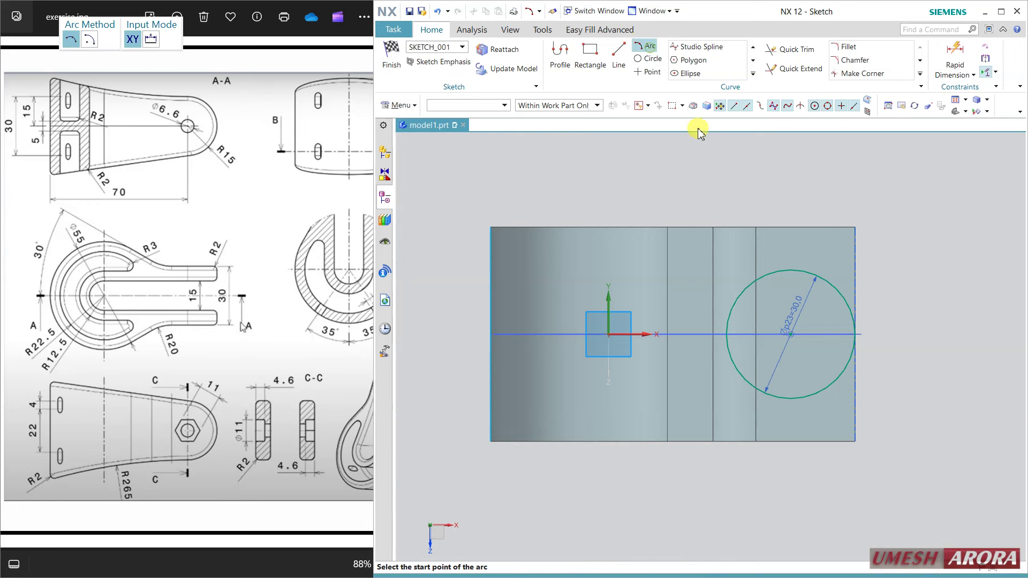
click(491, 228)
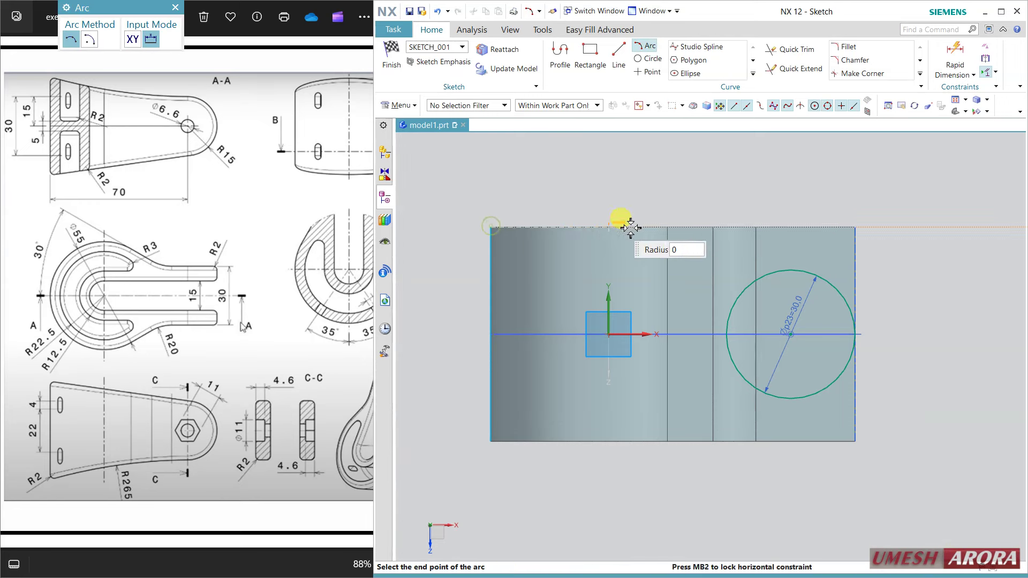
click(801, 271)
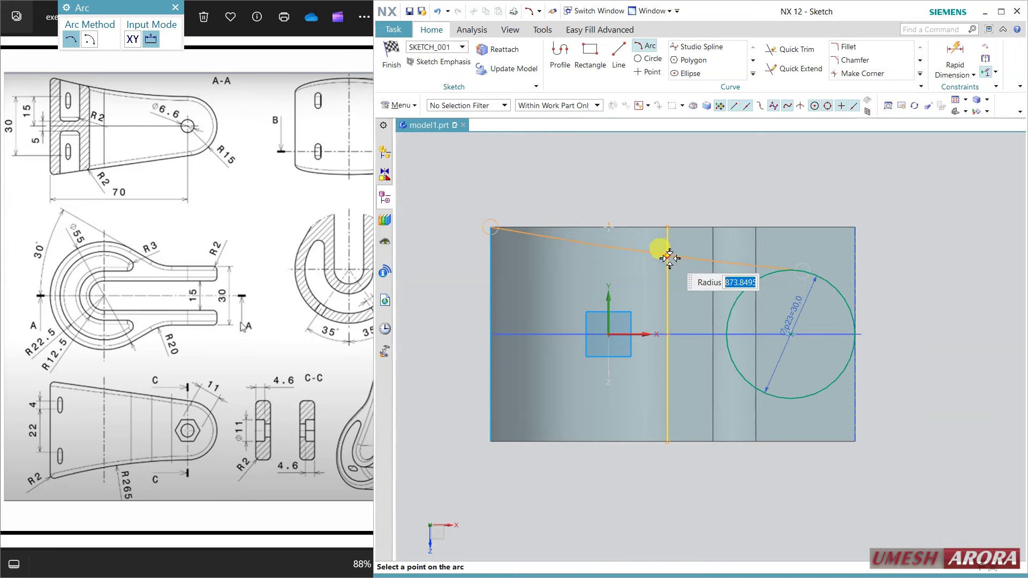
click(652, 265)
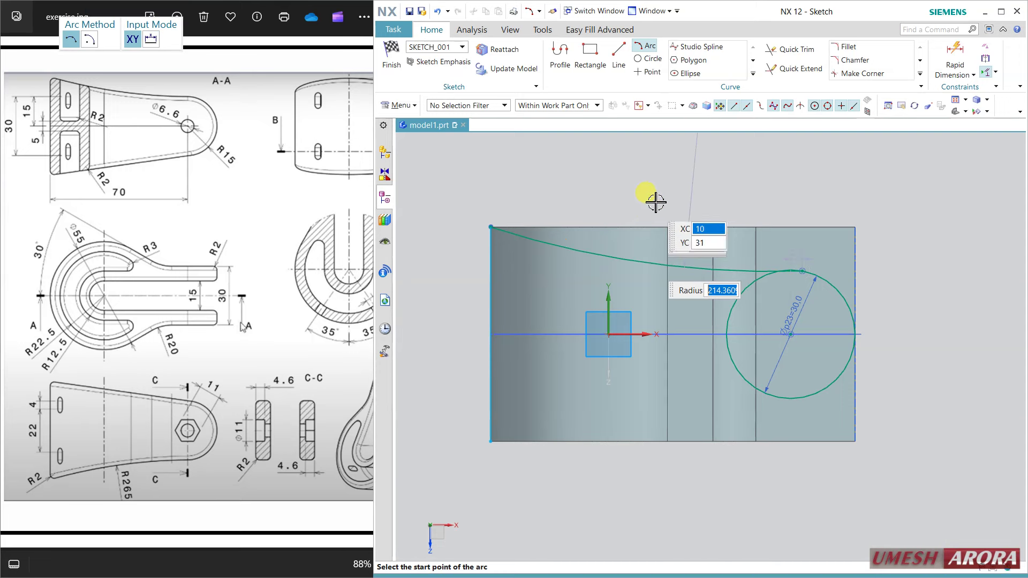
key(Escape)
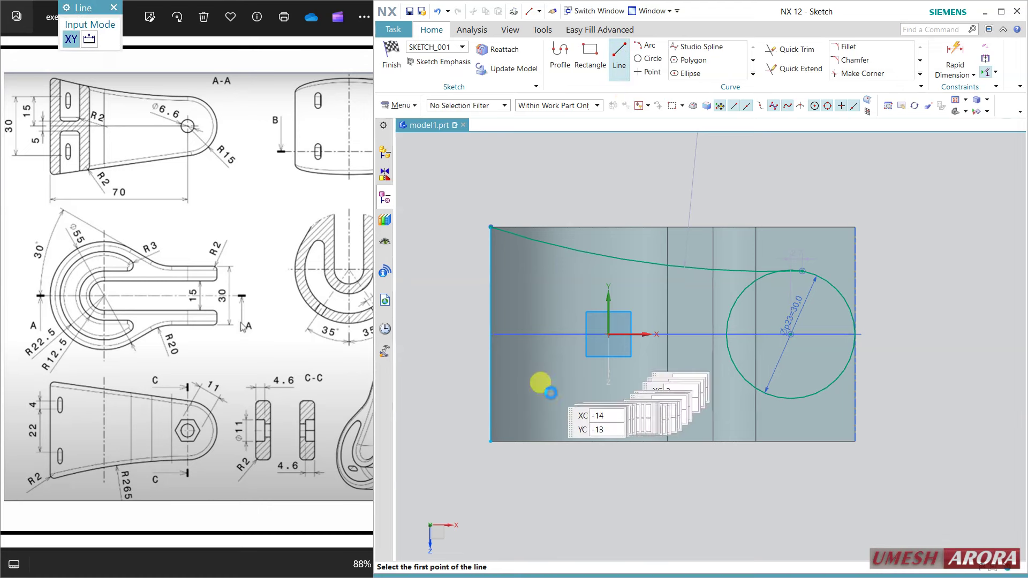
Step: Draw the lower line to the circle and make the upper arc tangent to the circle
click(491, 441)
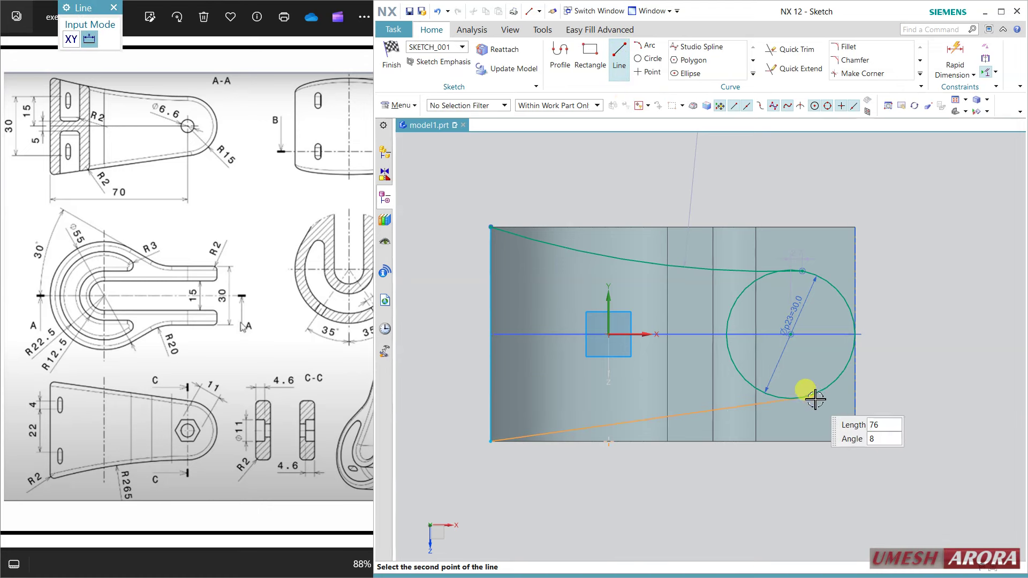
click(808, 393)
key(Escape)
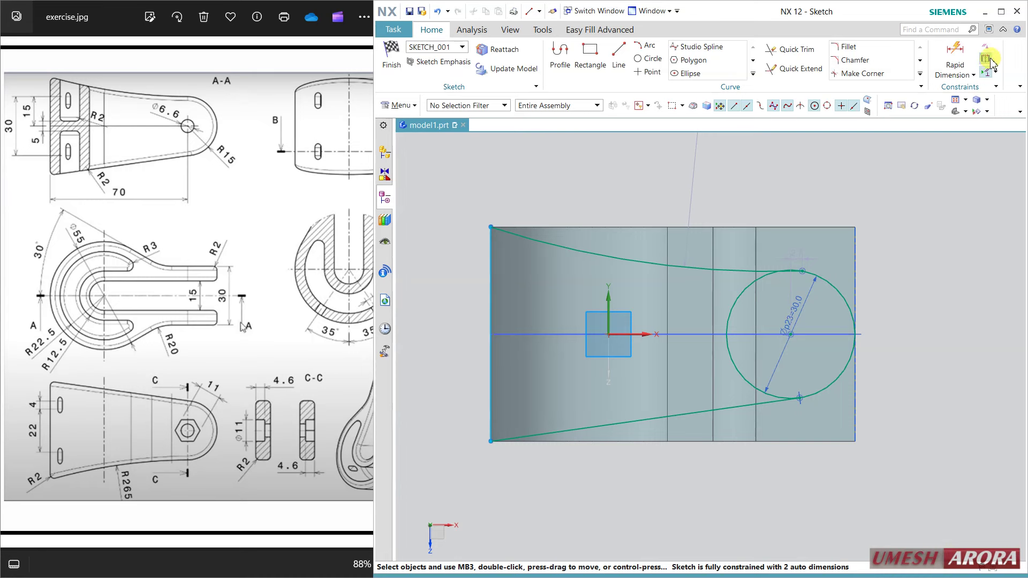
click(987, 59)
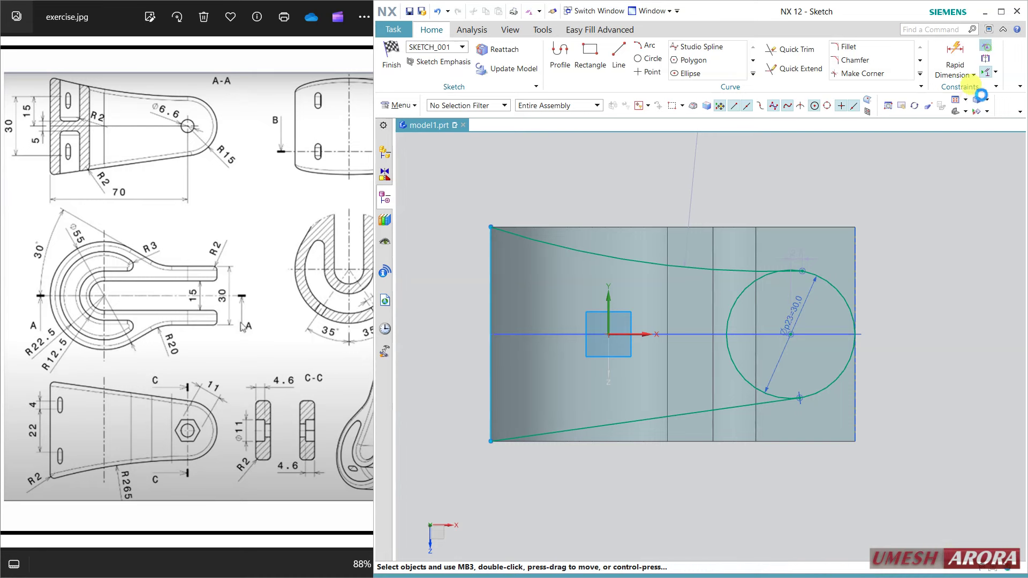
click(818, 271)
click(695, 263)
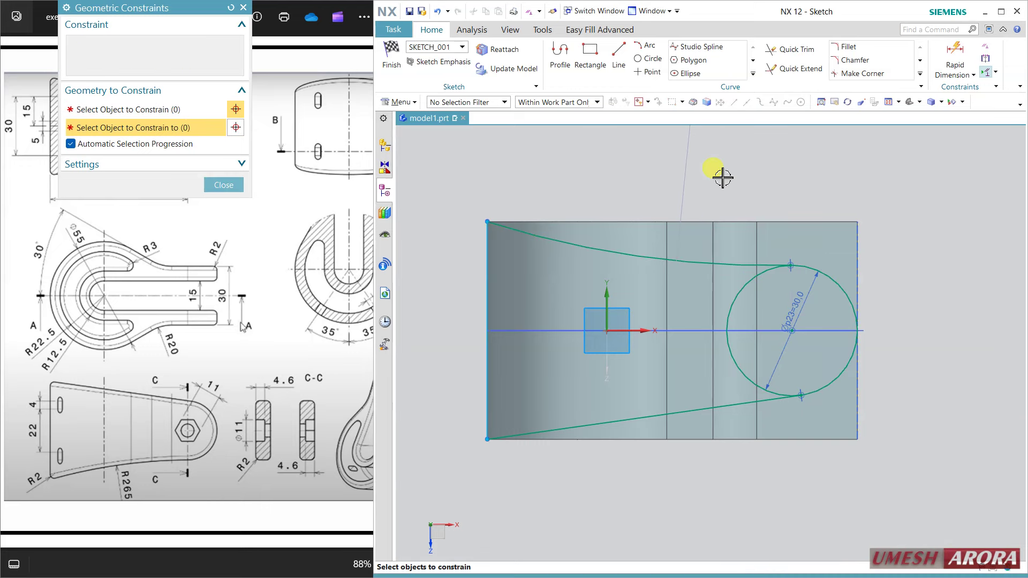
click(242, 190)
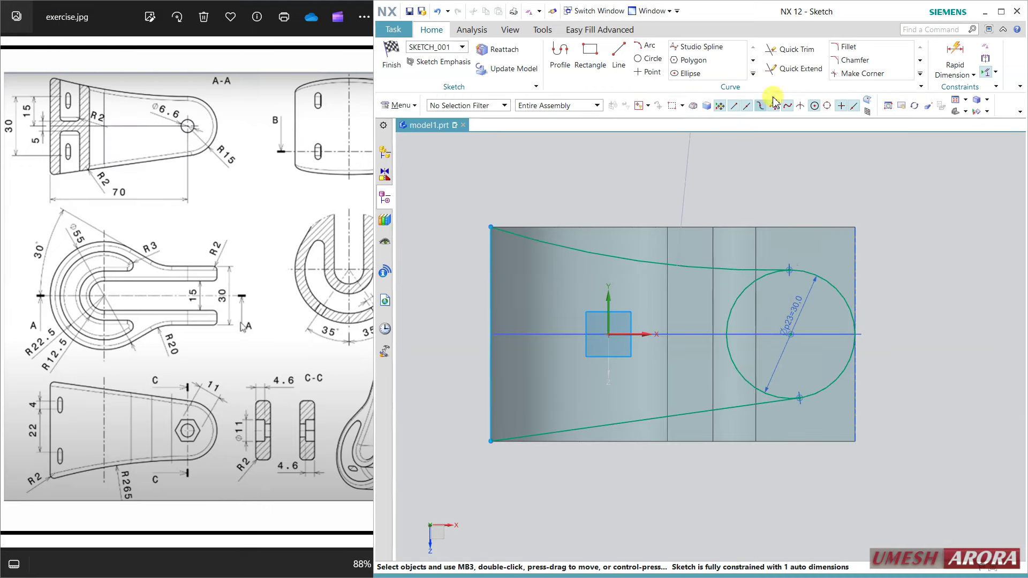
Step: Trim the circle's left portion, set the upper arc to R265, and finish the sketch
click(793, 49)
click(739, 298)
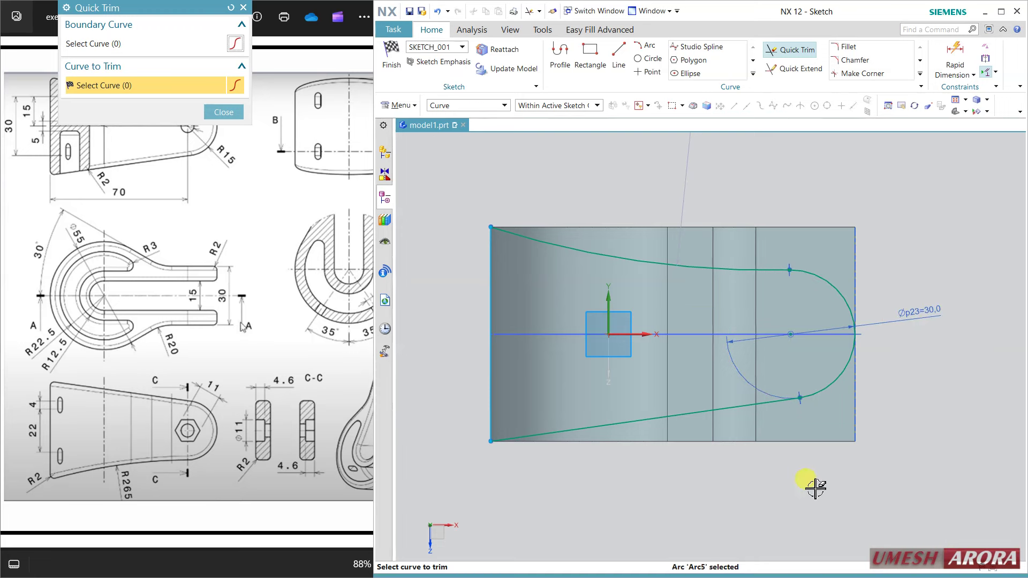
middle_click(712, 296)
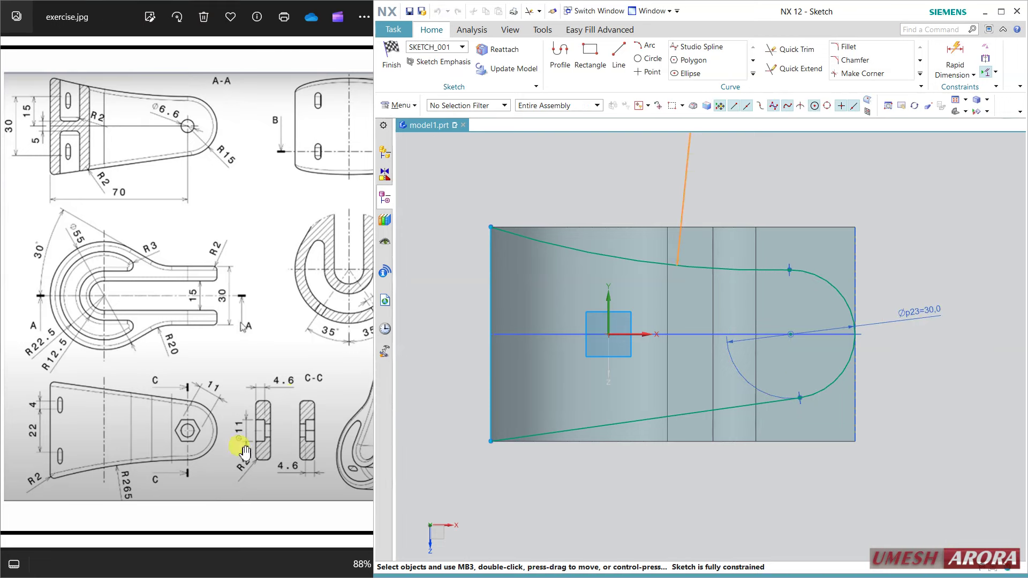
click(772, 323)
text(265)
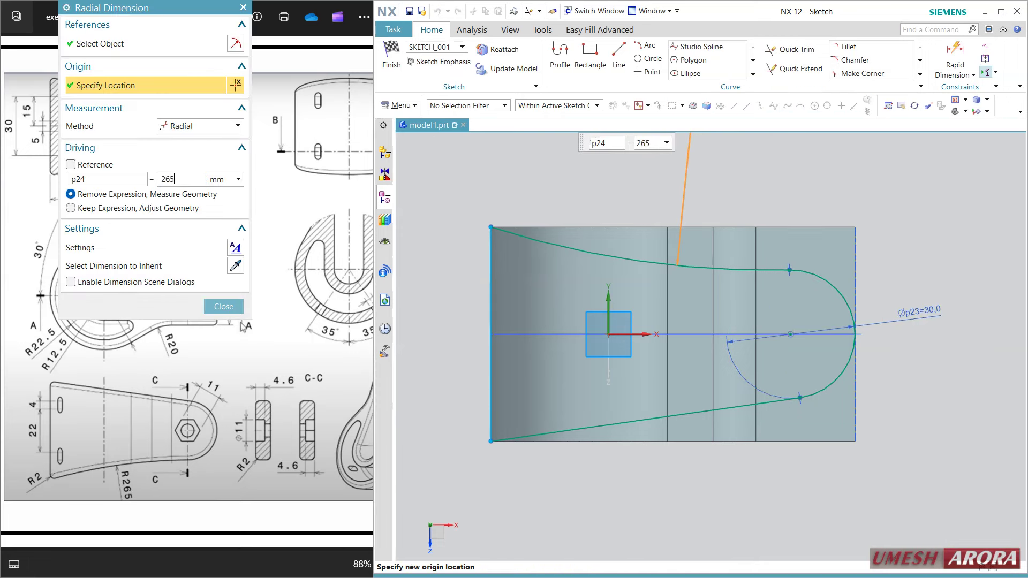
key(Return)
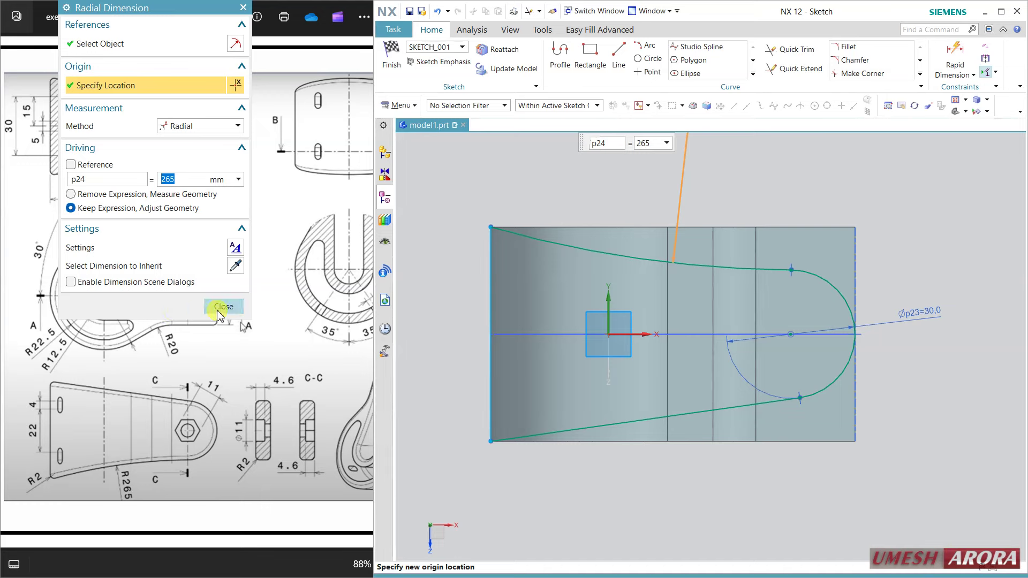
click(223, 306)
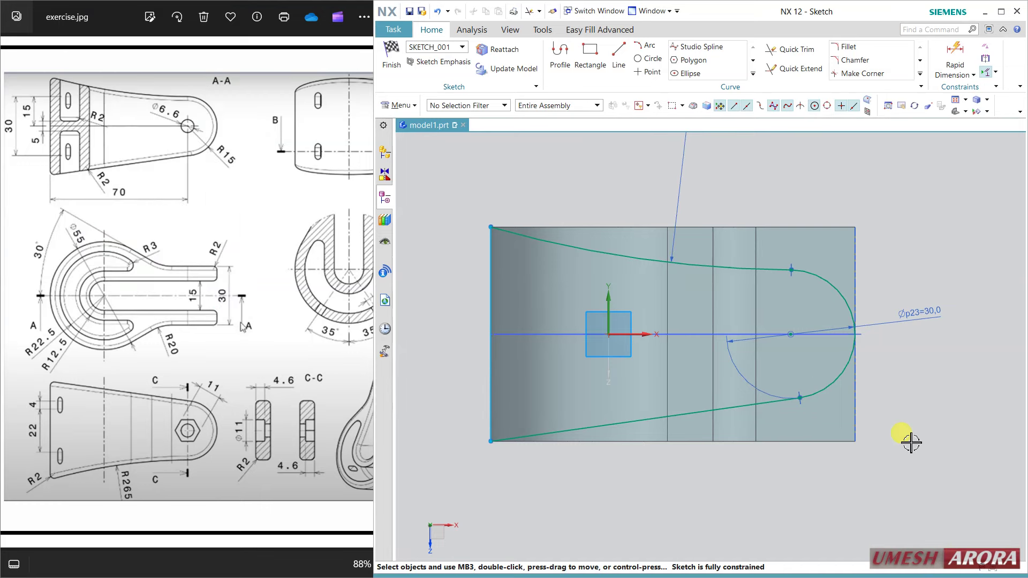
click(391, 54)
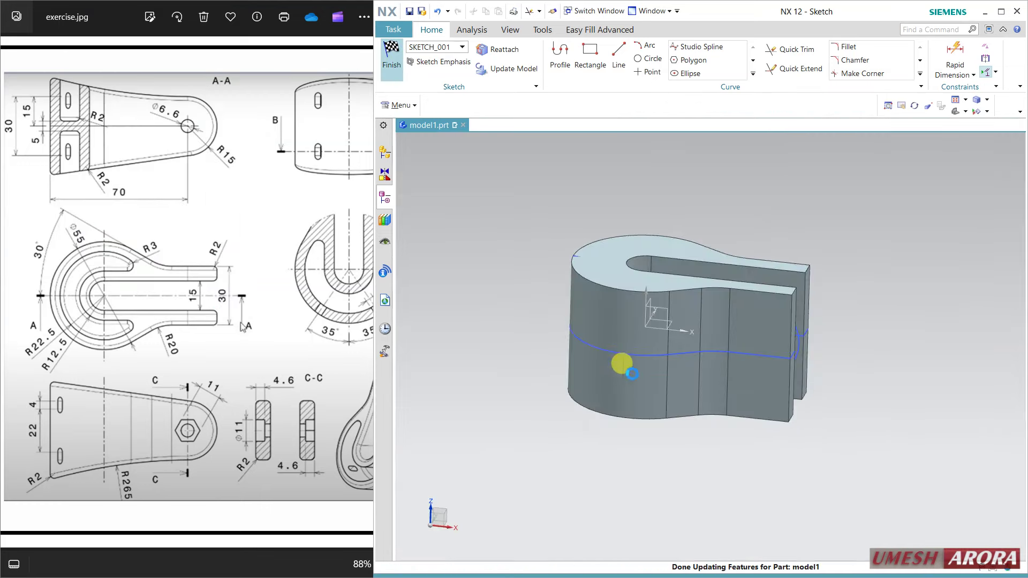
Step: Extrude the side sketch's connected curves symmetrically 45 mm as a subtract from the body
click(468, 65)
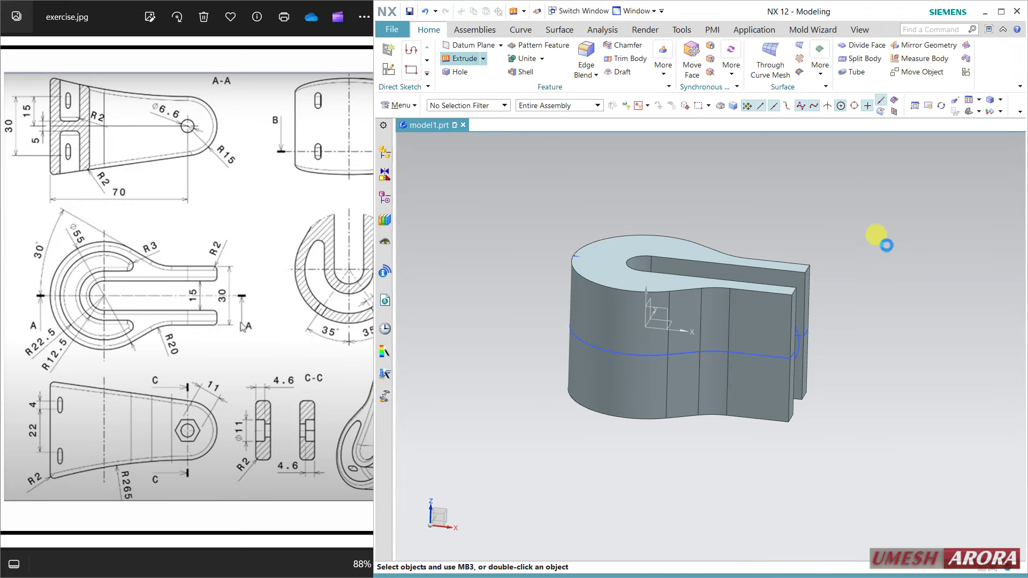
middle_drag(876, 328, 854, 333)
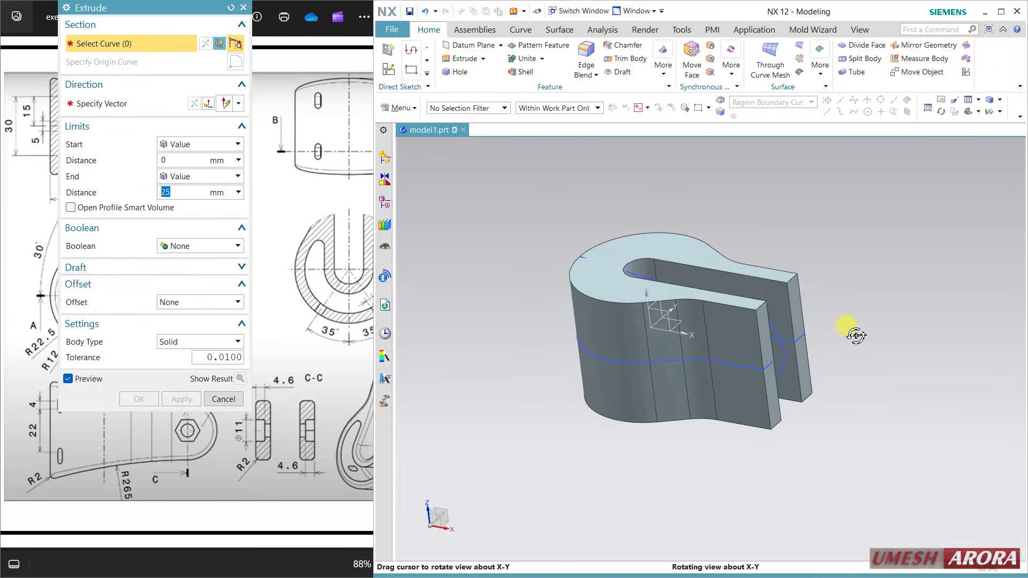
click(772, 102)
click(764, 132)
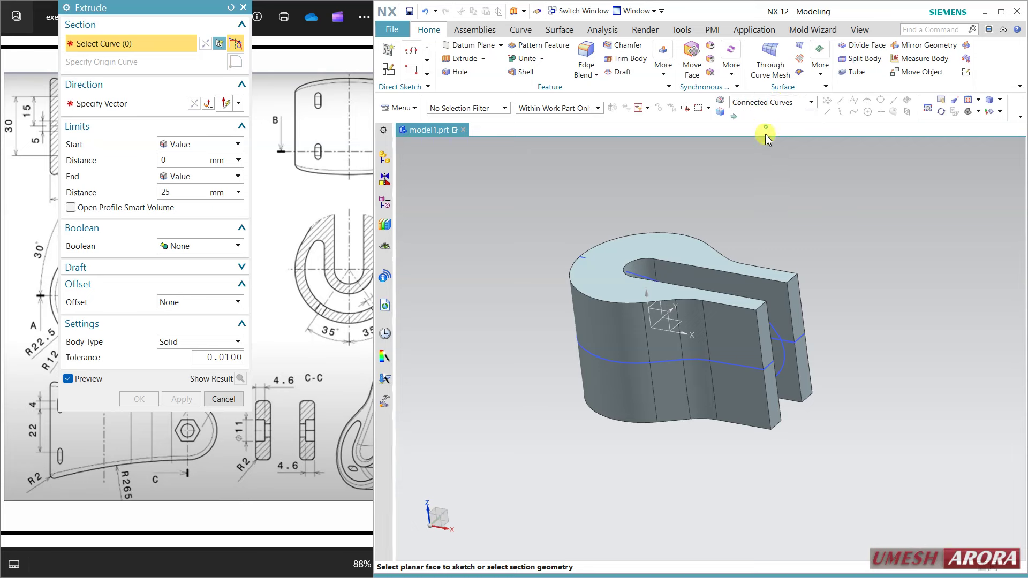
click(767, 322)
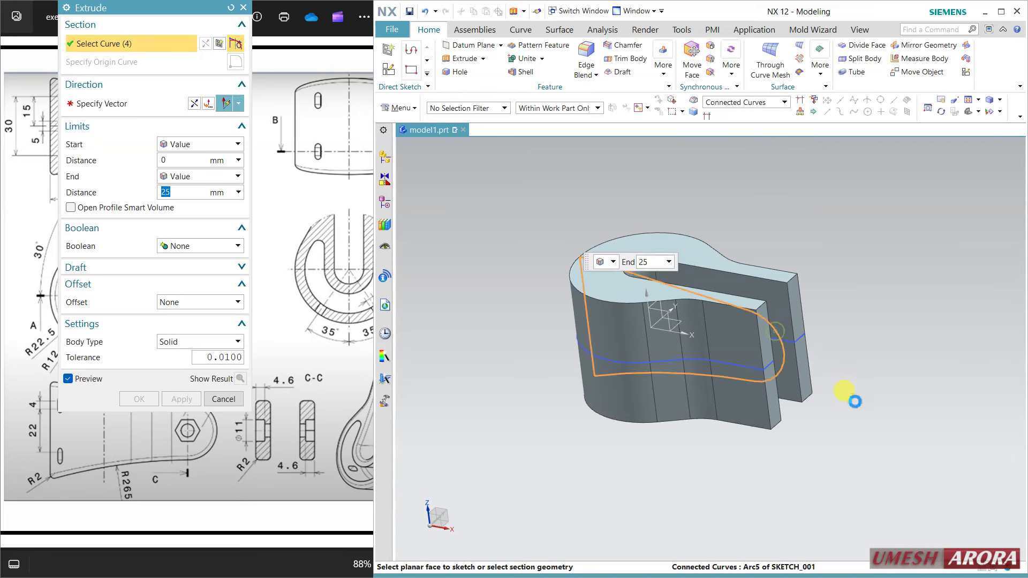
click(198, 176)
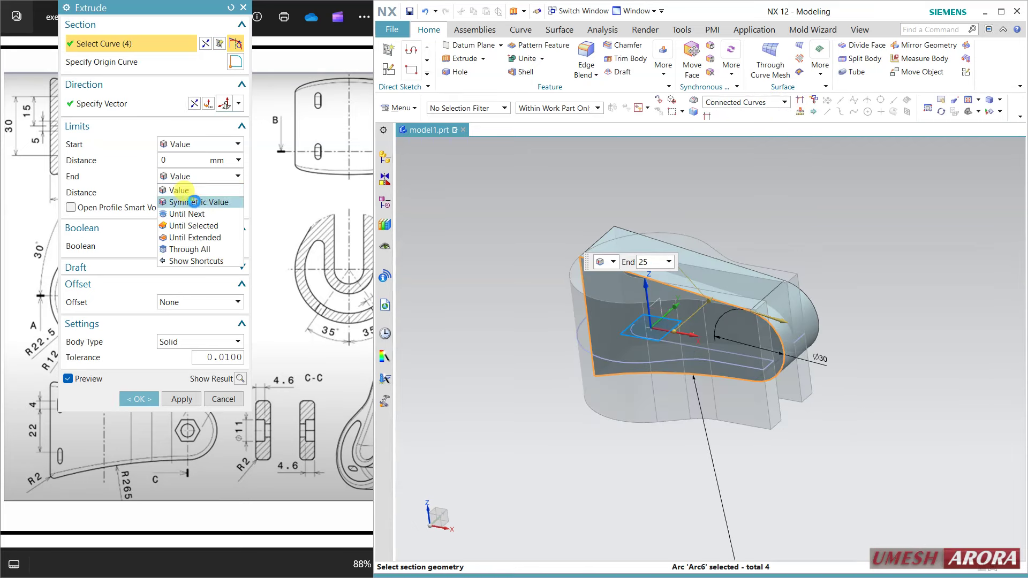
click(202, 197)
drag(710, 299, 718, 260)
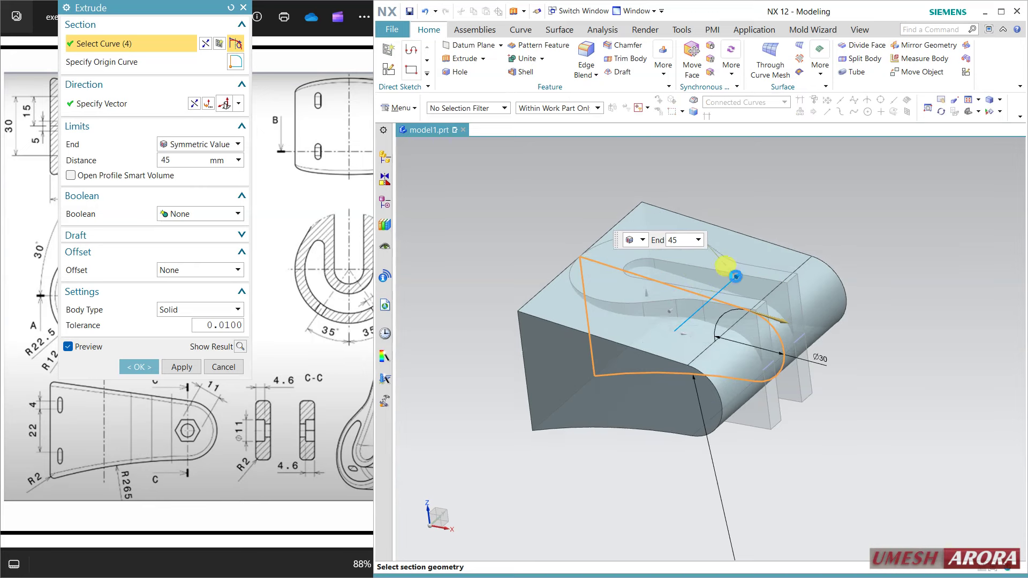
click(195, 213)
click(187, 248)
click(240, 364)
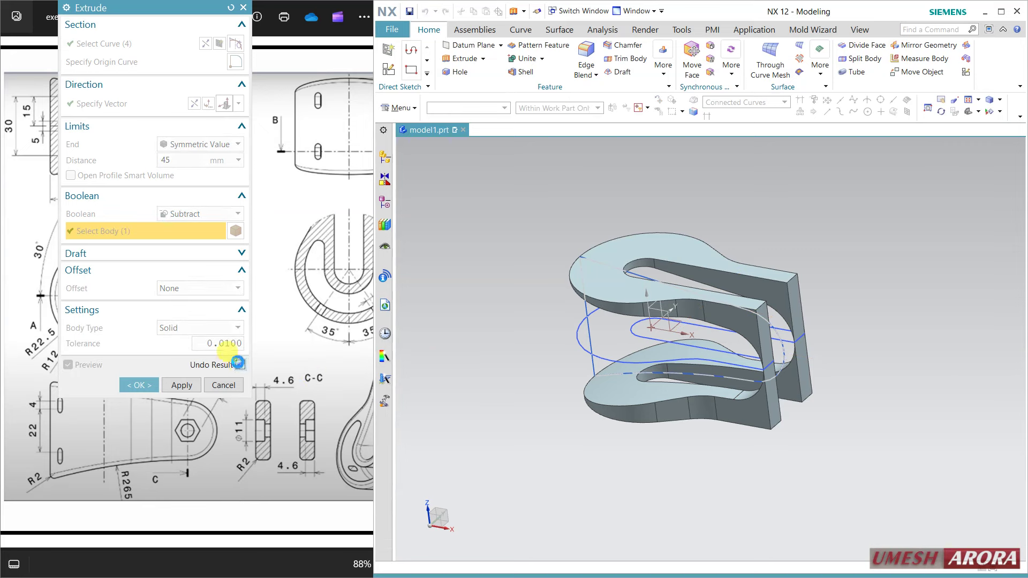
click(240, 364)
Step: Give the cut a two-sided 0–16 mm offset and confirm the extrusion
click(194, 291)
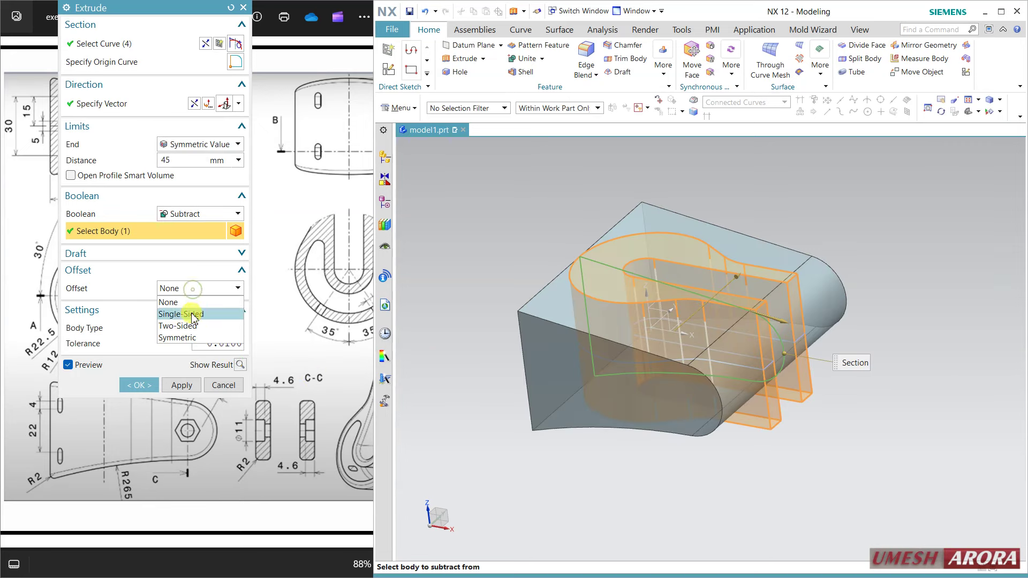
click(193, 312)
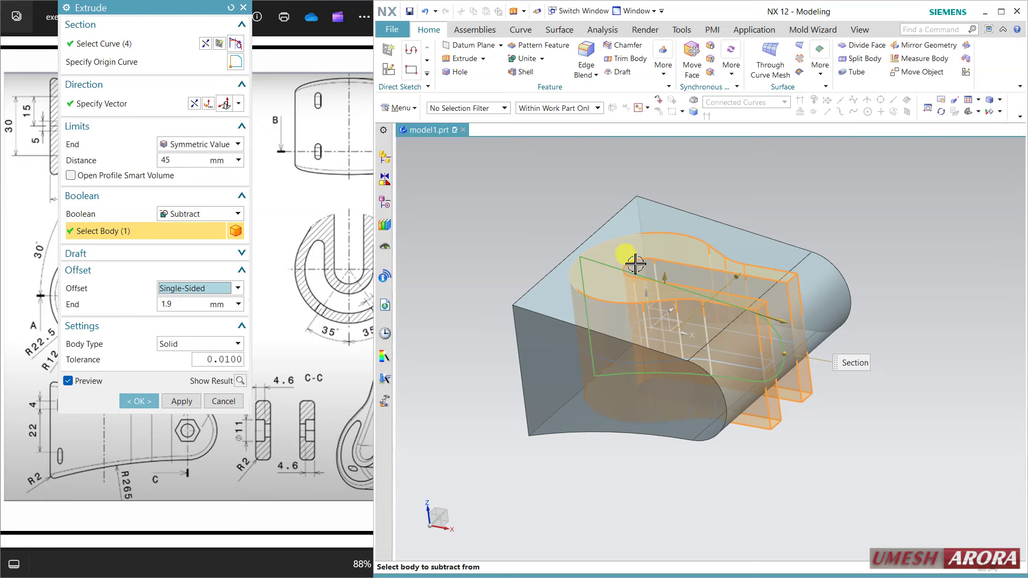
drag(664, 276, 668, 256)
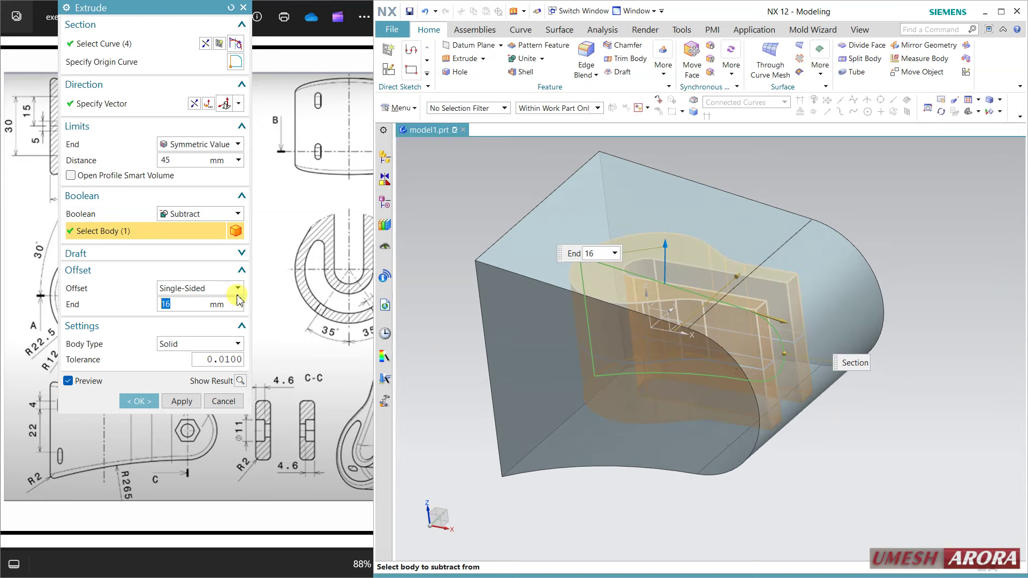
click(192, 289)
click(185, 325)
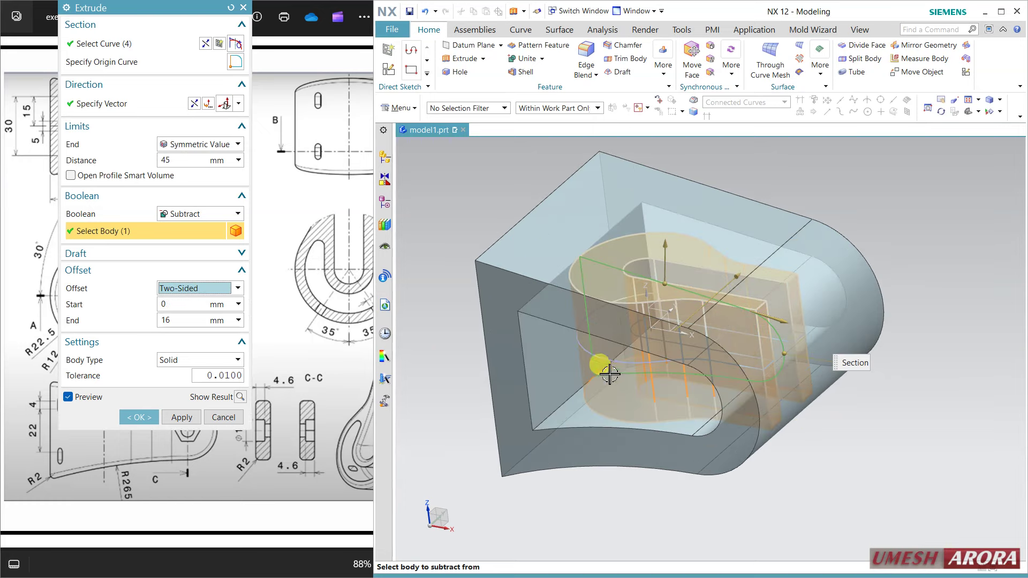
mouse_move(609, 375)
middle_down()
mouse_move(622, 323)
mouse_move(616, 342)
middle_up()
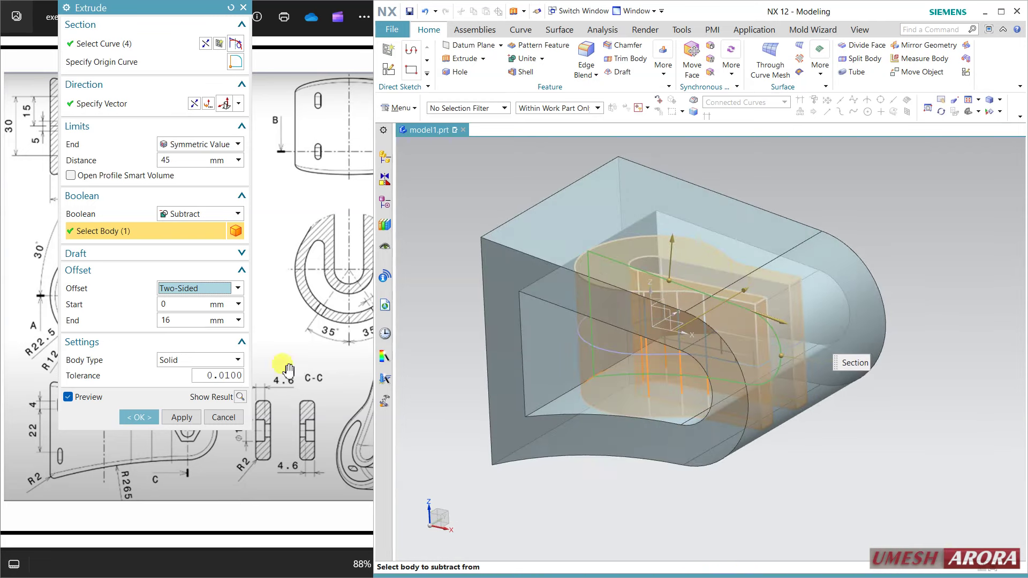
click(139, 414)
mouse_move(665, 477)
middle_down()
mouse_move(689, 452)
mouse_move(699, 455)
mouse_move(686, 451)
middle_up()
key(F8)
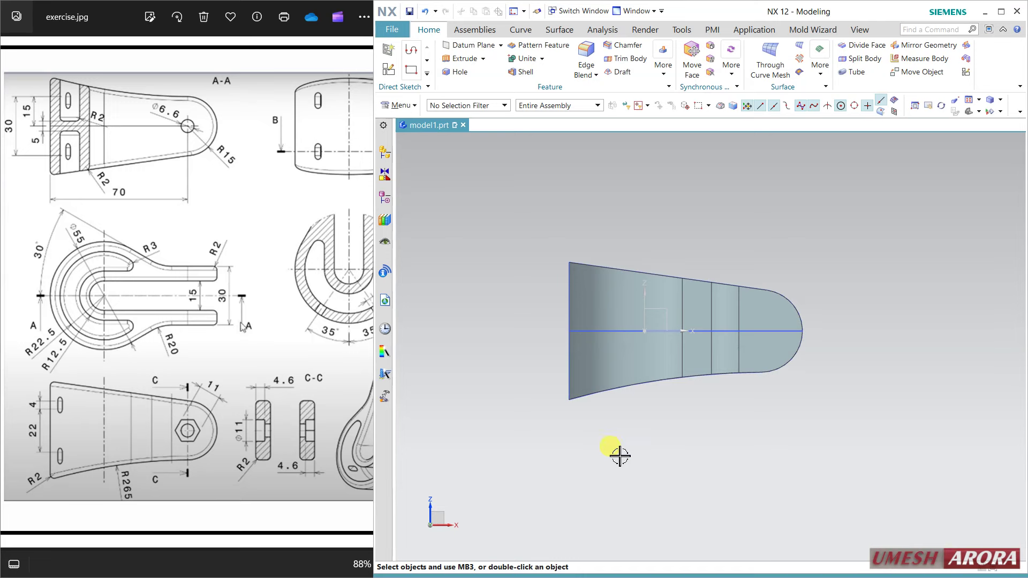
Step: Make Extrude (2) the current feature in the Part Navigator, suppressing the later side trim
mouse_move(675, 465)
middle_down()
mouse_move(684, 339)
mouse_move(668, 339)
mouse_move(673, 319)
middle_up()
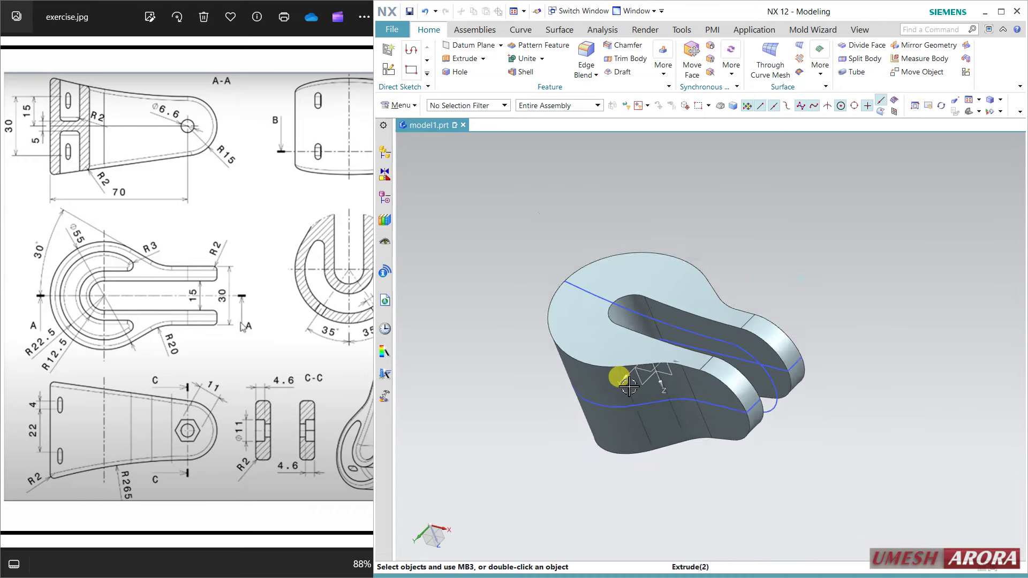
mouse_move(615, 378)
middle_down()
mouse_move(652, 356)
mouse_move(638, 339)
mouse_move(609, 386)
middle_up()
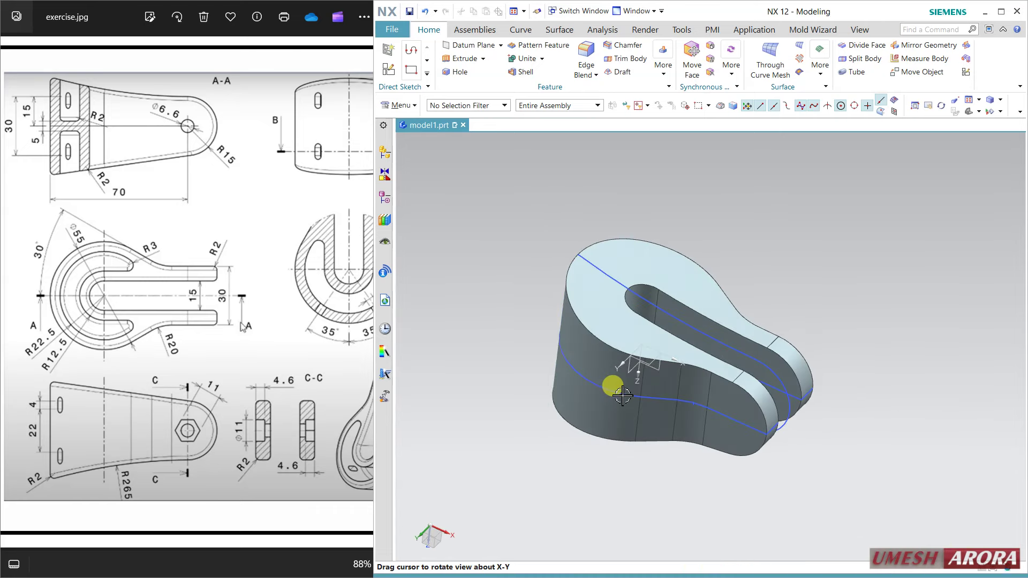
click(392, 200)
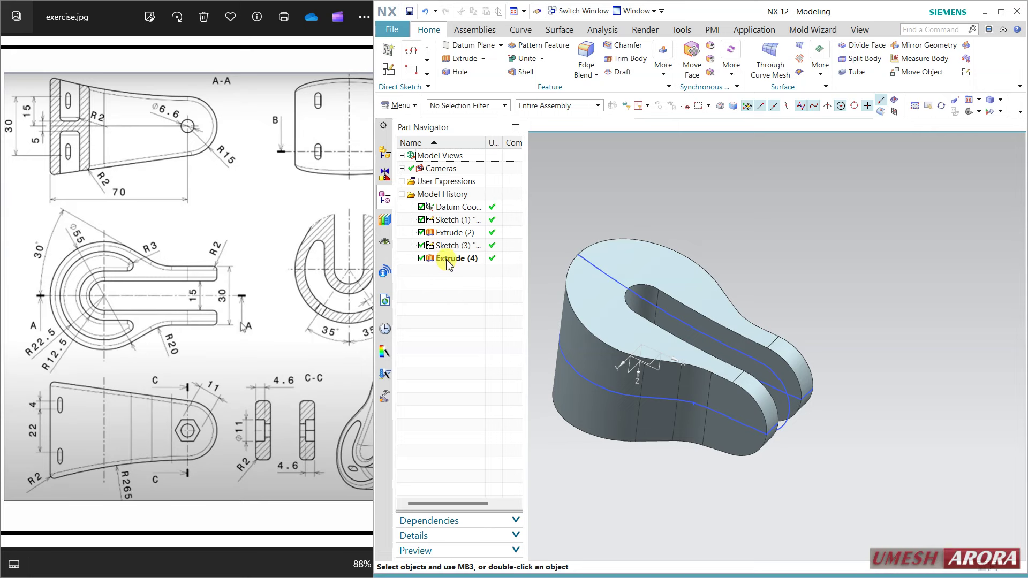
click(453, 235)
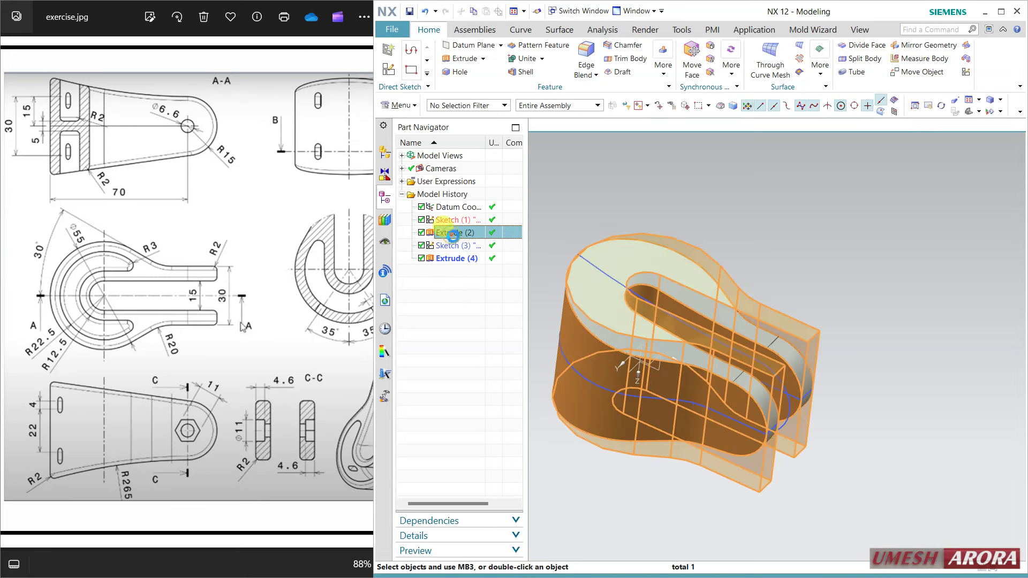
right_click(453, 236)
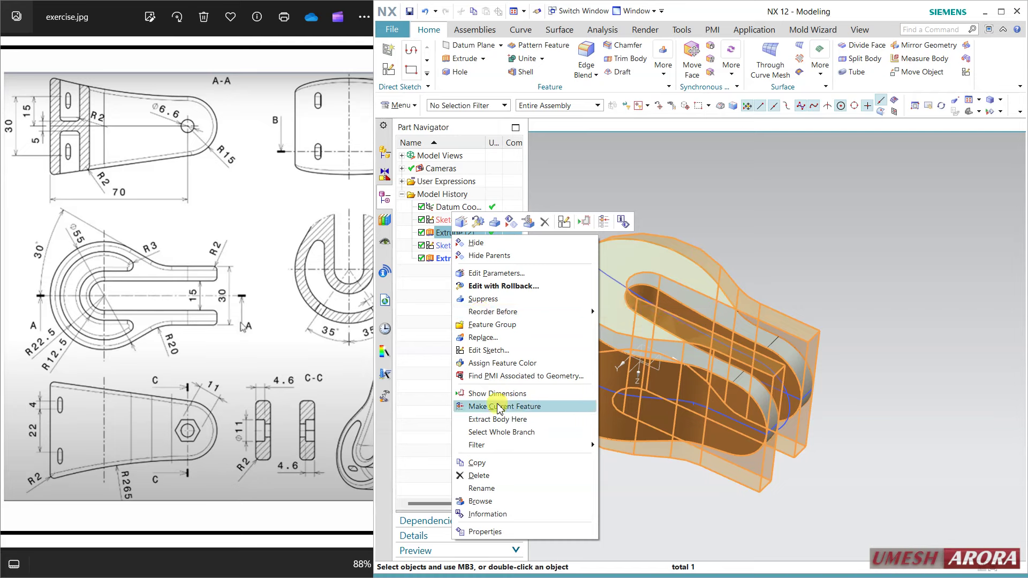
click(498, 409)
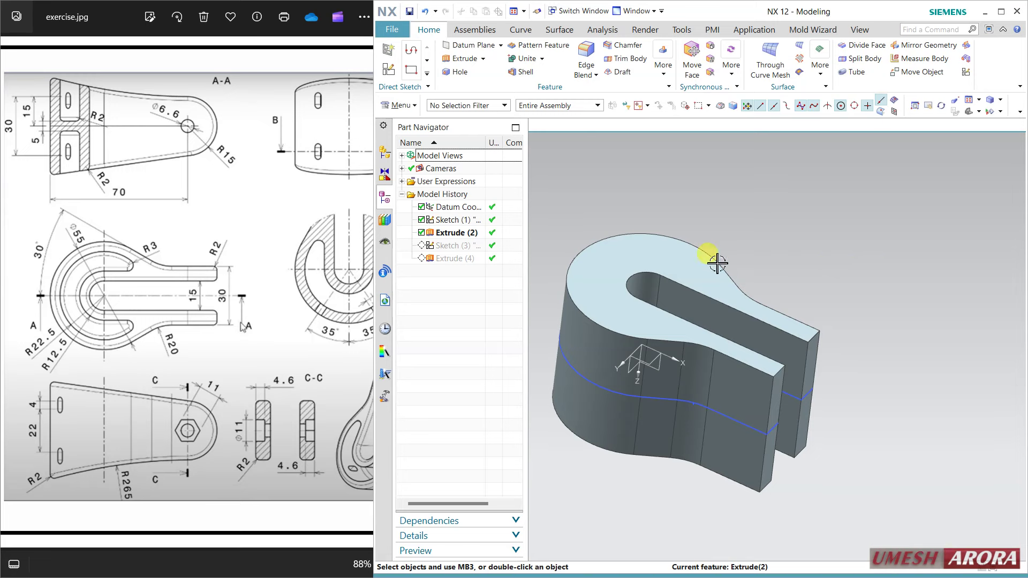
mouse_move(738, 215)
middle_down()
mouse_move(780, 211)
mouse_move(684, 213)
middle_up()
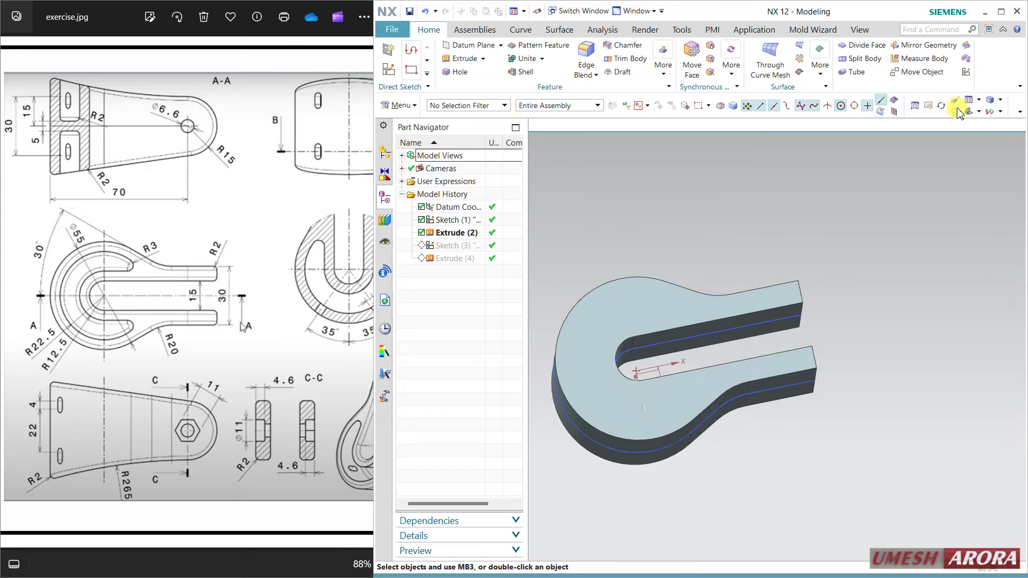
click(979, 111)
Step: Start a sketch on the top face with concentric 45 mm and 25 mm circles at the origin
click(910, 147)
click(388, 68)
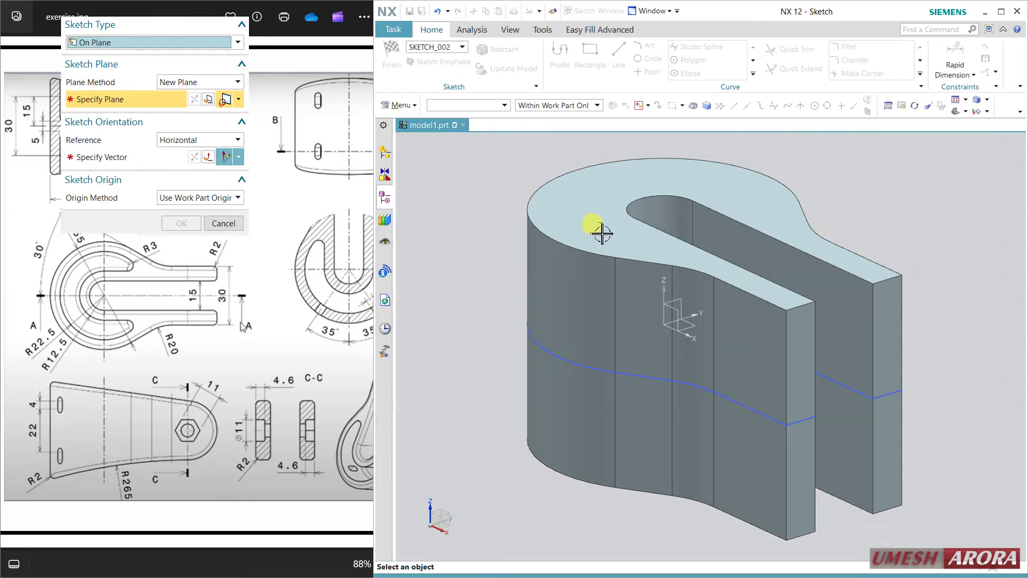
click(632, 248)
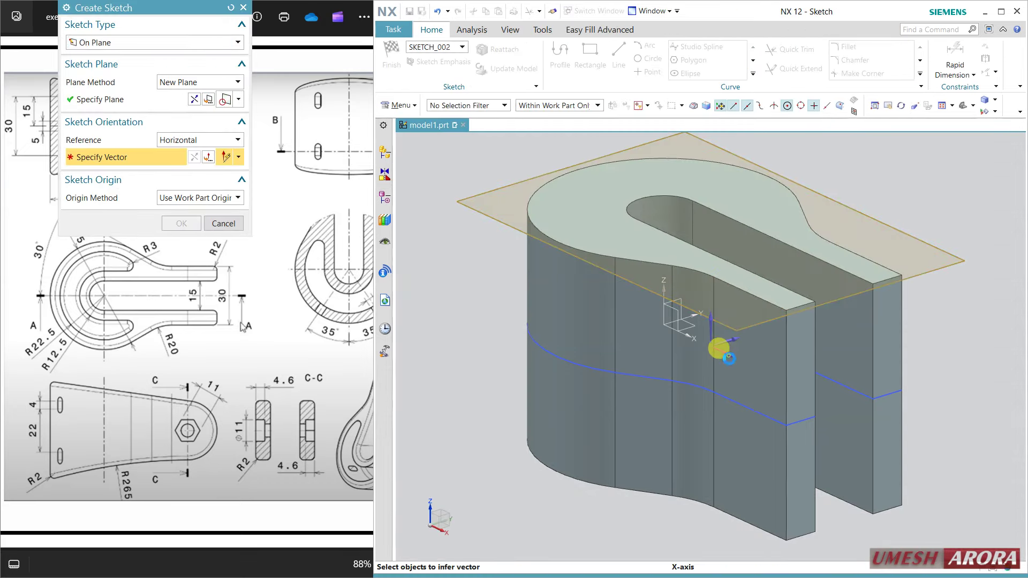
click(729, 358)
middle_click(663, 394)
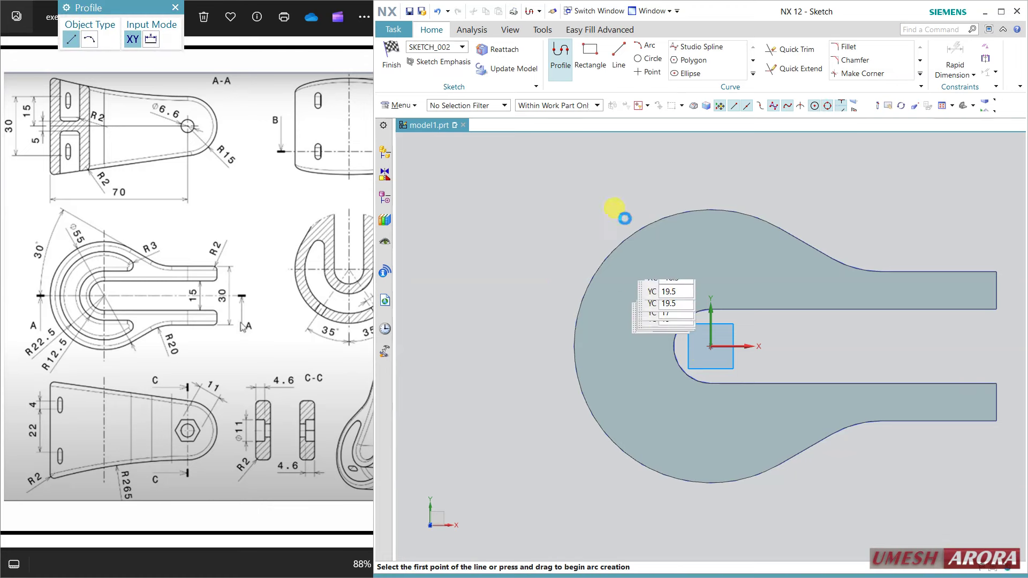
click(649, 59)
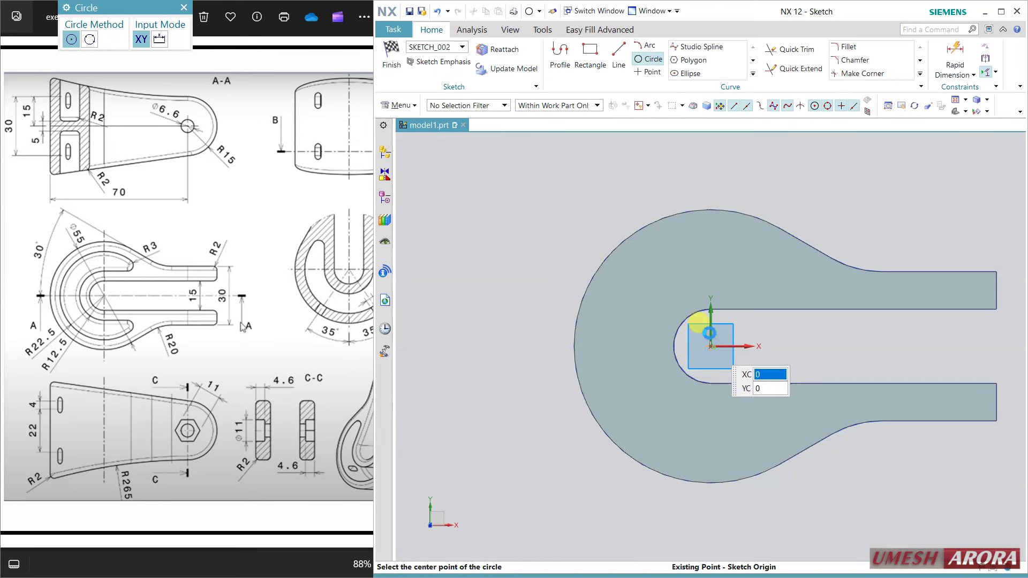
click(709, 333)
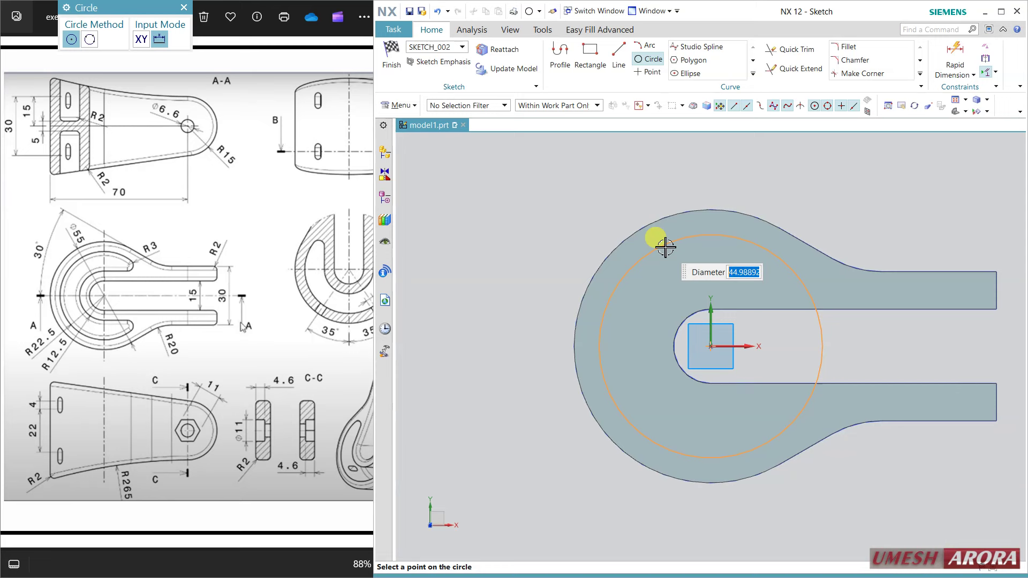
text(25)
key(Return)
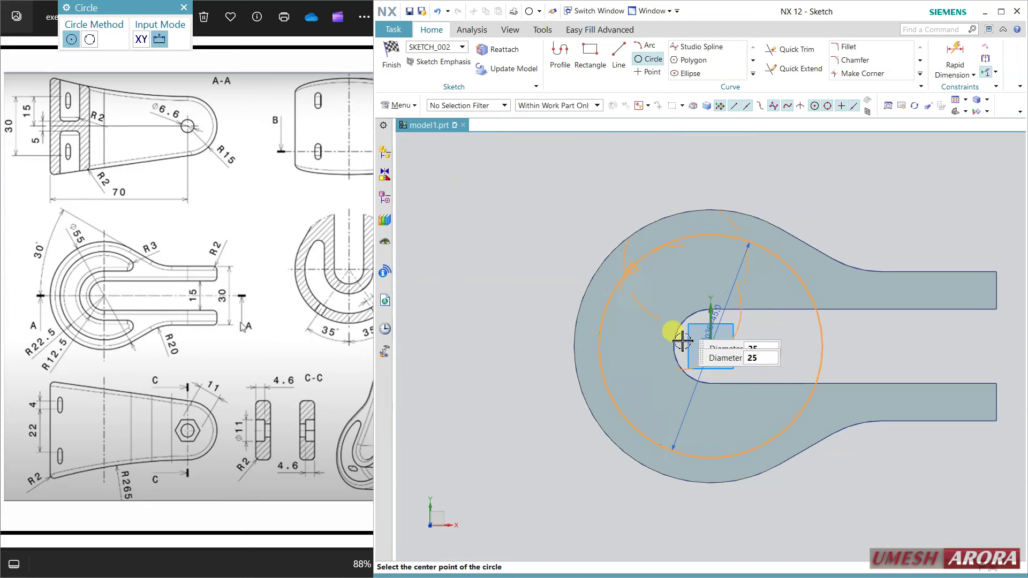
click(714, 347)
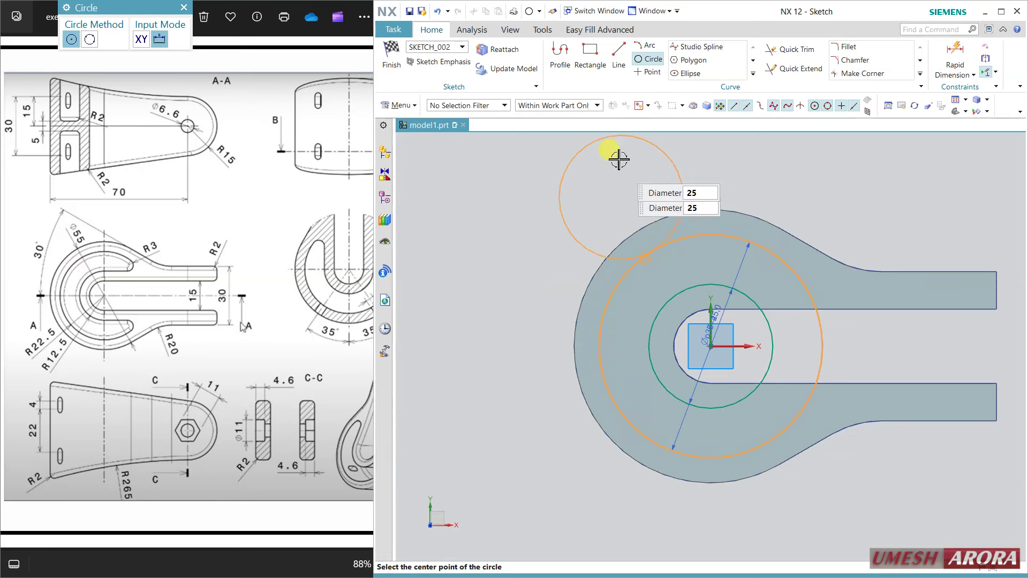
Step: Draw horizontal lines right from the inner circle's top and bottom quadrants past the outer circle
click(618, 58)
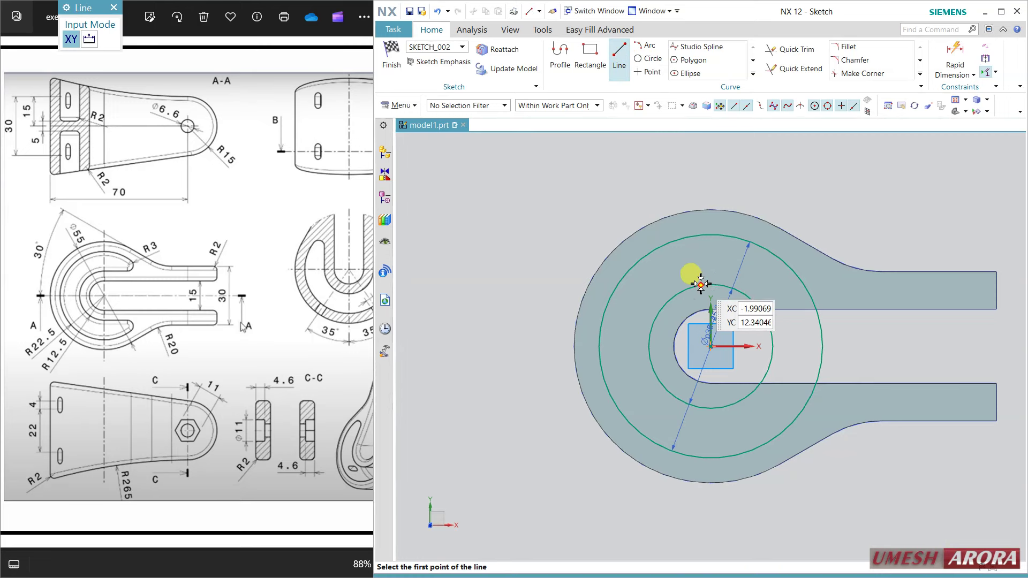
click(710, 284)
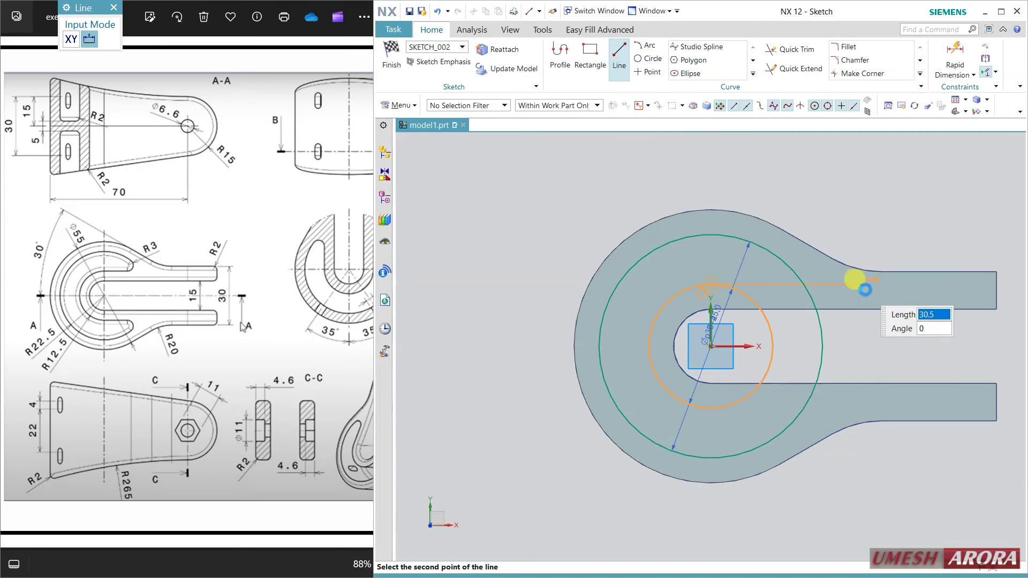
click(861, 285)
click(712, 408)
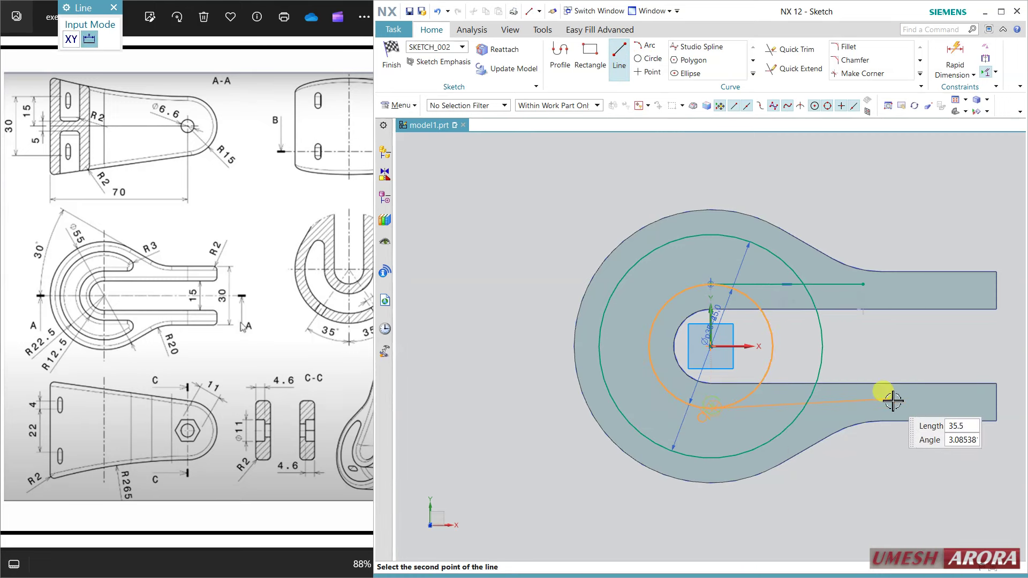
click(887, 402)
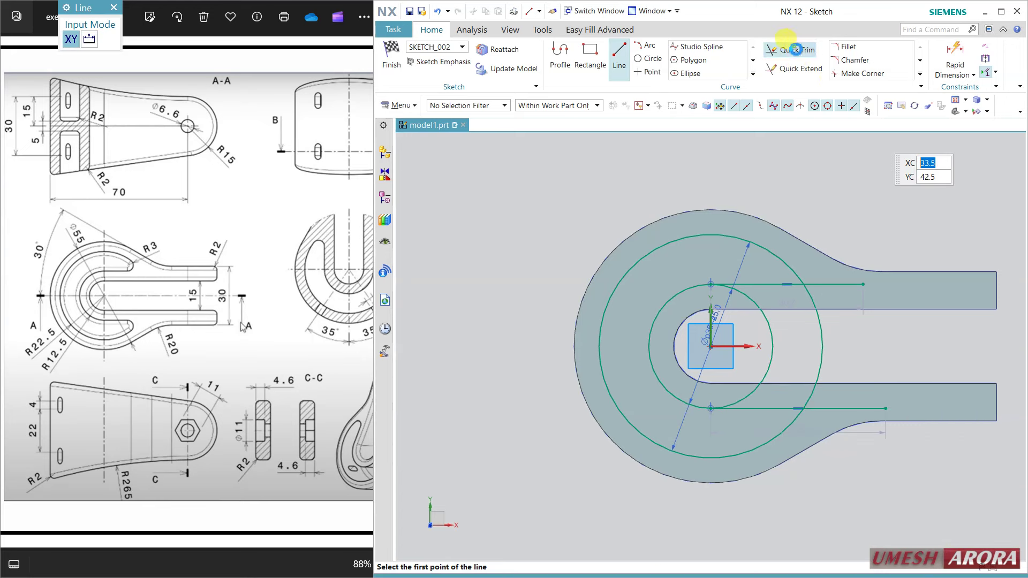
click(791, 49)
Step: Trim away both circles' right arcs and the lower line's overhang
click(772, 342)
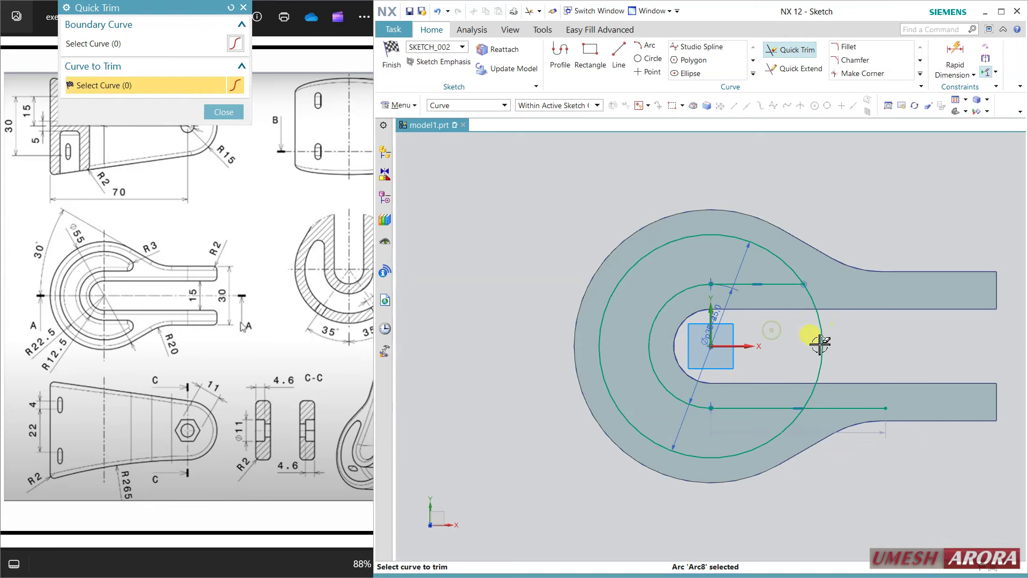
click(822, 349)
click(827, 408)
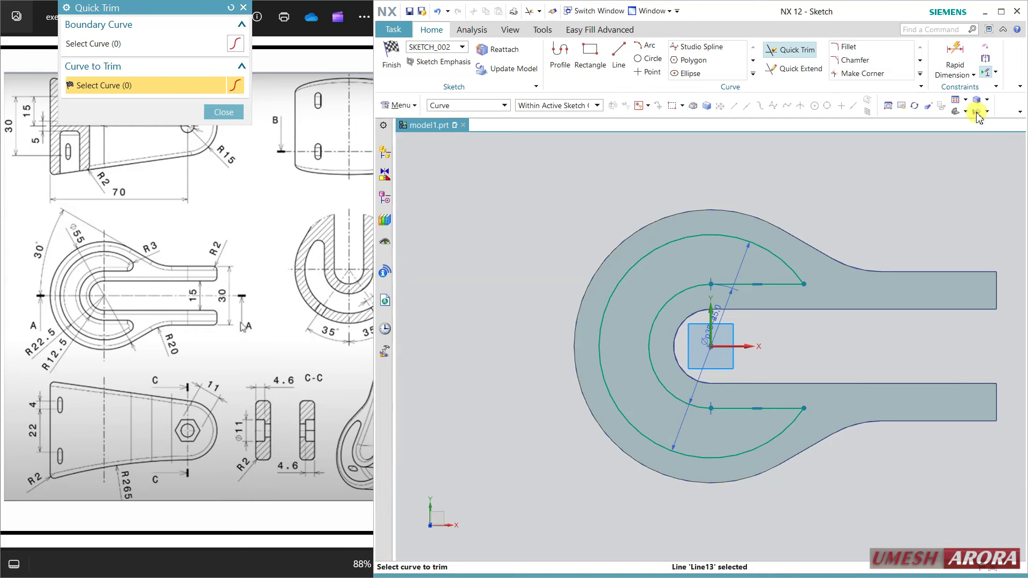
Step: Round the two arc-to-line corners with R3 fillets and finish the sketch
click(848, 47)
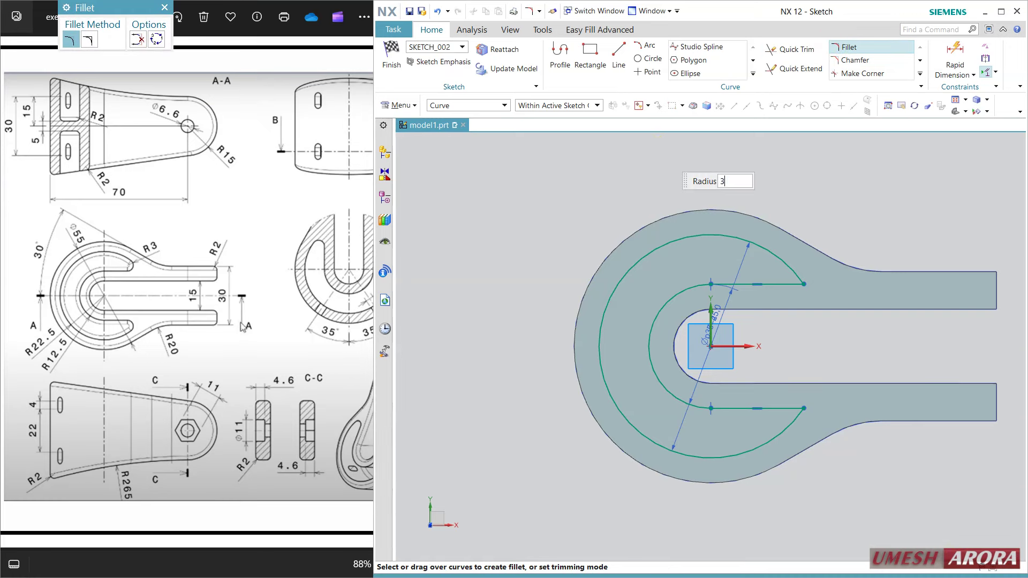
click(780, 259)
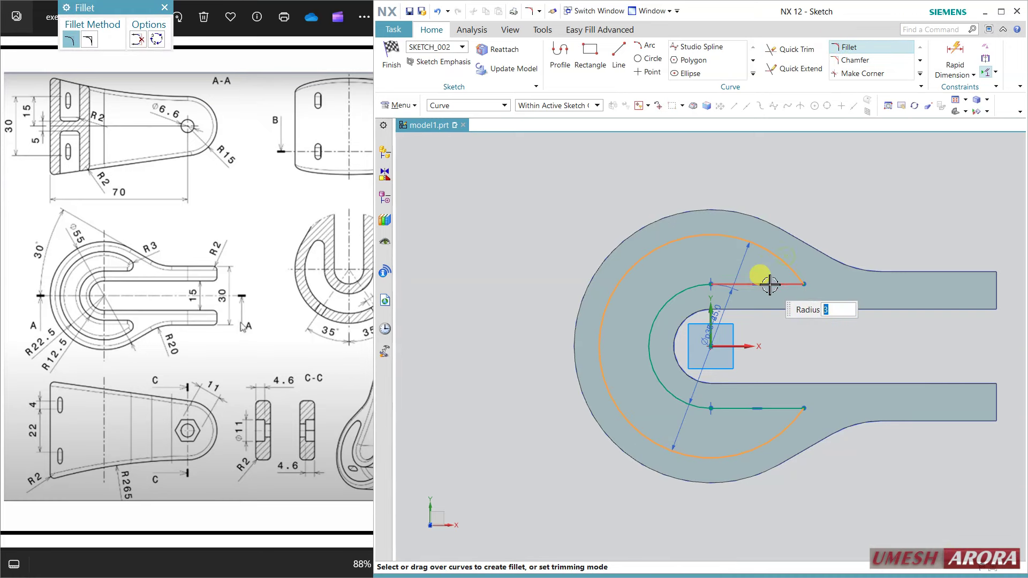
click(759, 276)
click(757, 411)
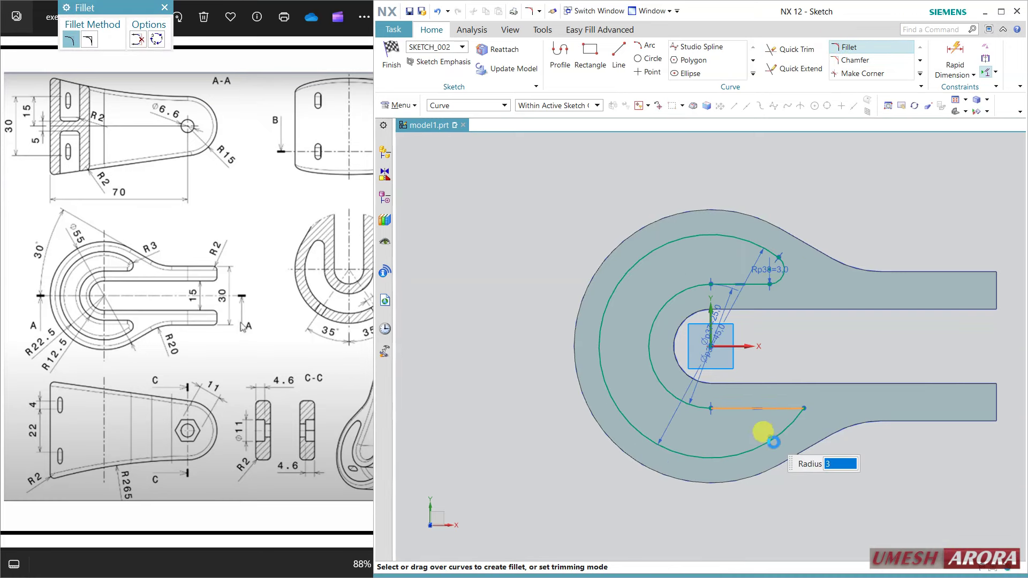
click(771, 434)
key(Escape)
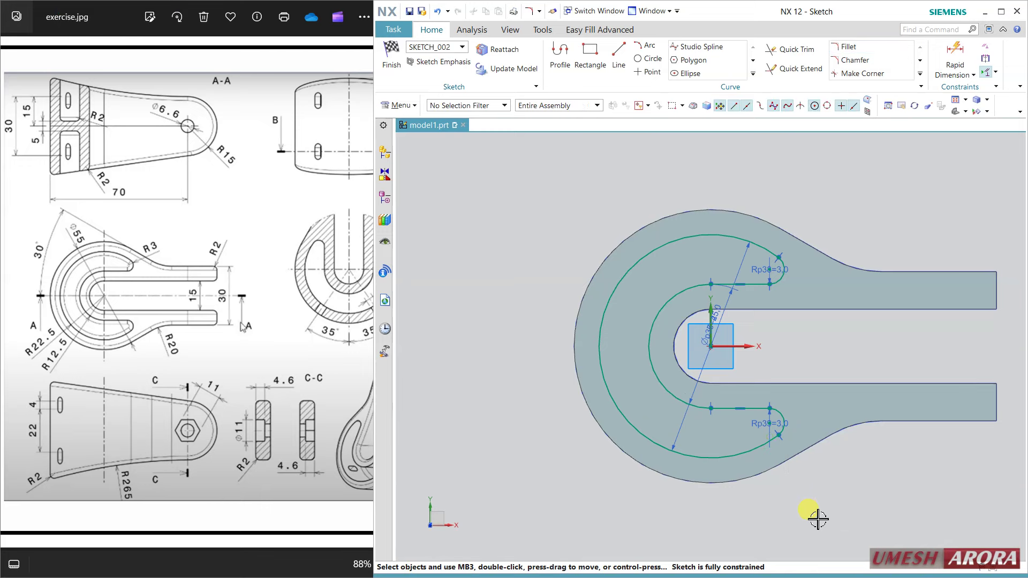
click(391, 61)
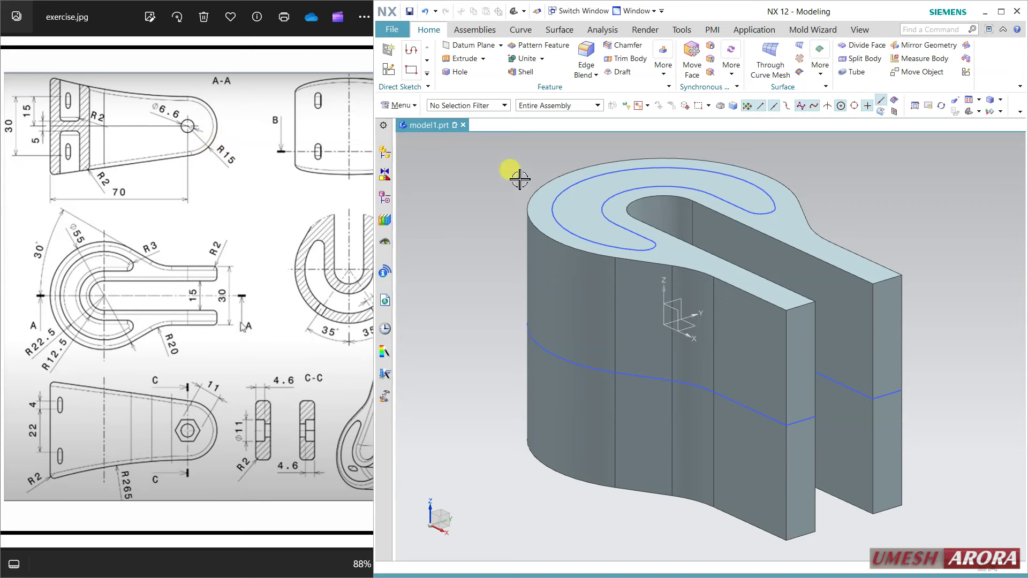
Step: Extrude the C-shaped slot sketch downward 22.5 mm as a subtract cut
click(460, 47)
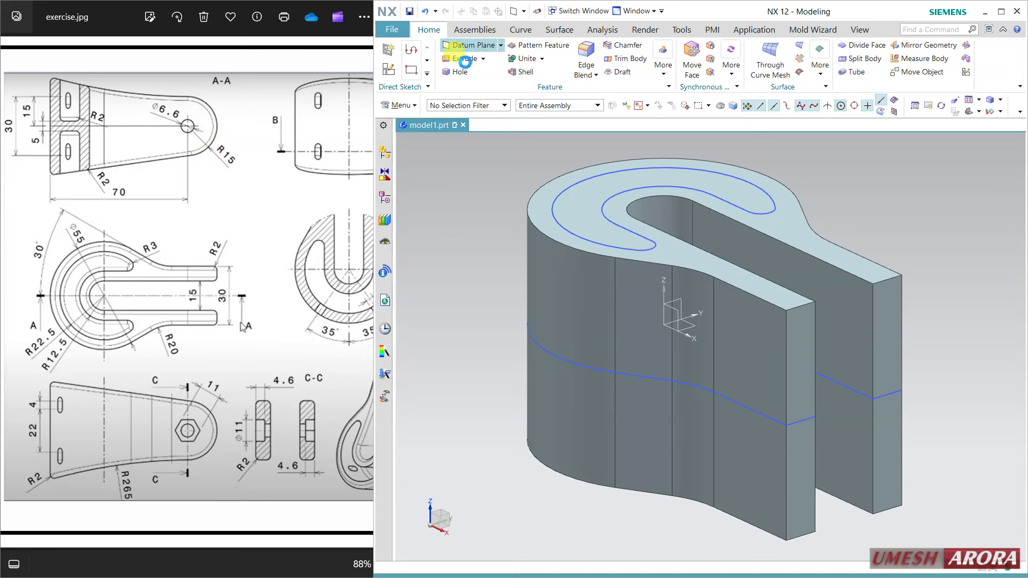
click(242, 6)
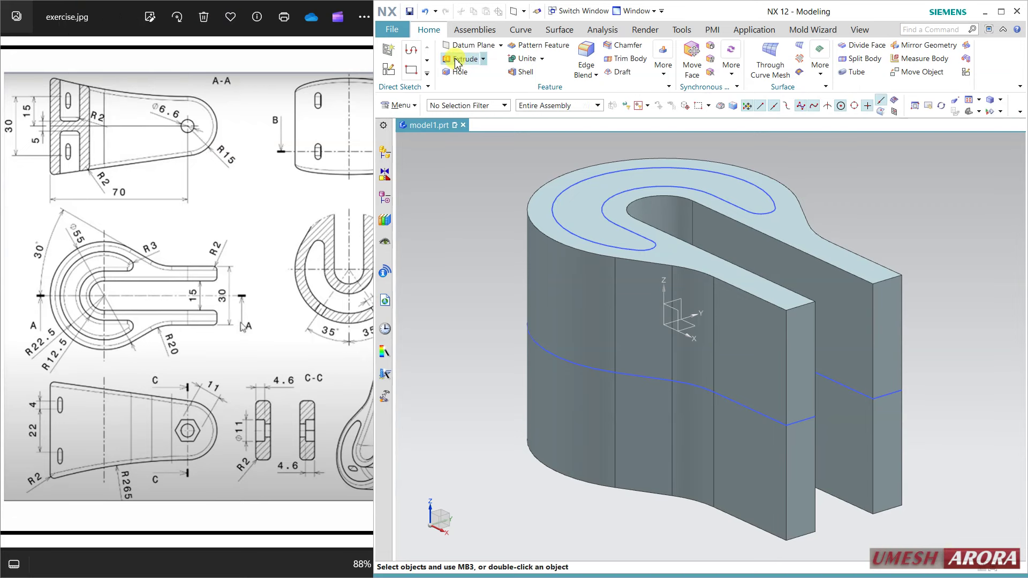
click(588, 186)
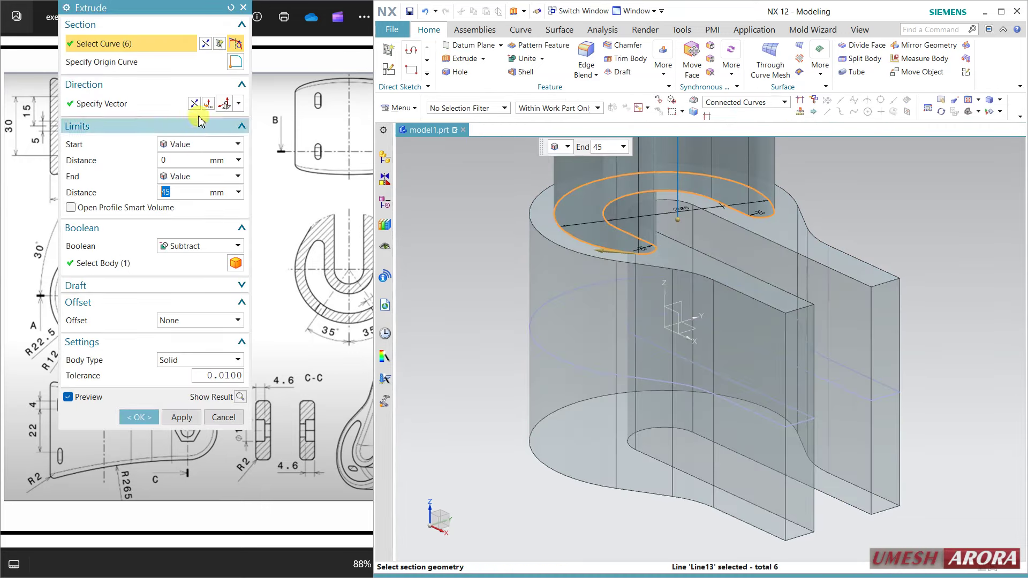
click(199, 106)
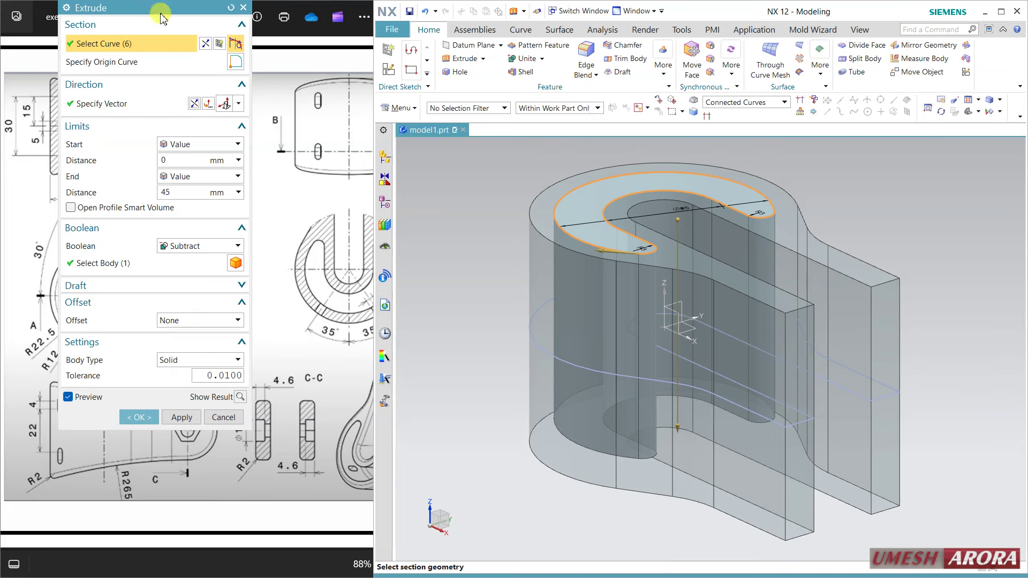
mouse_move(162, 18)
mouse_down()
mouse_move(397, 80)
mouse_move(389, 52)
mouse_up()
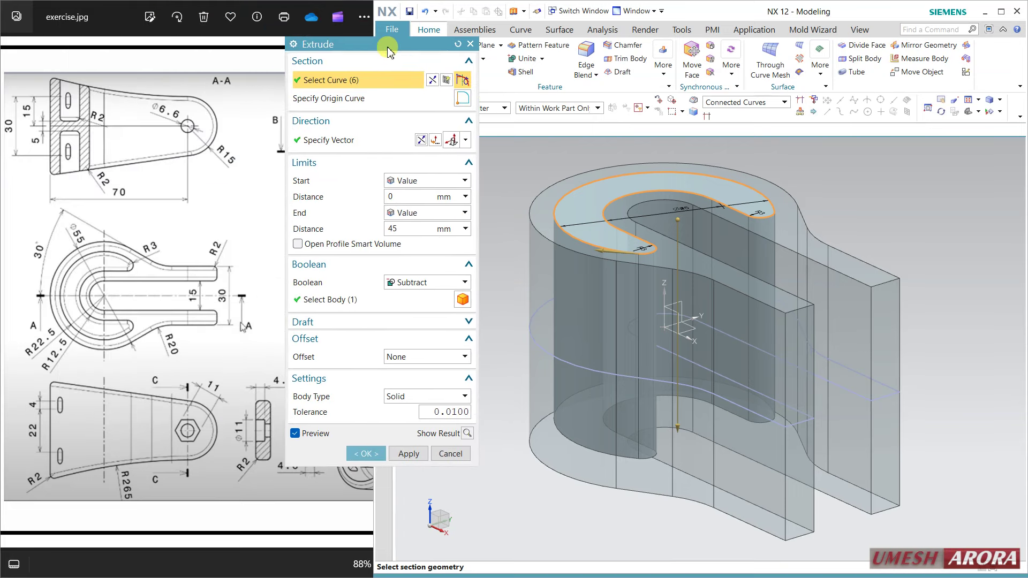
click(414, 226)
text(22.5)
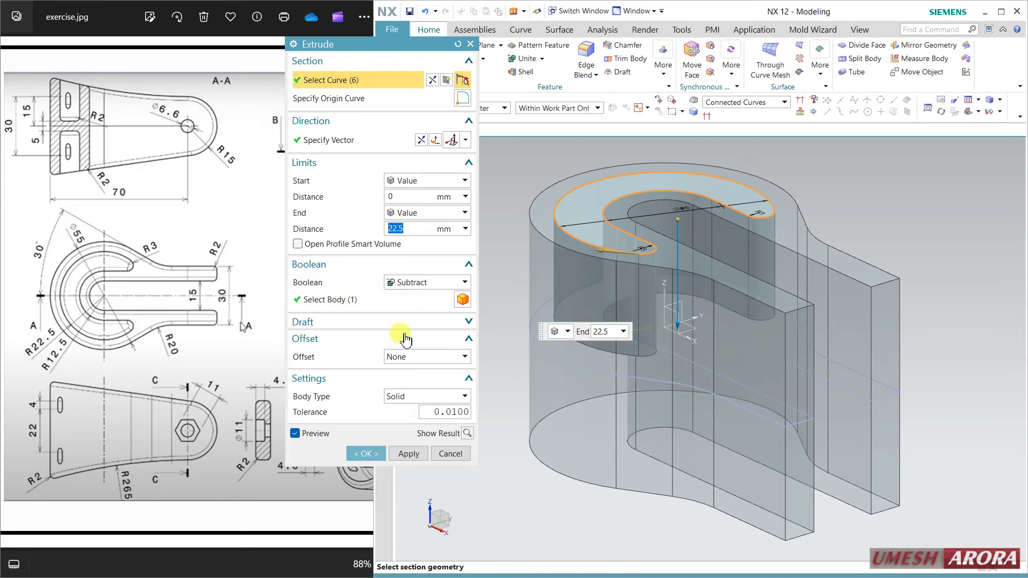
click(377, 454)
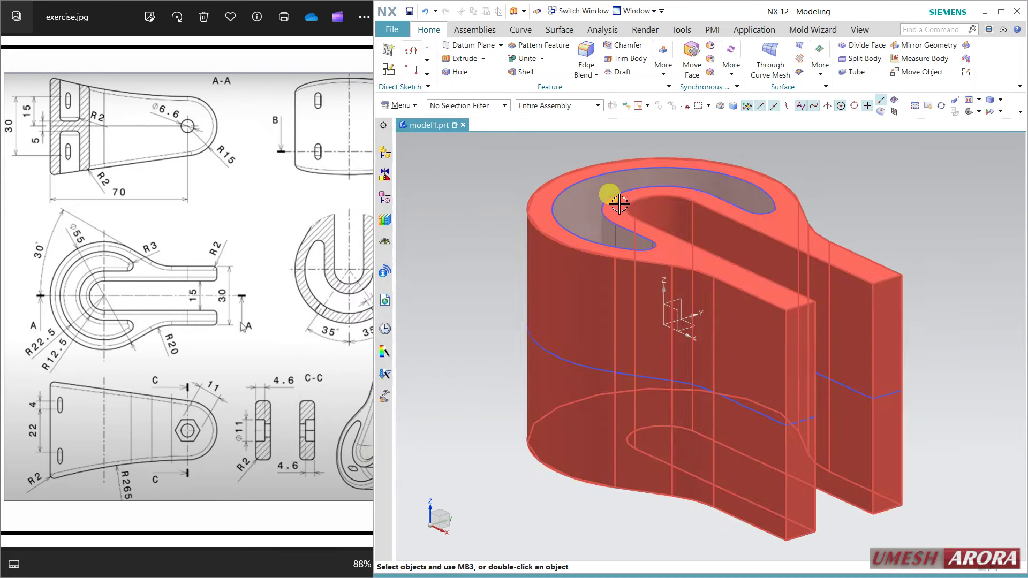
Step: Mirror the Extrude (4) slot cut about the datum XY plane
click(656, 173)
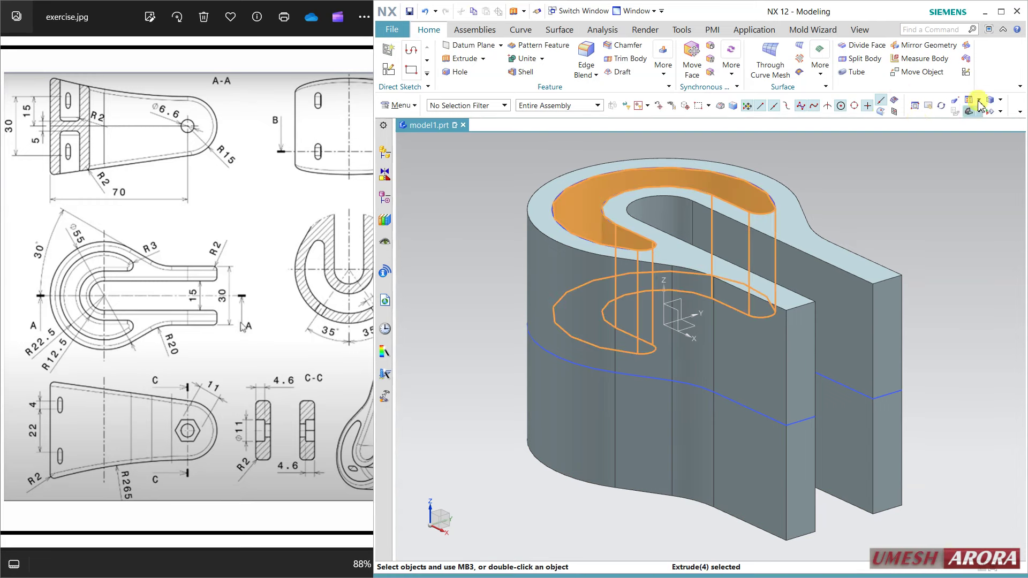
click(968, 45)
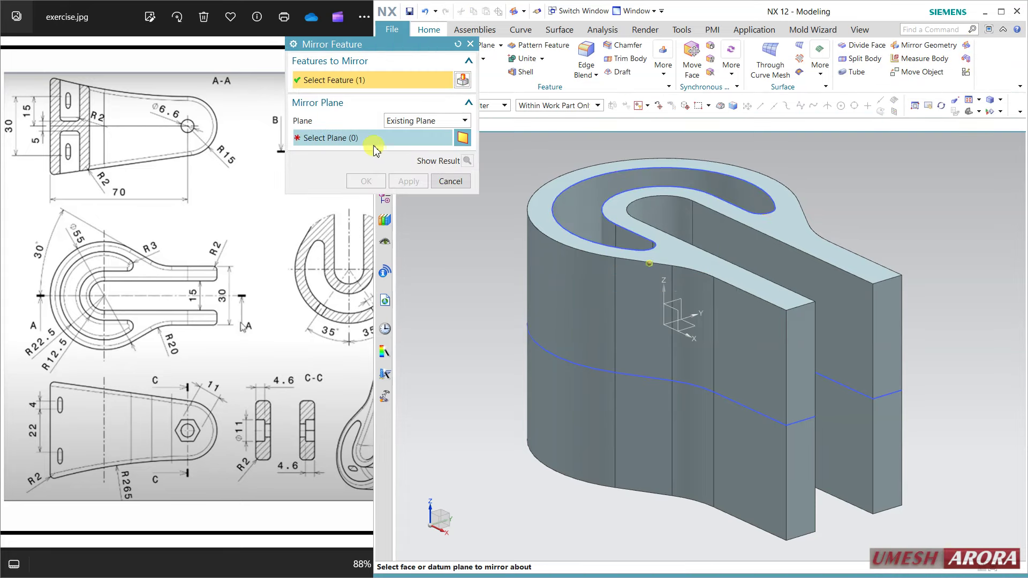
click(688, 323)
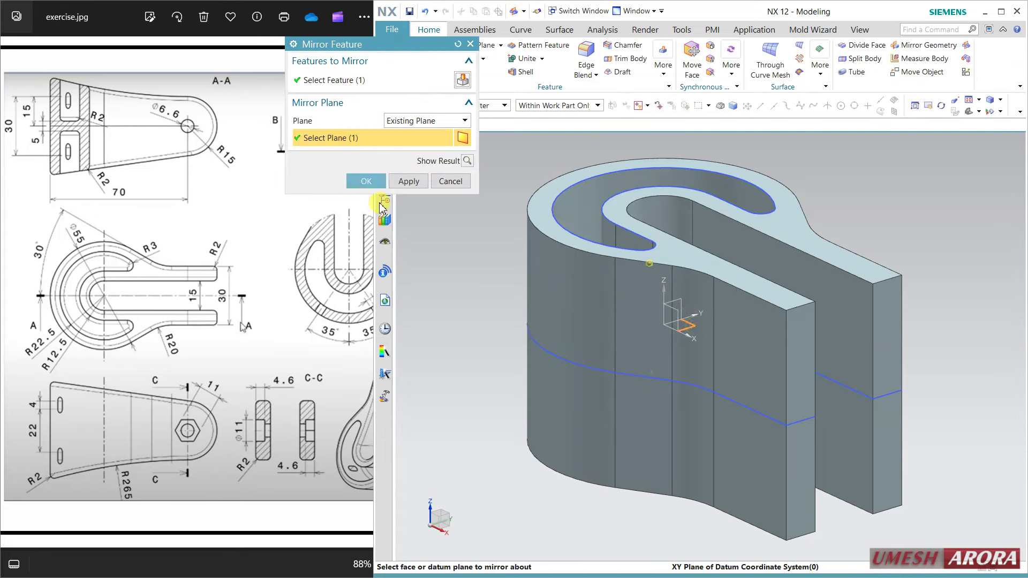
click(369, 183)
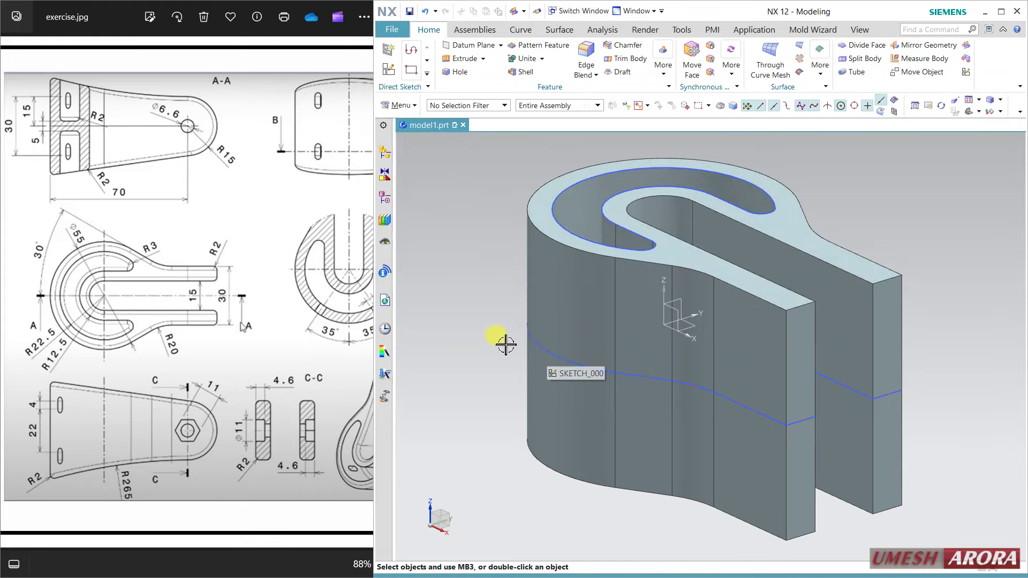
Step: Return to shaded display and make Extrude (9) the current feature again
right_drag(478, 311, 493, 328)
middle_drag(502, 371, 542, 349)
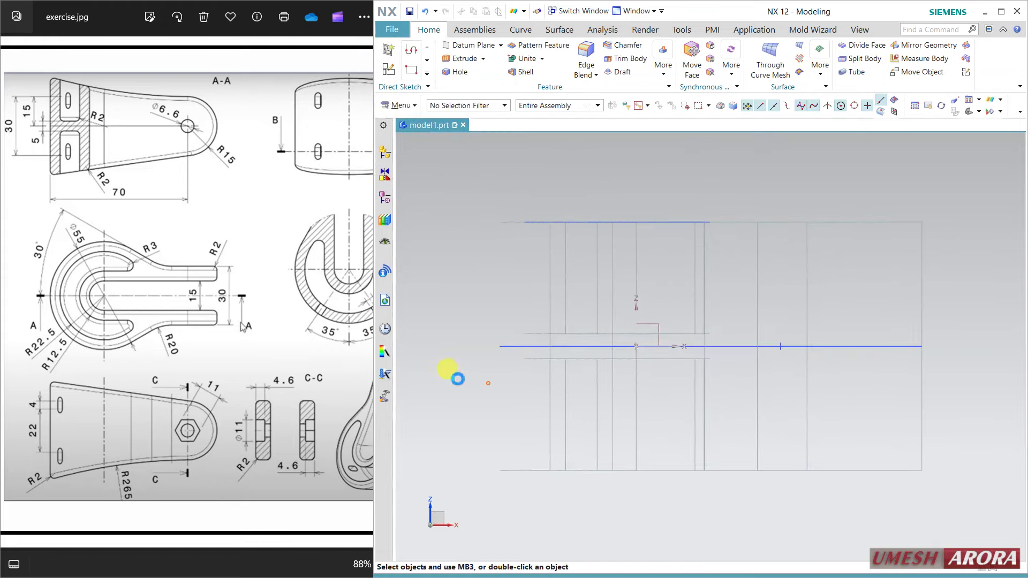
right_drag(482, 304, 483, 279)
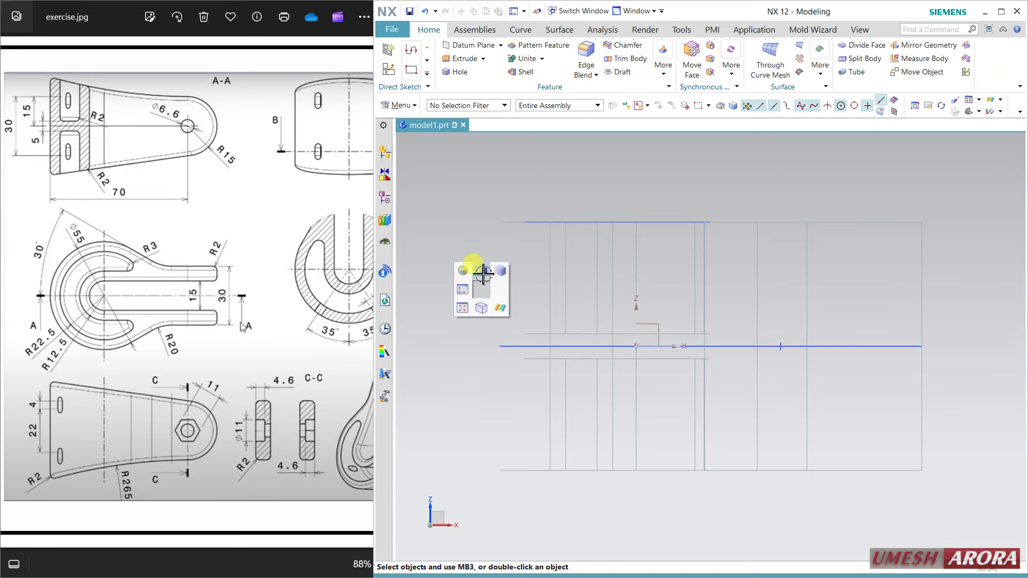
click(483, 280)
mouse_move(544, 246)
middle_down()
mouse_move(626, 241)
mouse_move(534, 213)
middle_up()
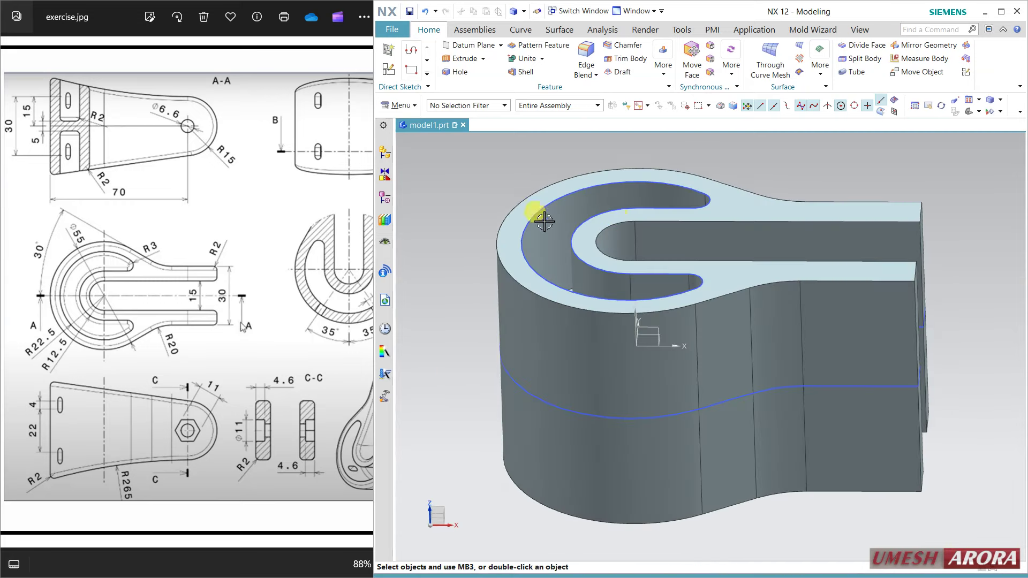
click(383, 198)
right_click(459, 302)
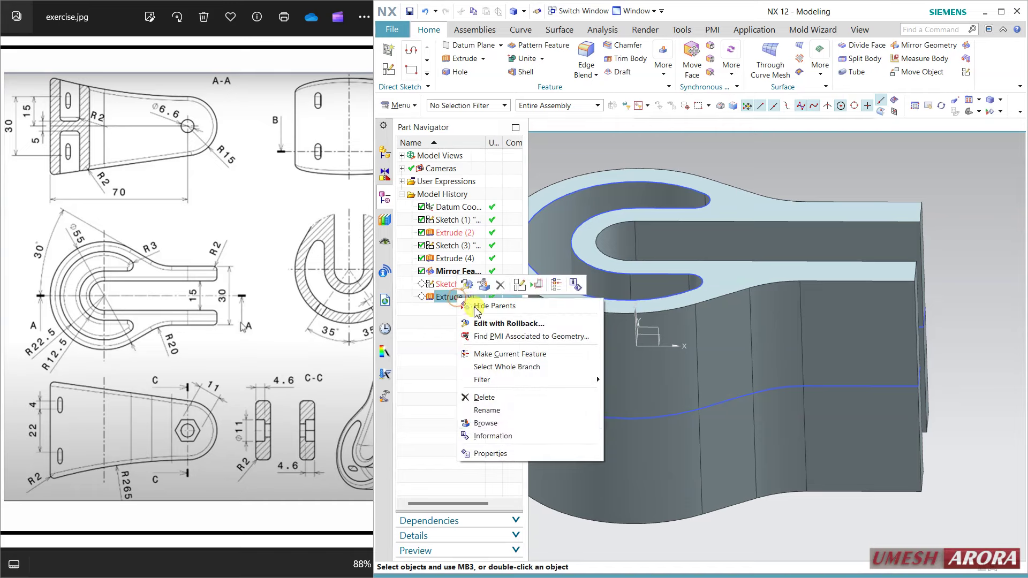
click(500, 354)
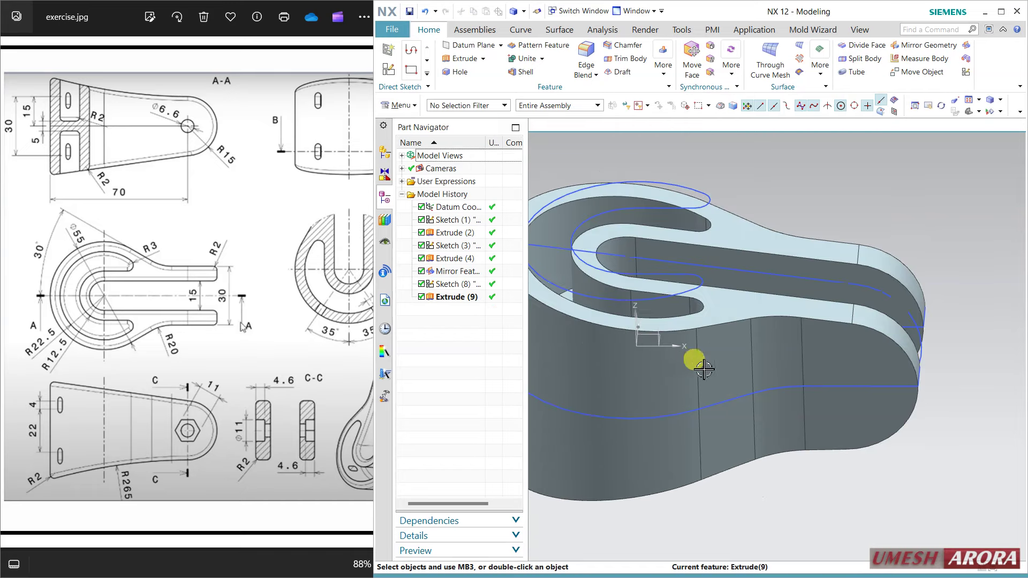
Step: Orbit the model to inspect the forked clevis slots from several angles
middle_drag(798, 390, 849, 275)
mouse_move(788, 467)
middle_down()
mouse_move(796, 420)
mouse_move(789, 449)
mouse_move(787, 440)
middle_up()
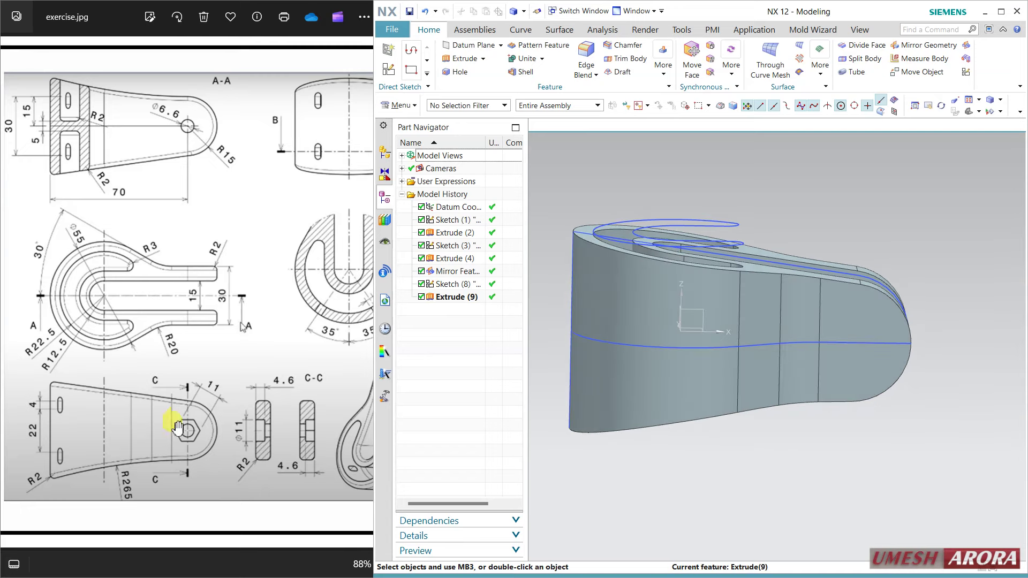
middle_drag(730, 427, 769, 440)
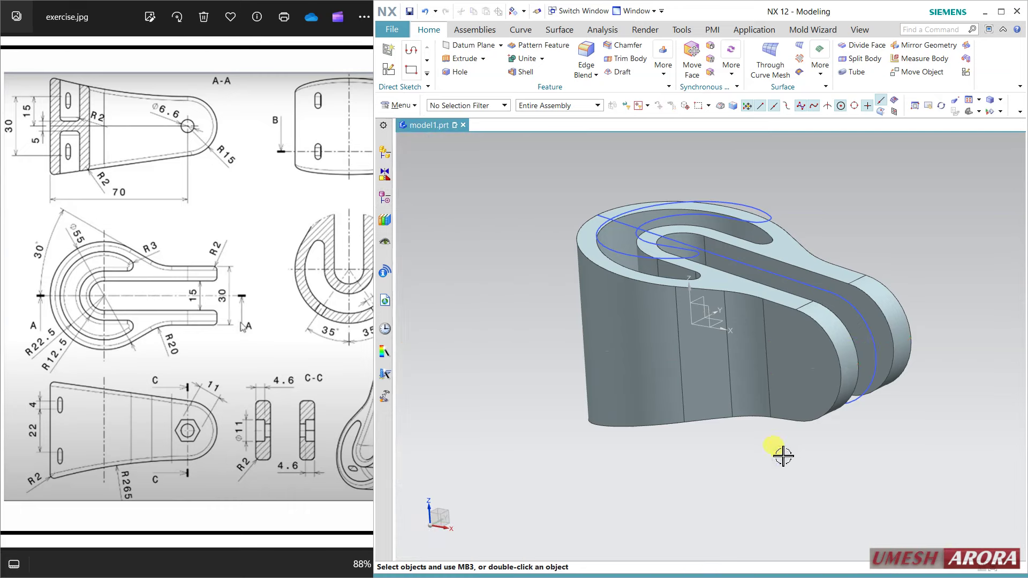
mouse_move(783, 456)
middle_down()
mouse_move(700, 471)
mouse_move(769, 471)
mouse_move(780, 455)
mouse_move(833, 448)
mouse_move(819, 452)
middle_up()
mouse_move(789, 486)
middle_down()
mouse_move(812, 347)
mouse_move(805, 328)
mouse_move(813, 342)
mouse_move(810, 333)
mouse_move(808, 344)
mouse_move(794, 340)
middle_up()
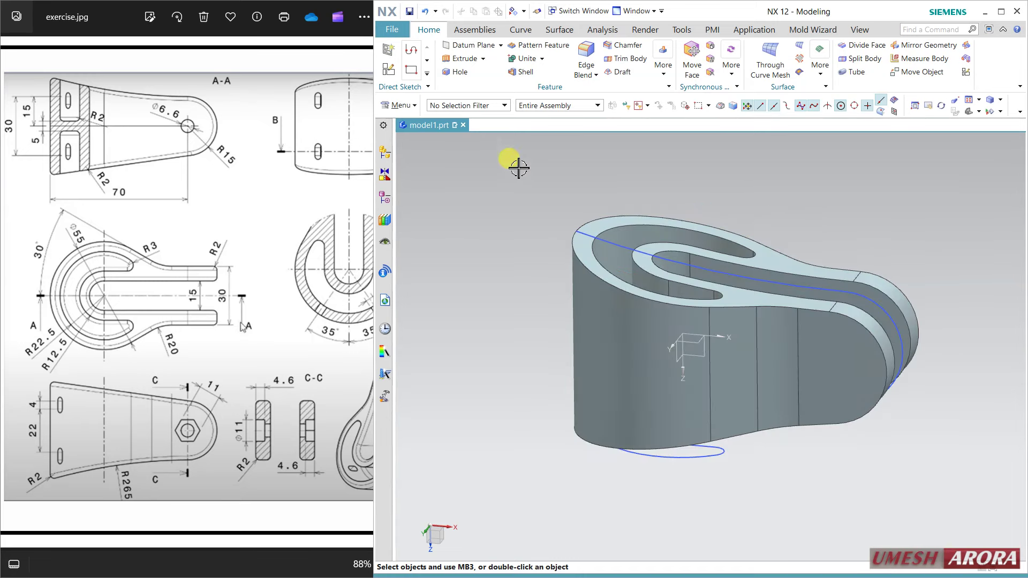
Step: Place a general counterbored hole at the rounded end's arc centre
click(465, 74)
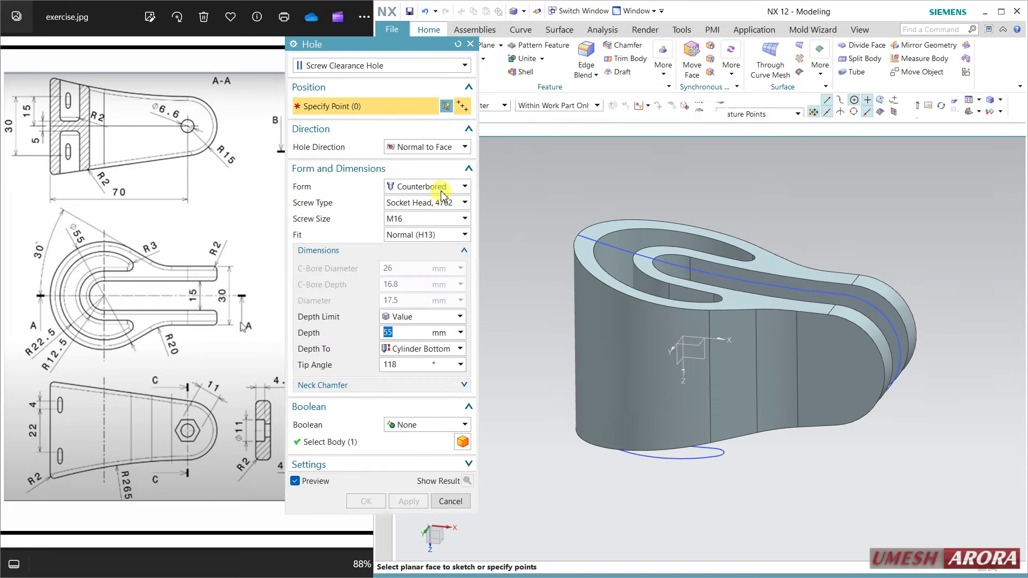
click(440, 204)
click(432, 220)
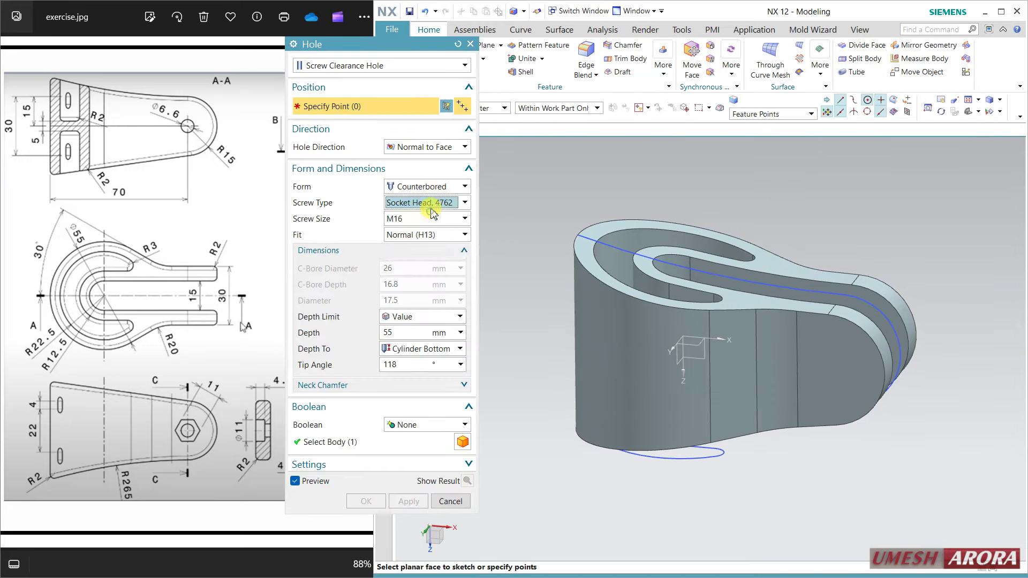
click(433, 208)
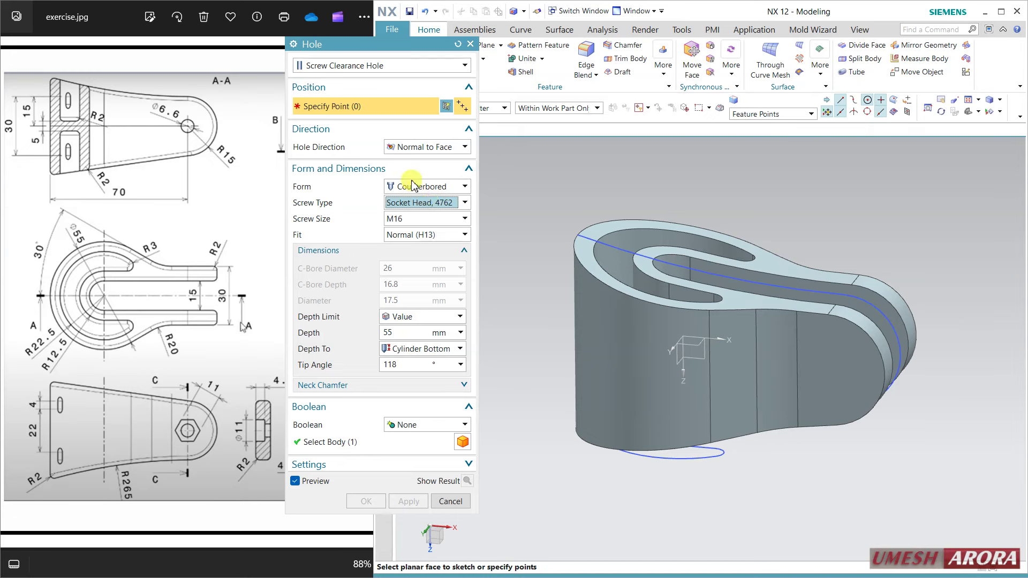
click(337, 64)
click(318, 77)
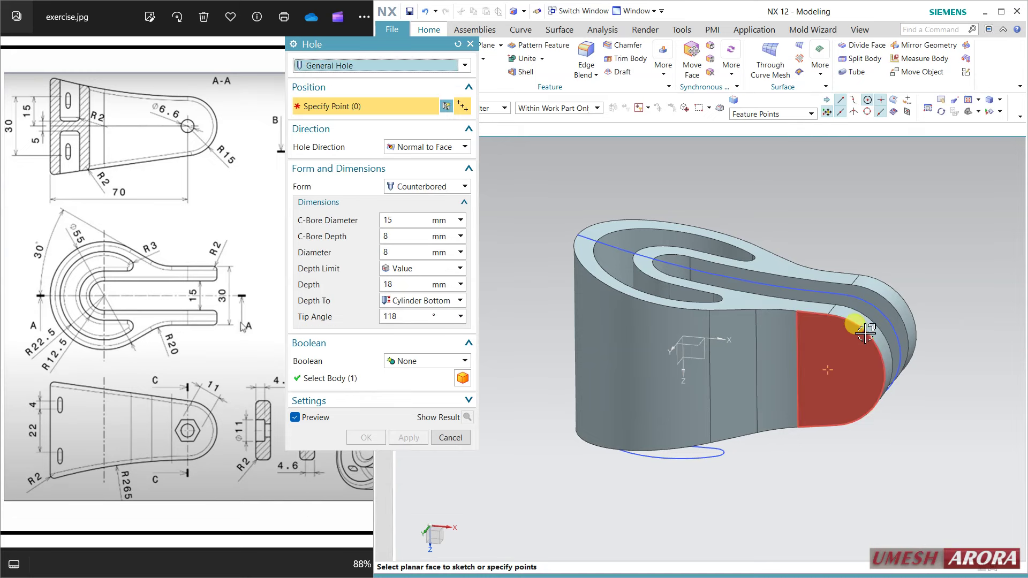
click(851, 399)
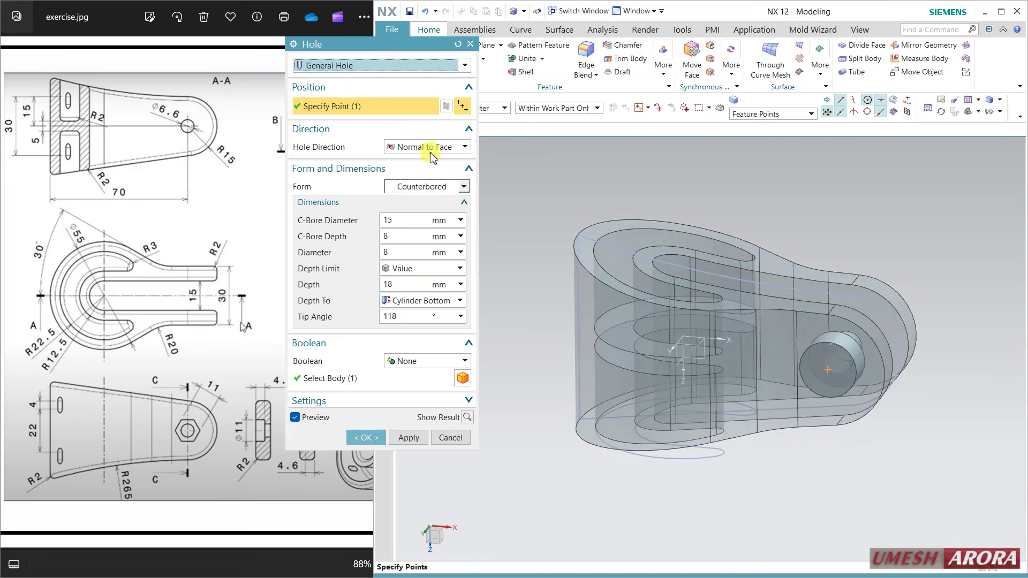
drag(383, 44, 460, 33)
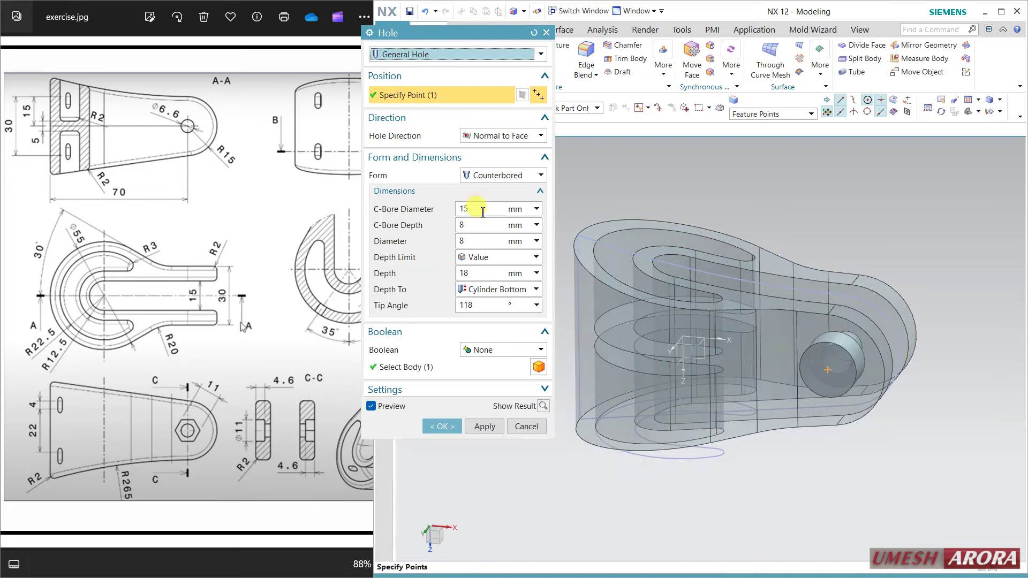
Step: Set counterbore 11 mm × 4 mm, hole 6.6 mm, depth 35, subtracting from the body
double_click(482, 210)
text(11)
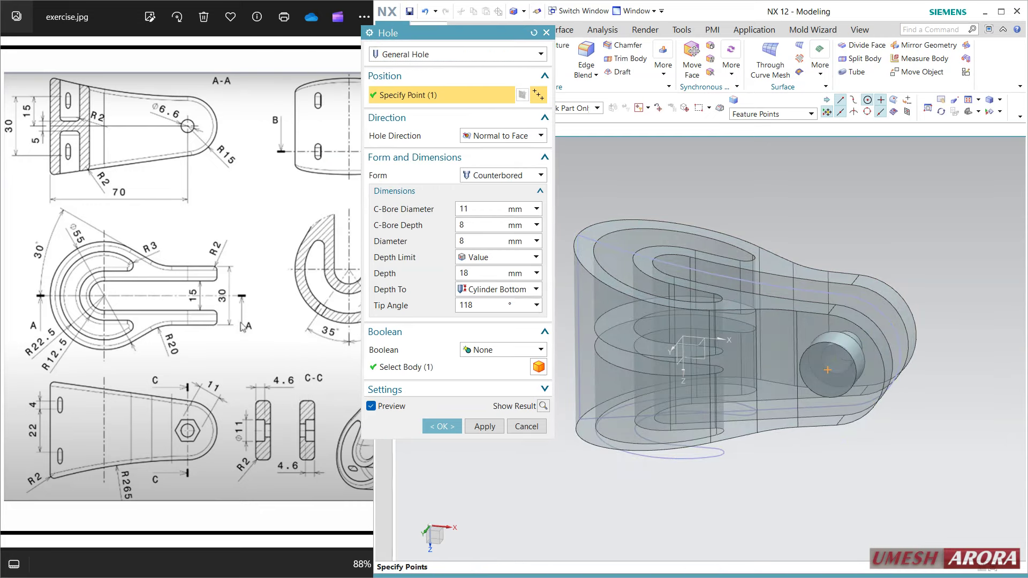
click(502, 224)
text(4)
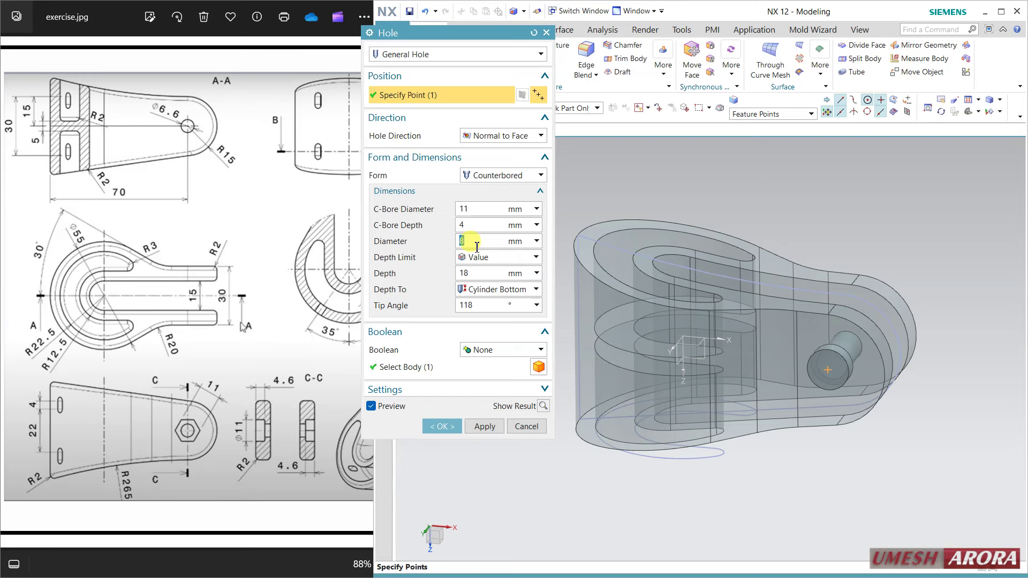
text(5)
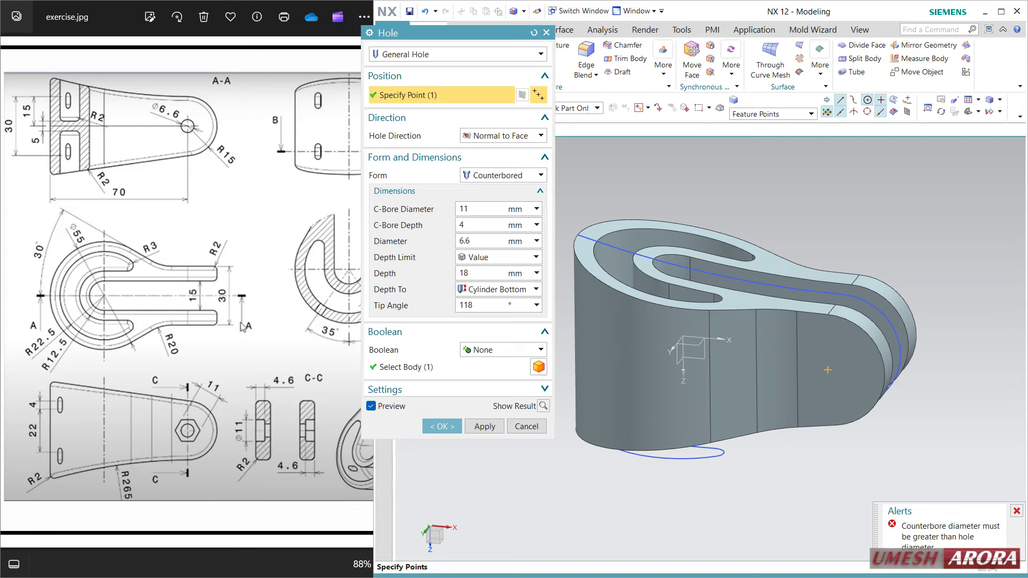
click(486, 275)
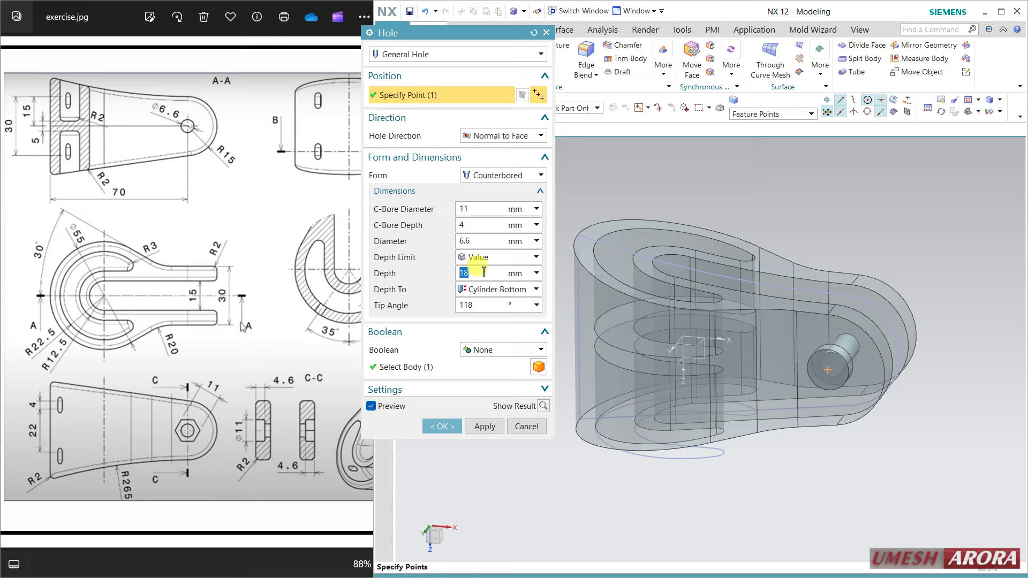
text(35)
double_click(479, 271)
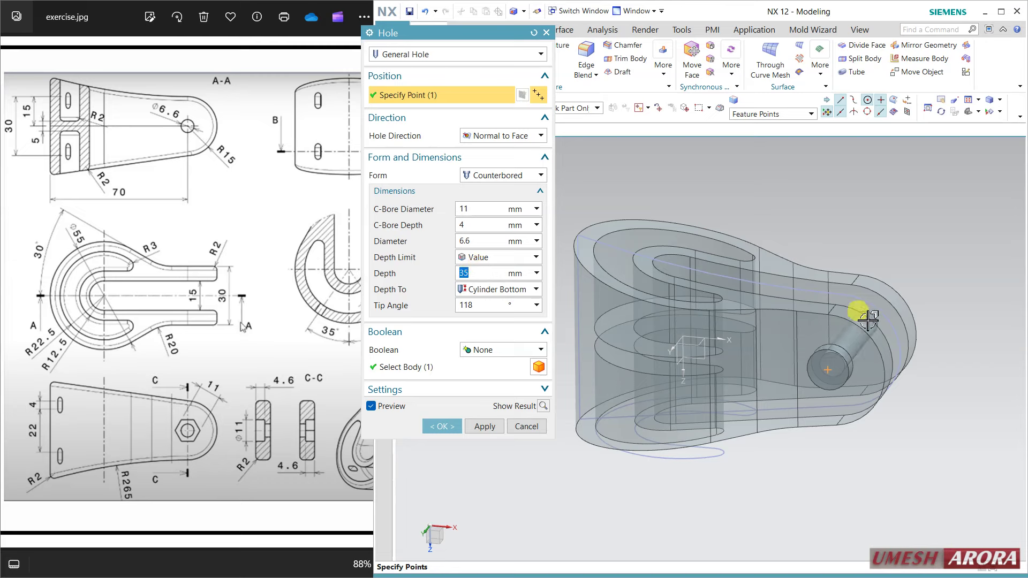
middle_drag(792, 294, 640, 357)
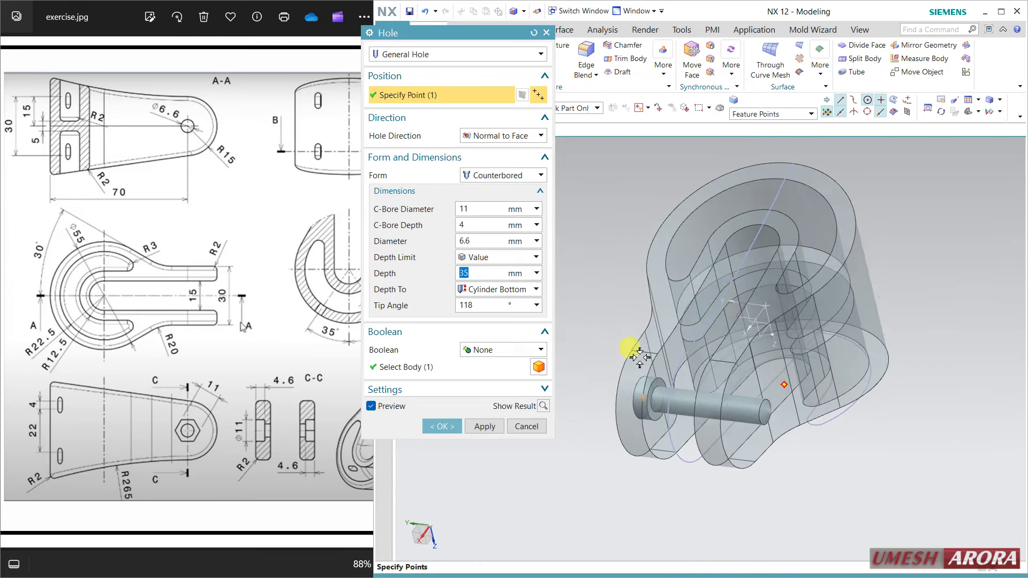
click(503, 350)
click(503, 375)
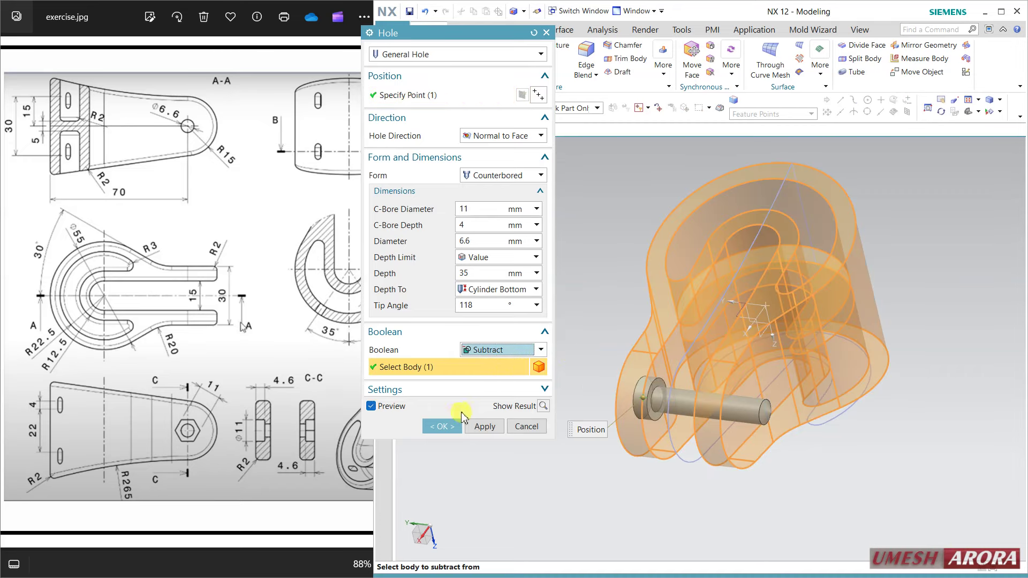
click(442, 426)
mouse_move(592, 500)
middle_down()
mouse_move(753, 475)
mouse_move(739, 475)
mouse_move(771, 395)
mouse_move(787, 291)
mouse_move(772, 302)
mouse_move(787, 329)
middle_up()
Step: Start a new sketch on the rounded end face from the front view
key(F8)
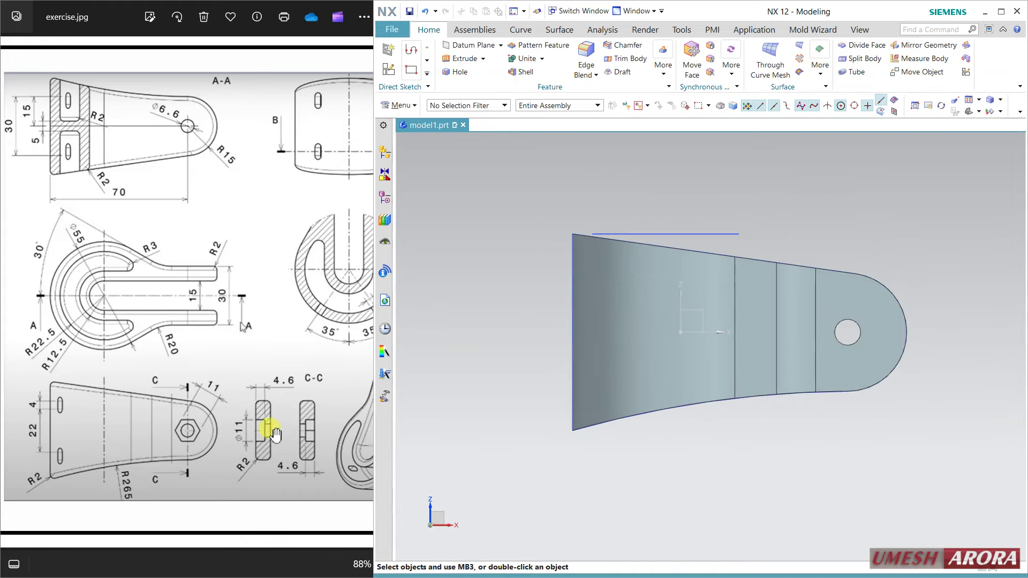
click(395, 73)
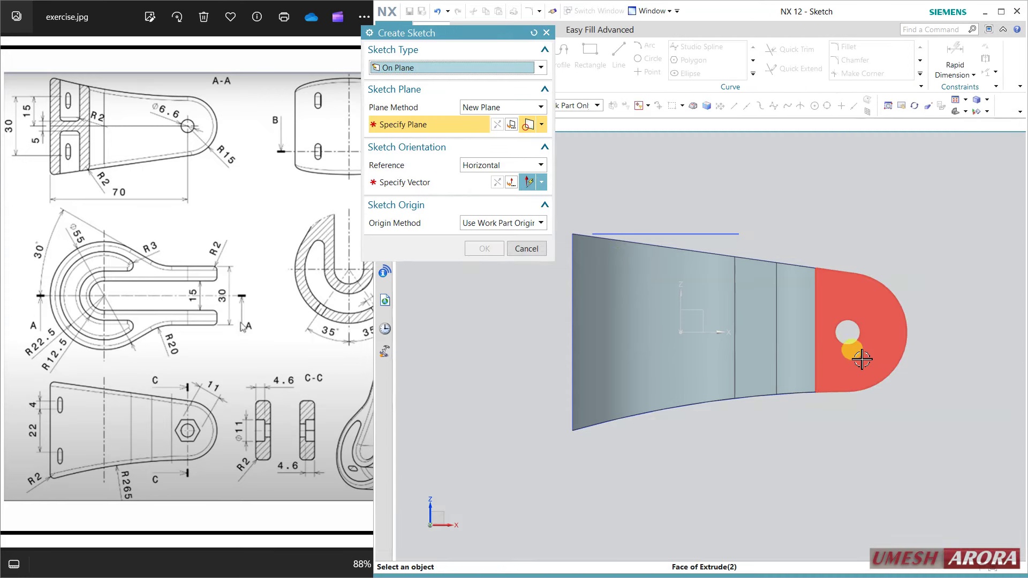
click(863, 357)
click(742, 351)
middle_click(814, 430)
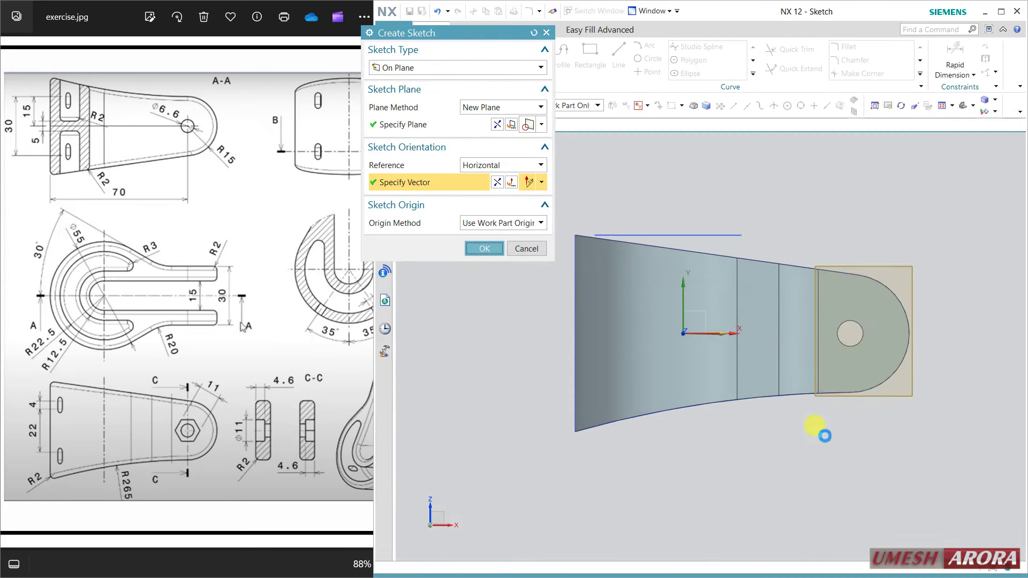
Step: Draw a six-sided polygon centred on the hole with 0° rotation
click(684, 65)
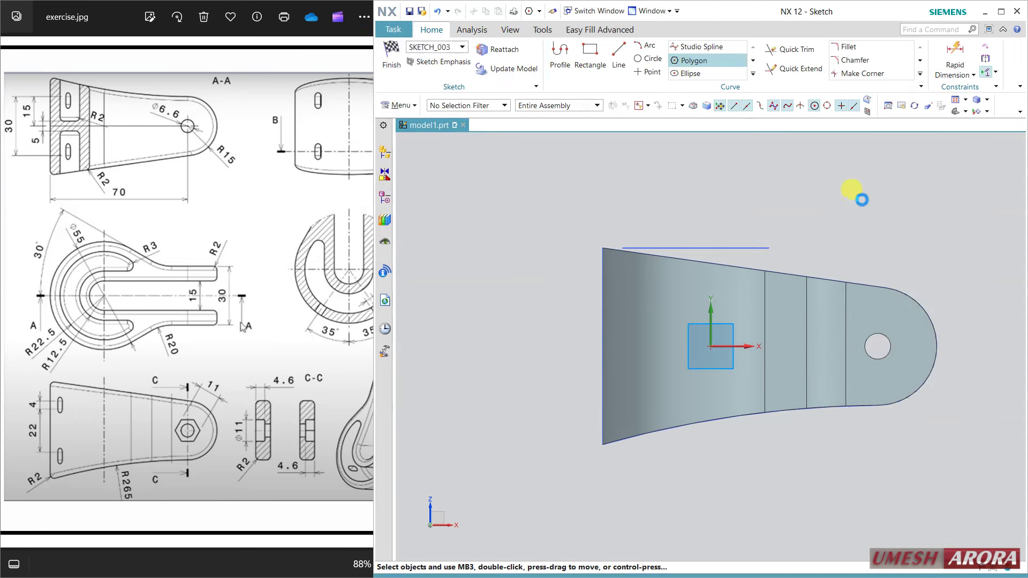
scroll(966, 336, up, 1)
scroll(966, 335, up, 1)
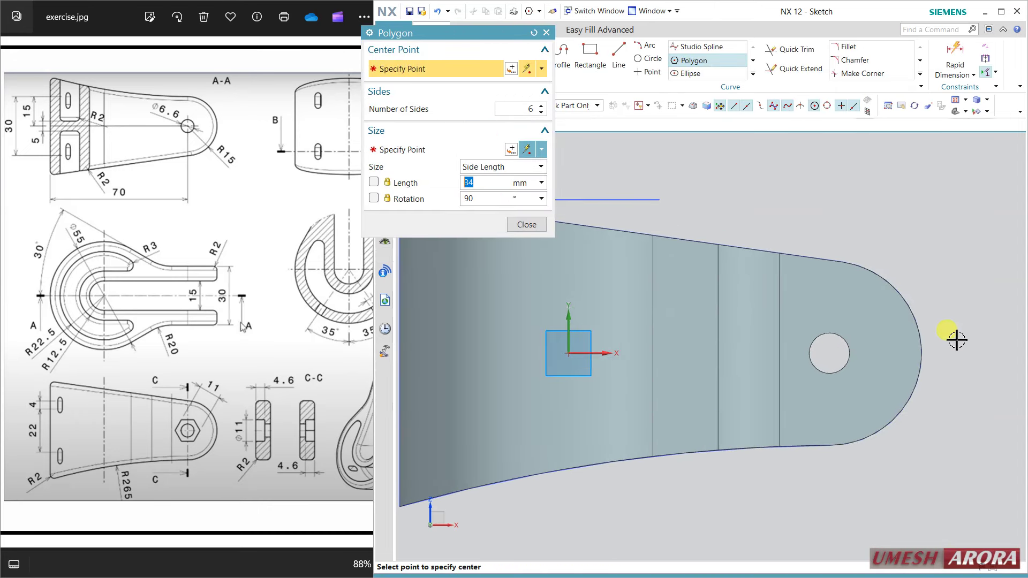
click(825, 352)
text(7)
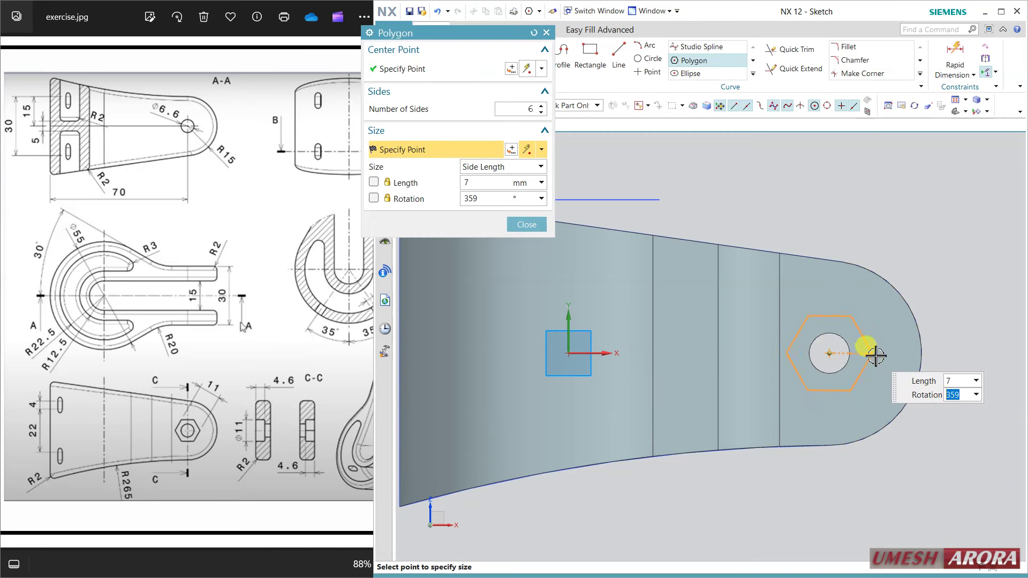
text(0)
key(Tab)
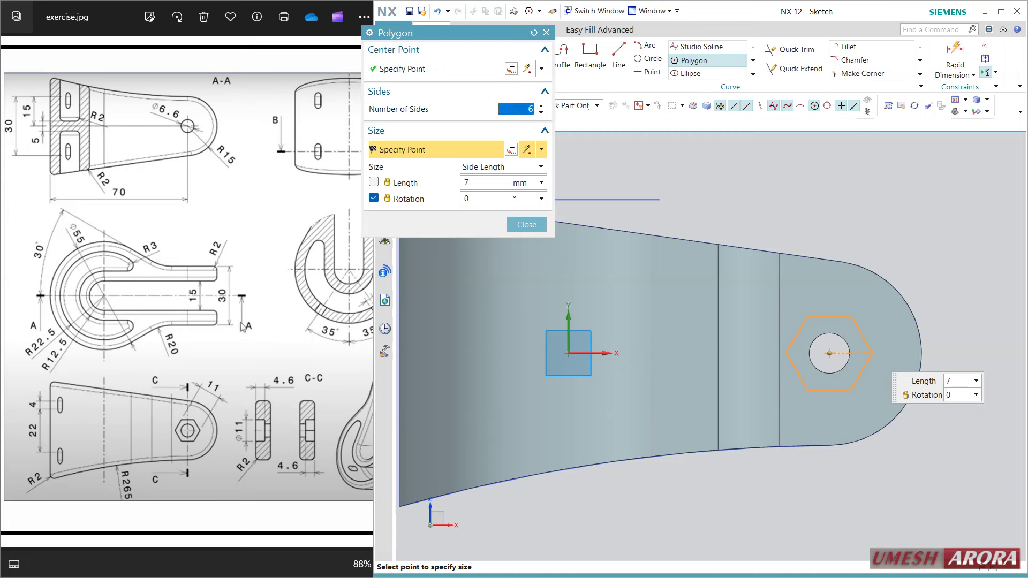
click(874, 363)
click(540, 227)
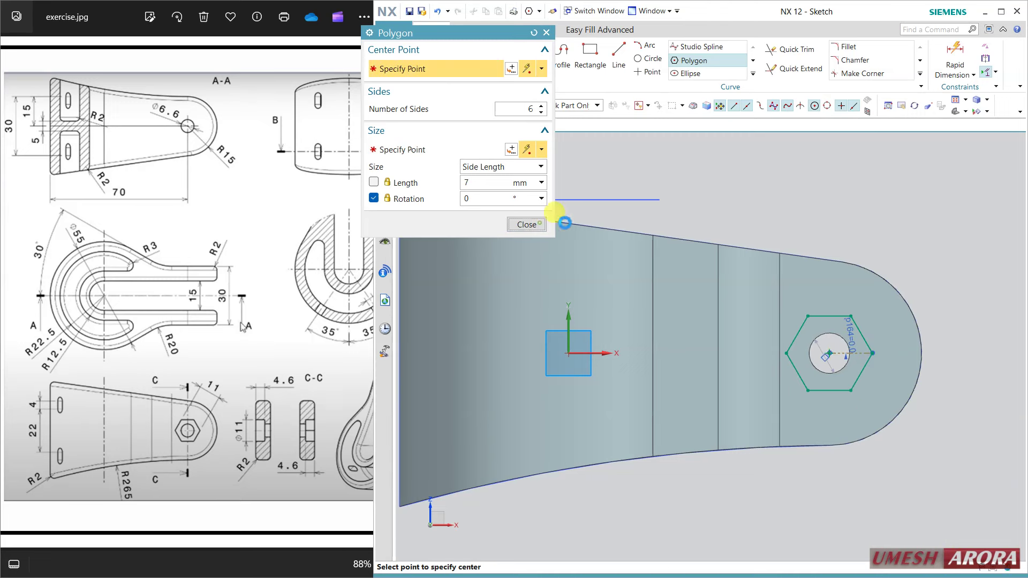
Step: Dimension the hexagon 11 across flats between two opposite edges
click(955, 56)
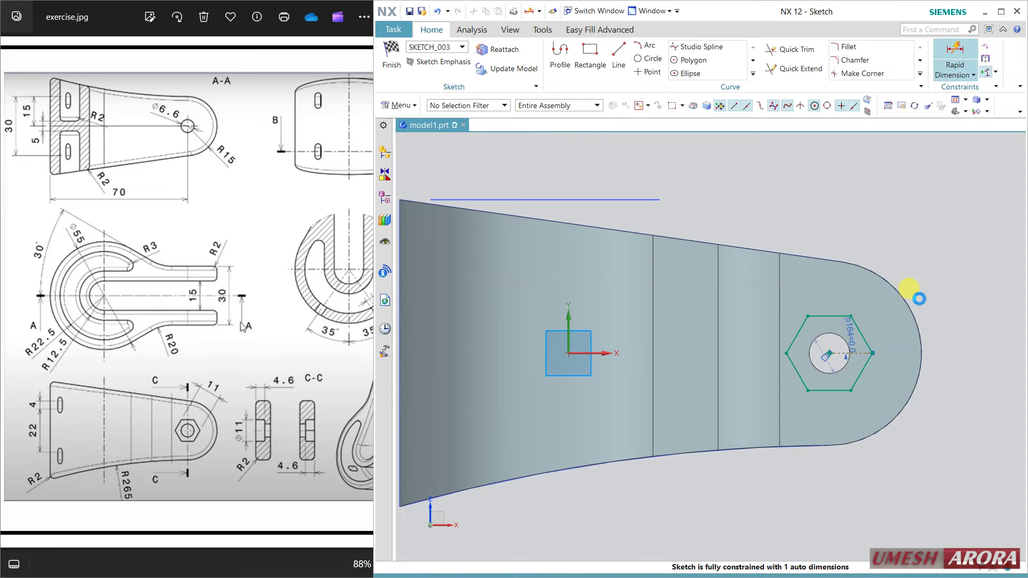
click(805, 319)
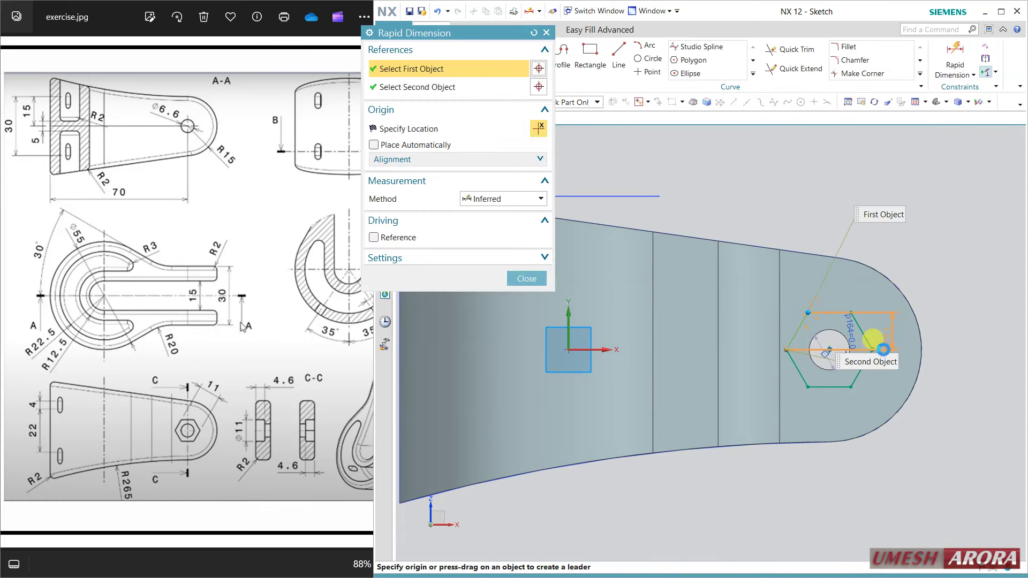
click(856, 371)
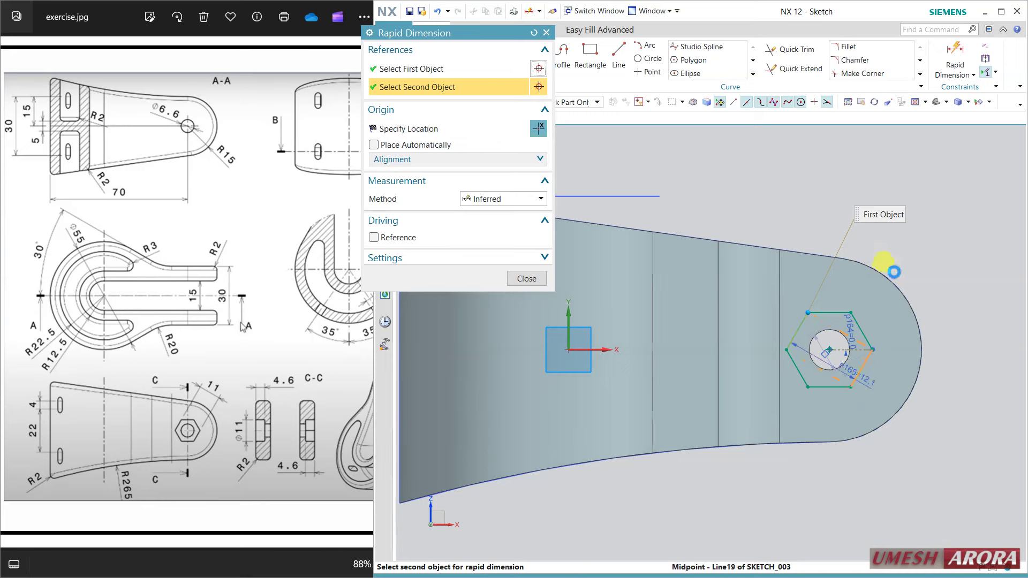
click(905, 209)
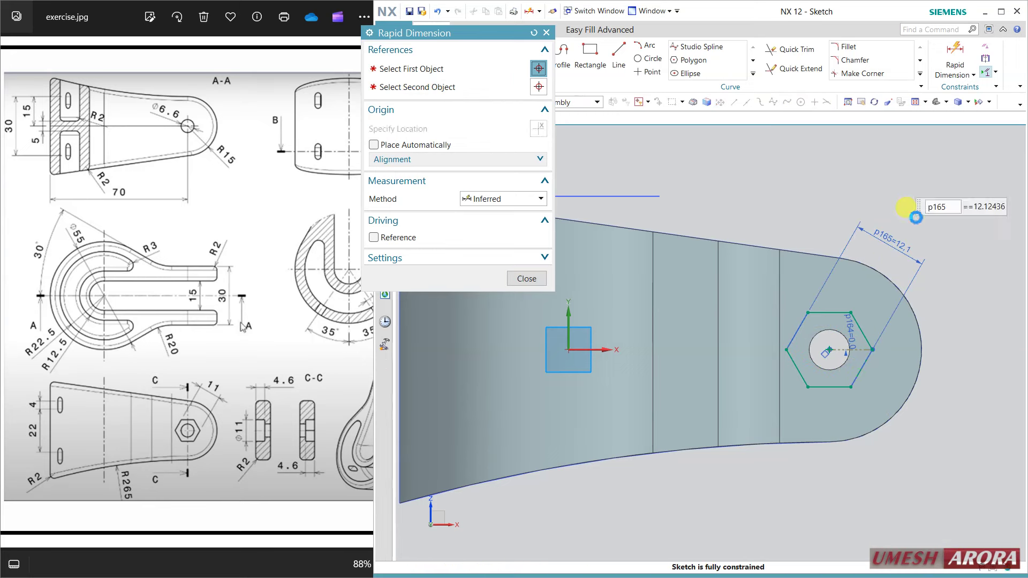
text(11)
key(Return)
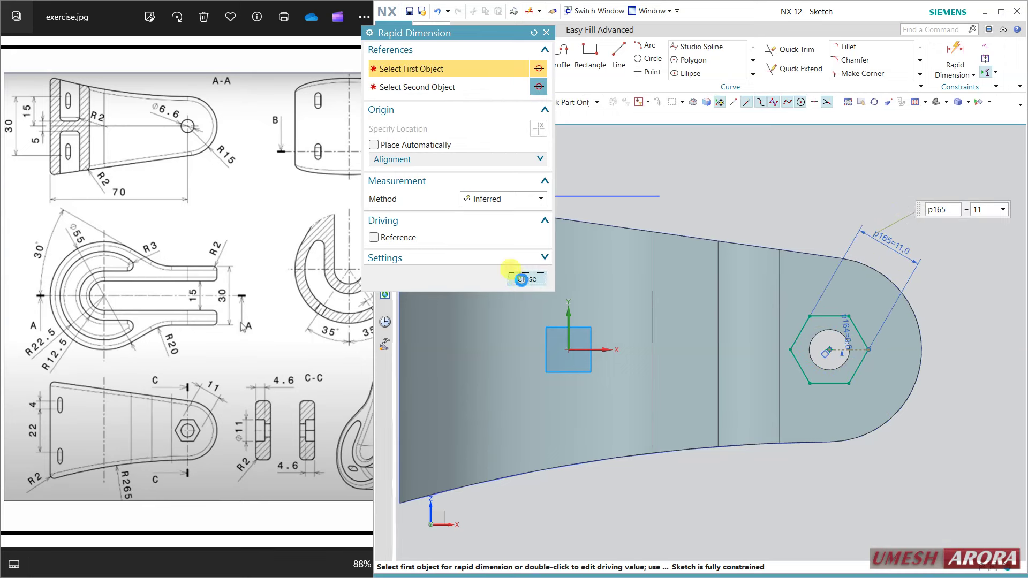
click(525, 278)
Step: Start Project Curve from the curve commands, then cancel it
click(921, 74)
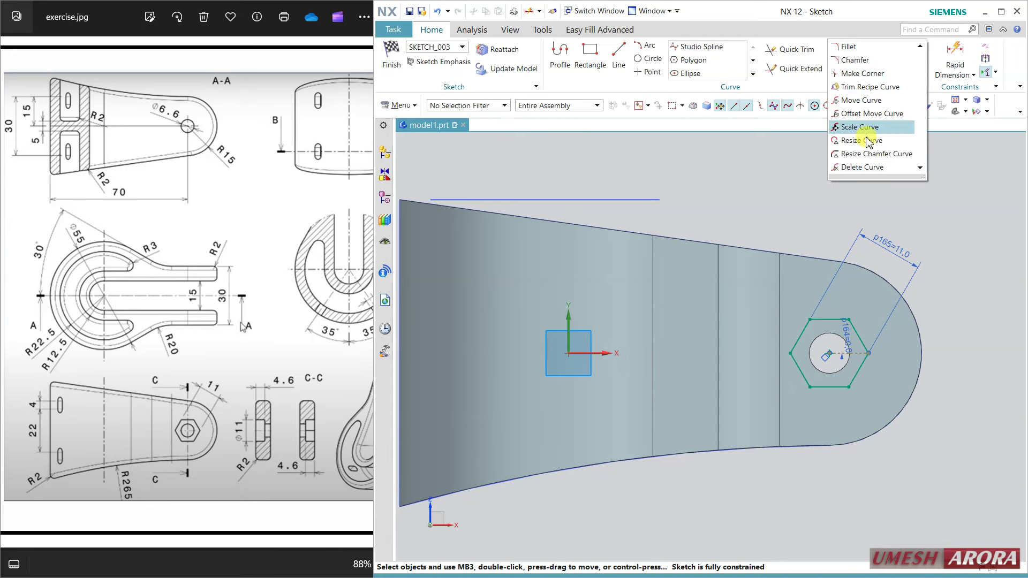
click(753, 73)
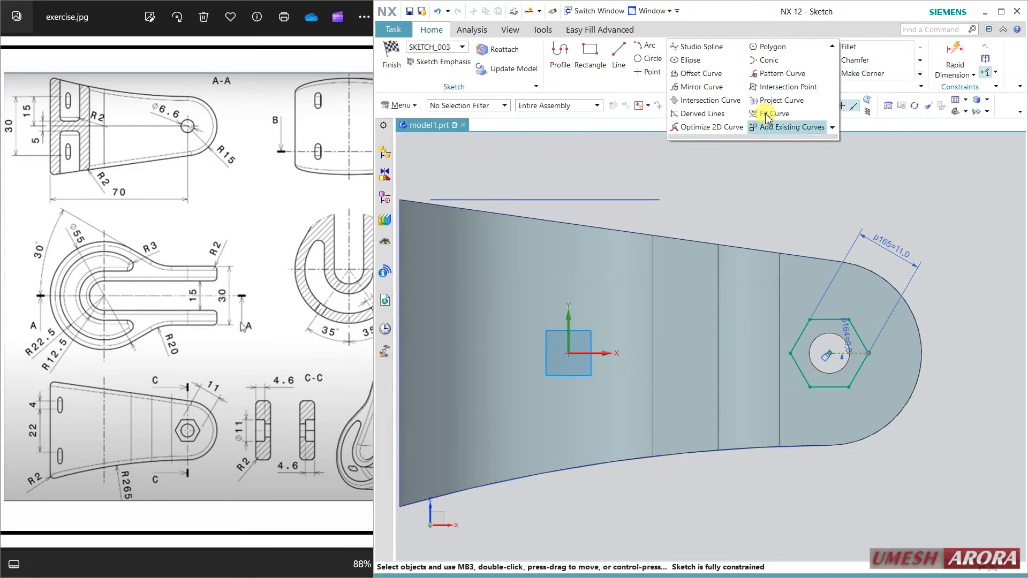
click(781, 100)
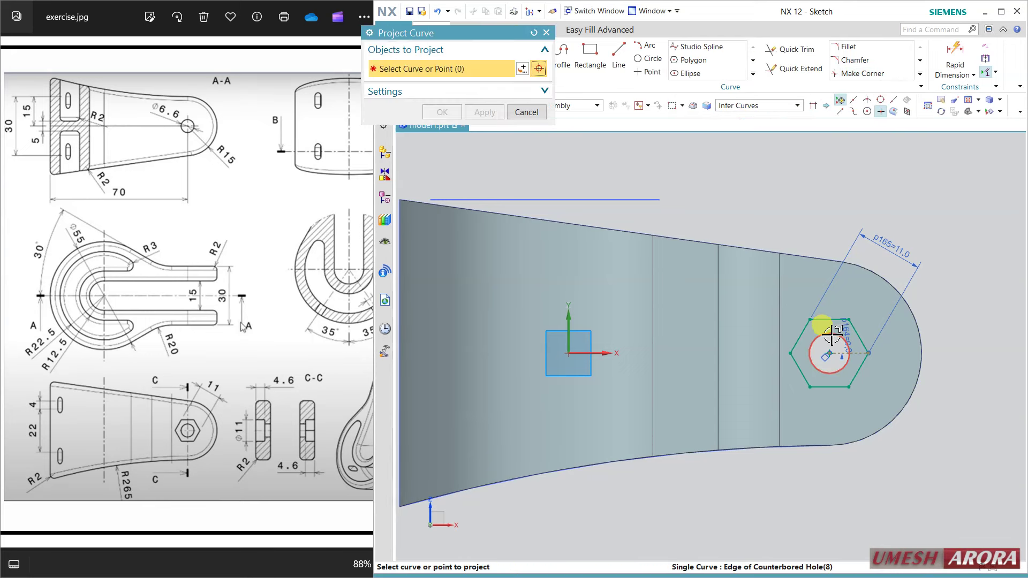
click(527, 112)
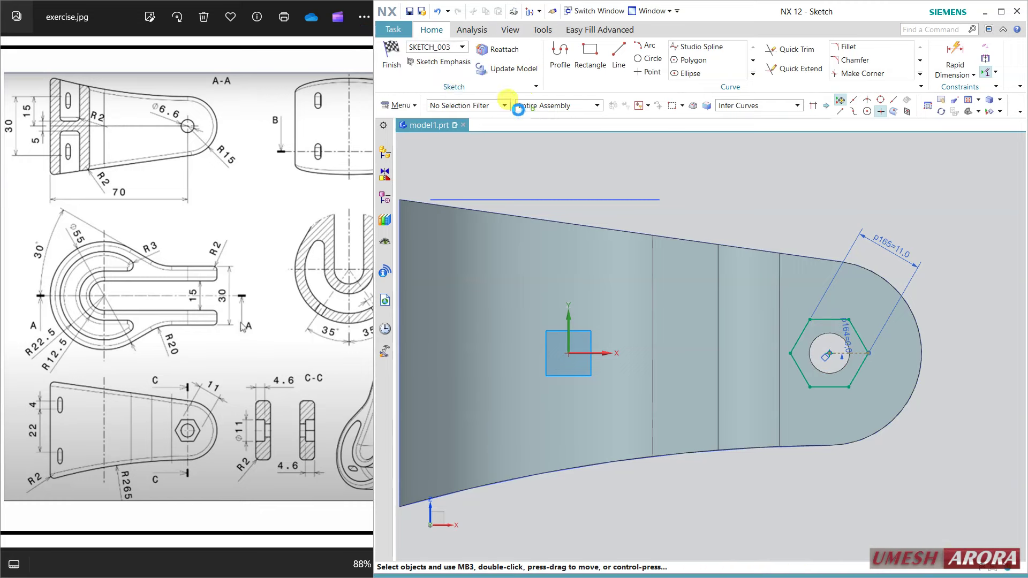
Step: Finish the hexagon sketch and revise the Counterbored Hole from the Part Navigator
click(394, 60)
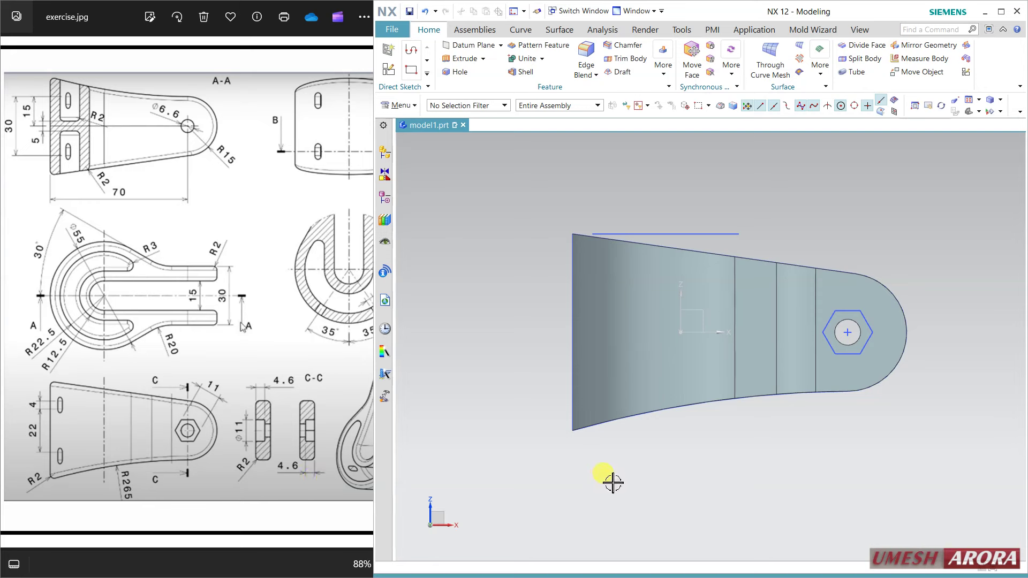
click(384, 199)
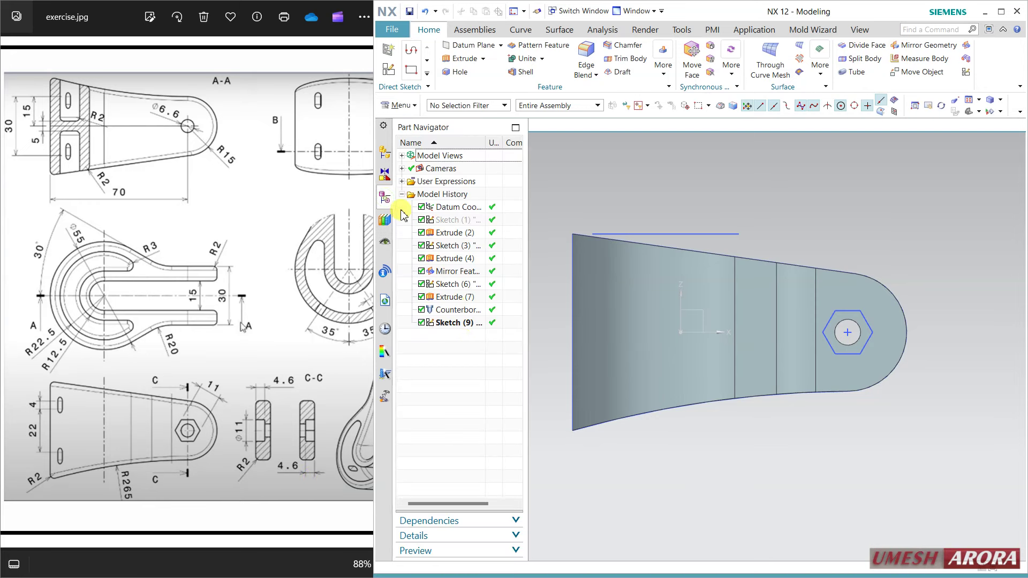
double_click(454, 309)
text(4.6)
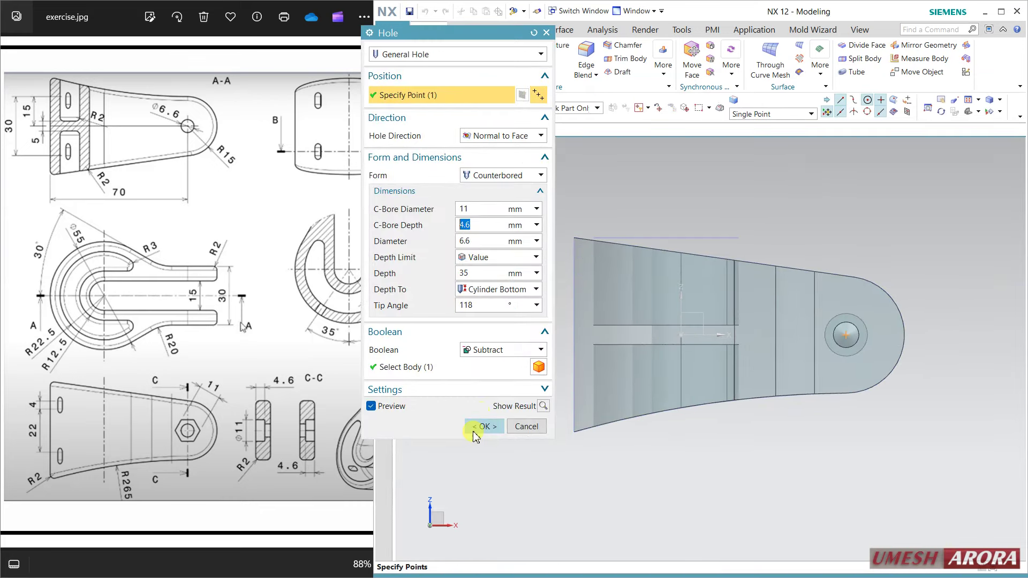
click(474, 428)
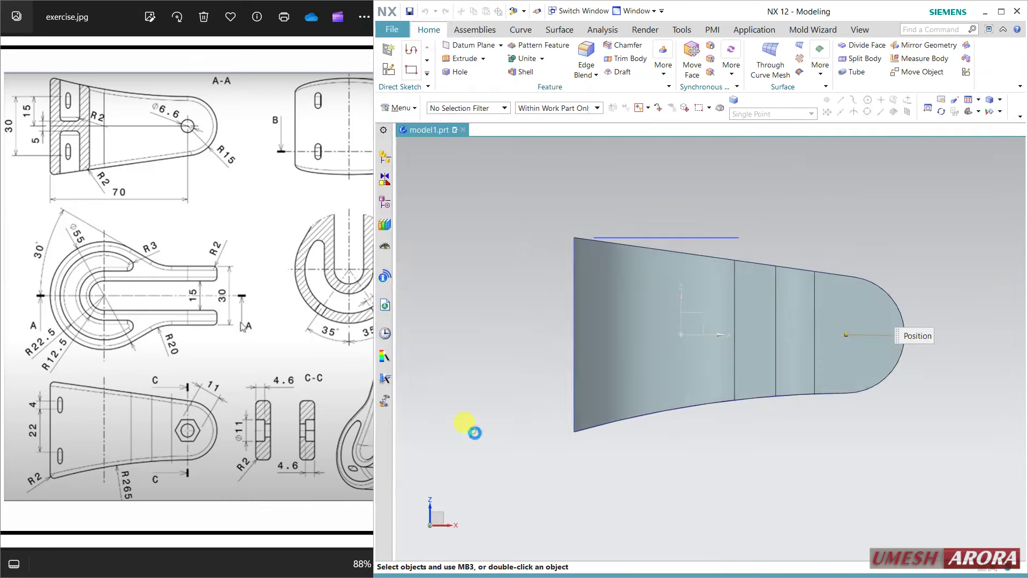
Step: Extrude the hexagon 4.6 mm with Subtract, reversed into the body, as a nut pocket
click(460, 59)
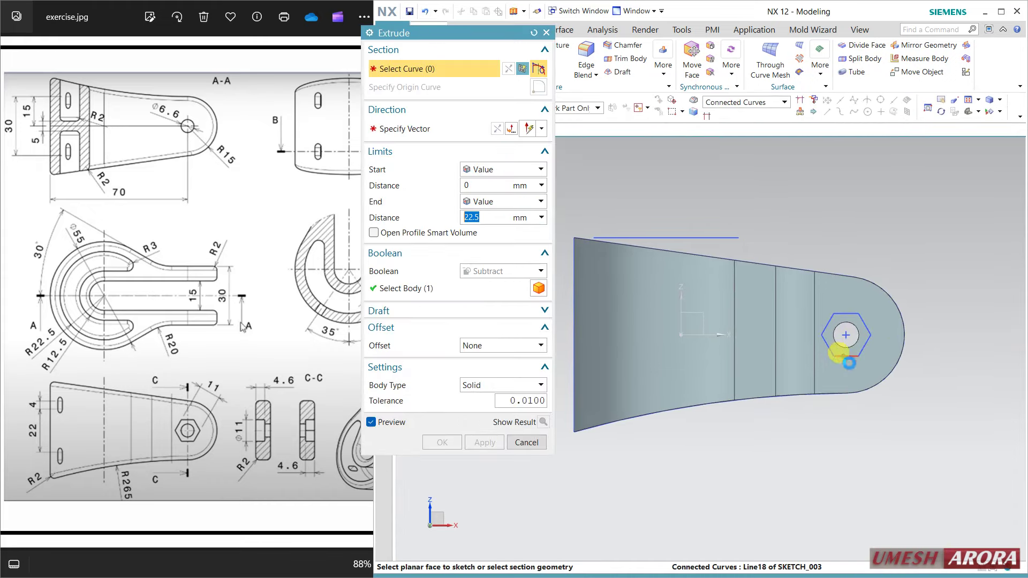
click(848, 343)
mouse_move(849, 443)
middle_down()
mouse_move(792, 477)
mouse_move(683, 428)
middle_up()
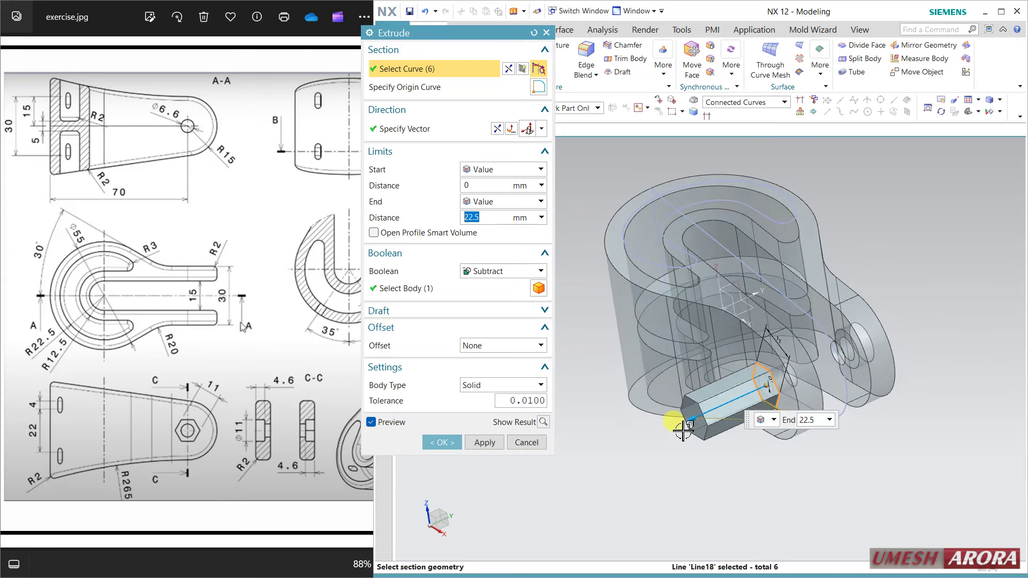
text(4.6)
click(683, 430)
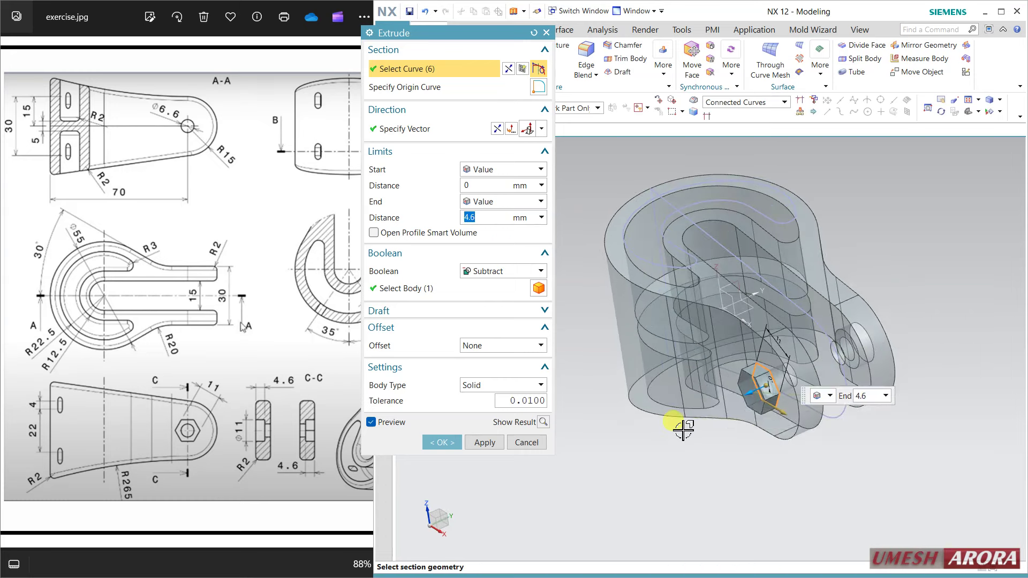
click(497, 129)
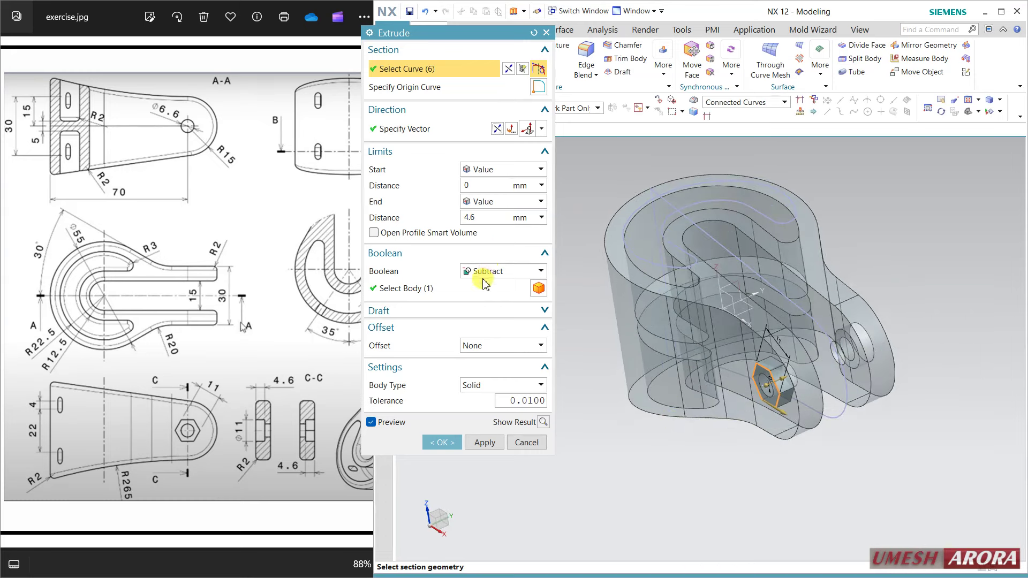
click(429, 439)
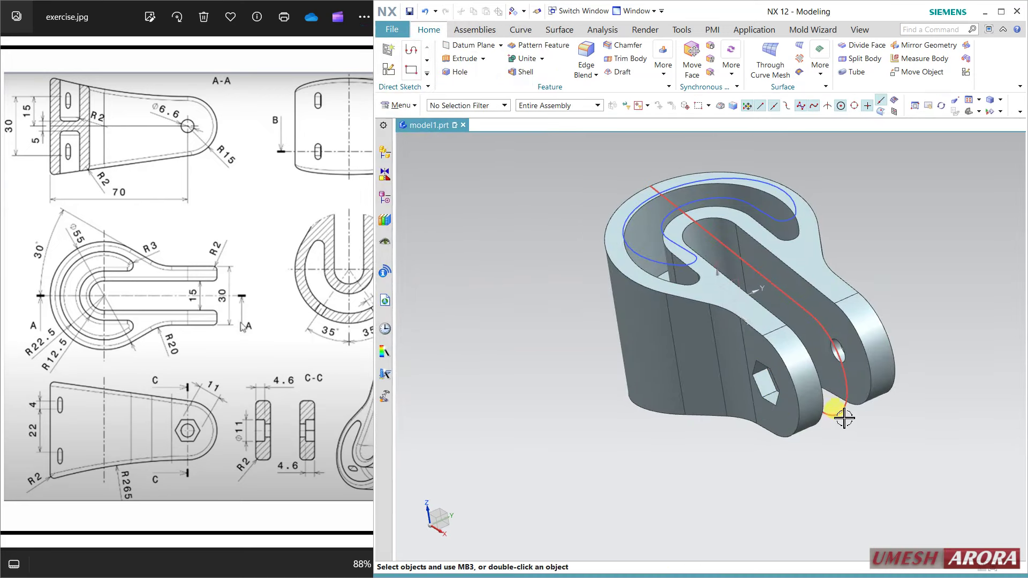
Step: Hide the leftover outer extruded block with Ctrl+B
mouse_move(844, 433)
middle_down()
mouse_move(873, 466)
mouse_move(824, 466)
mouse_move(661, 255)
middle_up()
right_click(671, 249)
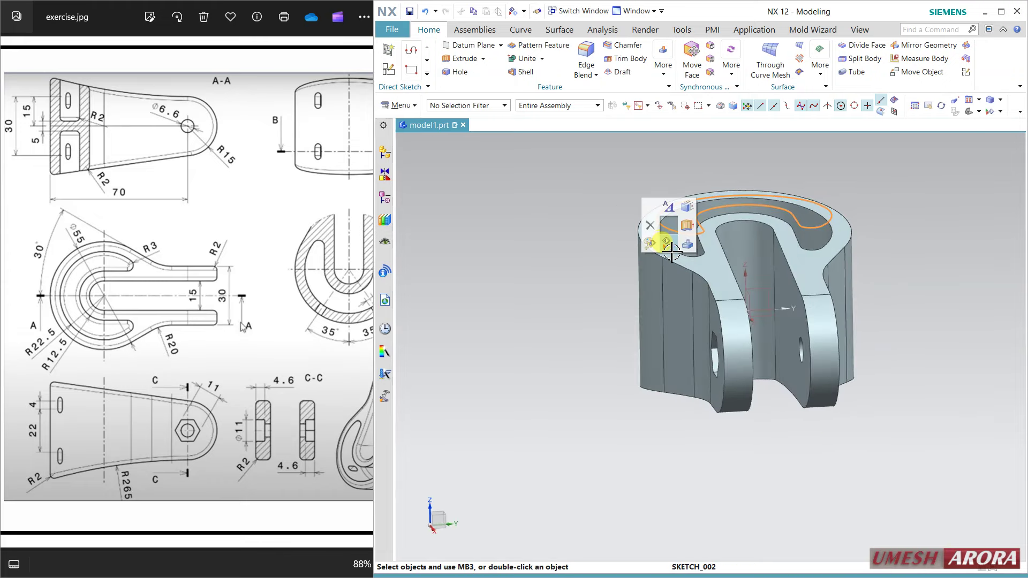
key(ctrl+b)
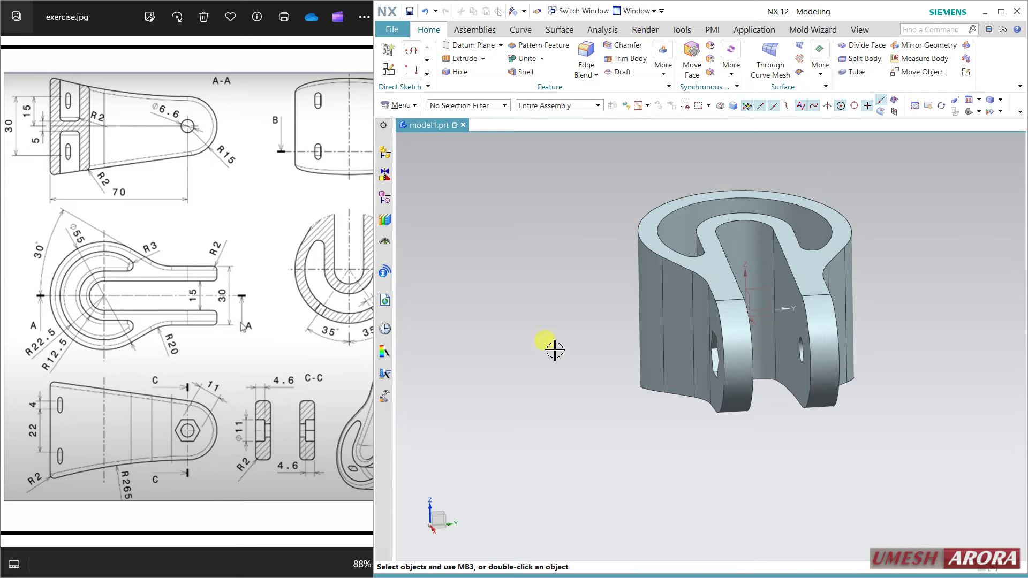
mouse_move(555, 351)
middle_down()
mouse_move(608, 333)
mouse_move(568, 383)
middle_up()
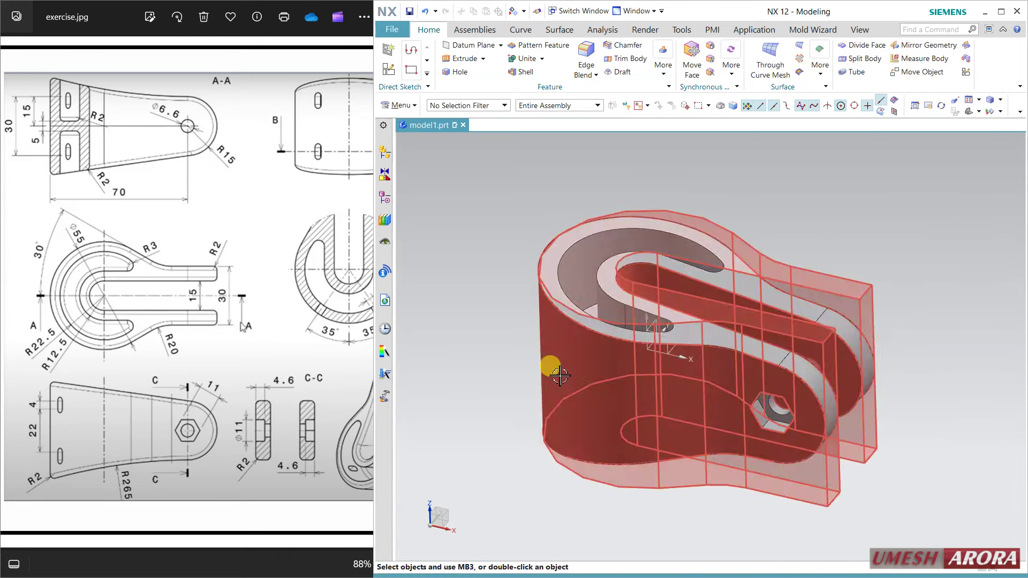
Step: Blend the slot's inner and outer edge chains with R2
click(585, 56)
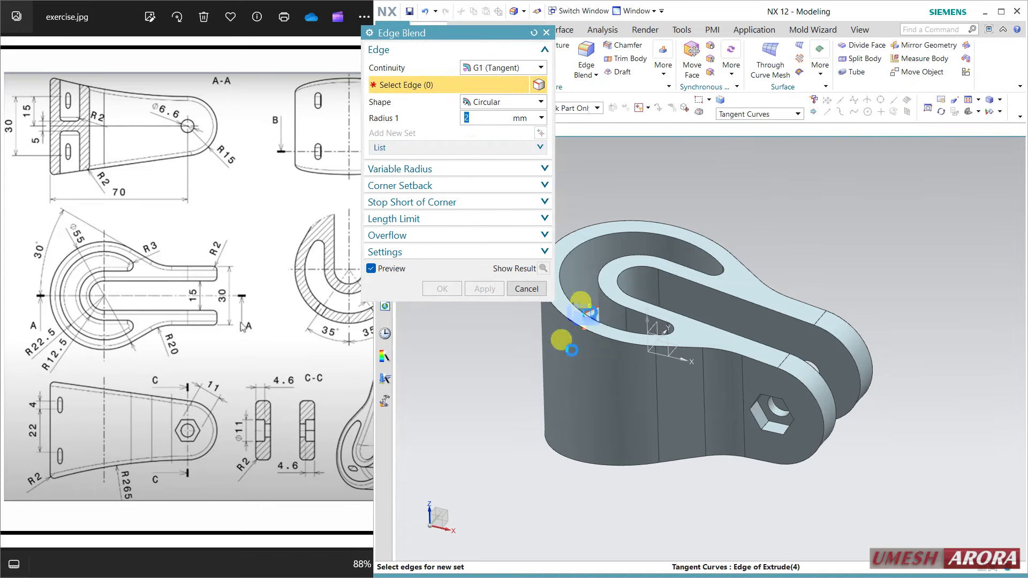
click(561, 296)
middle_drag(527, 456, 562, 416)
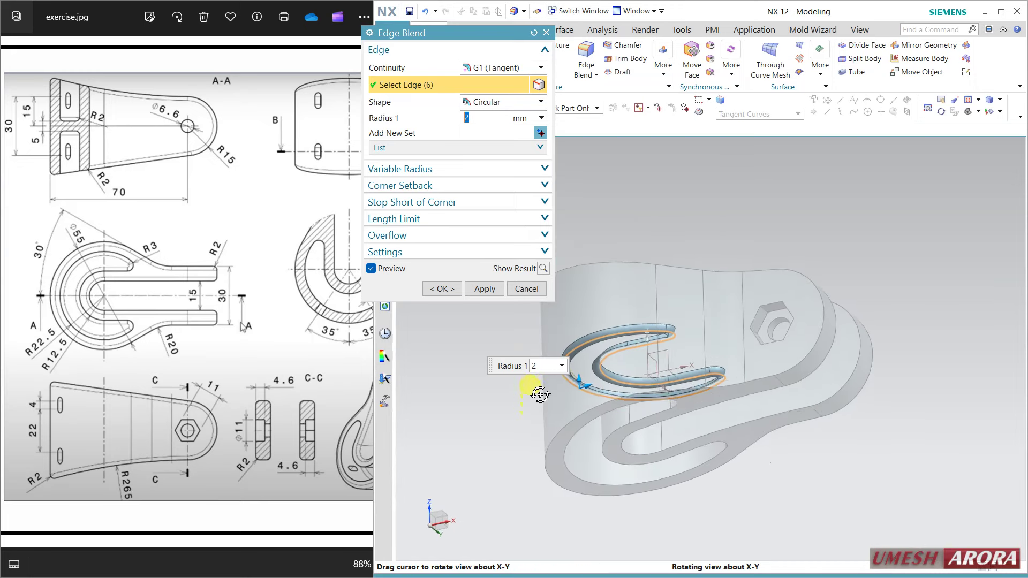
click(572, 425)
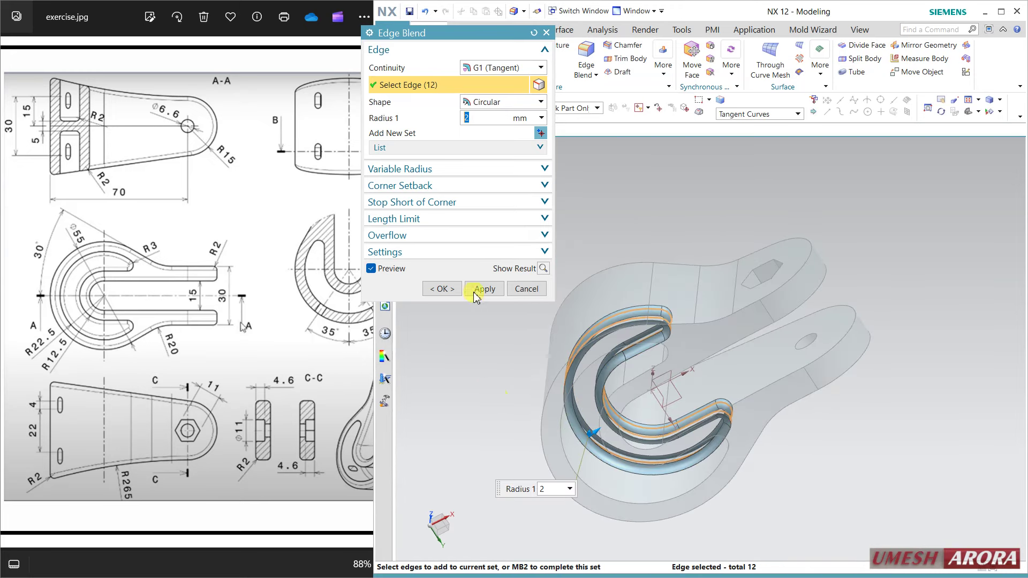
click(474, 288)
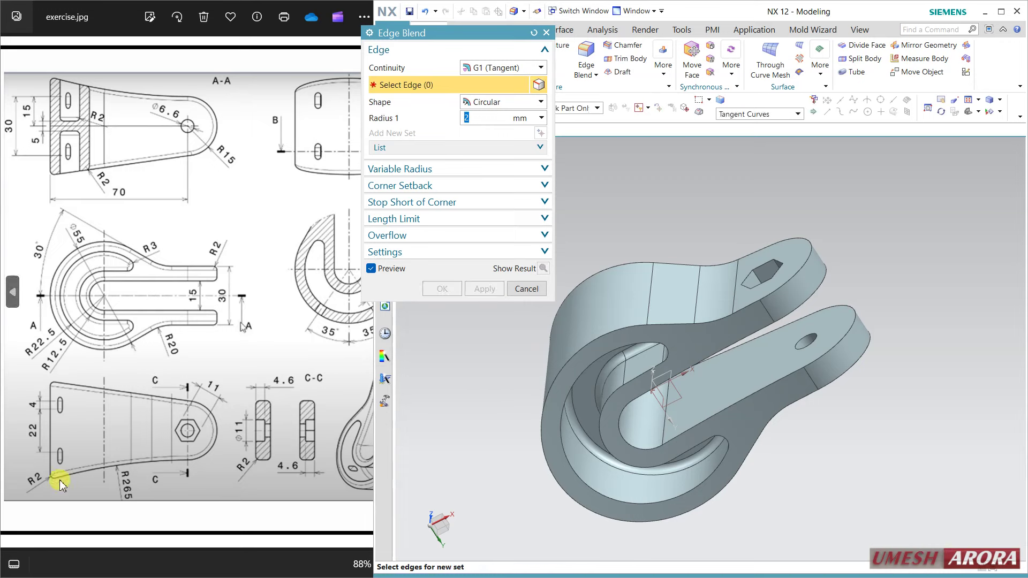
Step: Apply an R2 edge blend to the two outer tangent edge chains
click(634, 327)
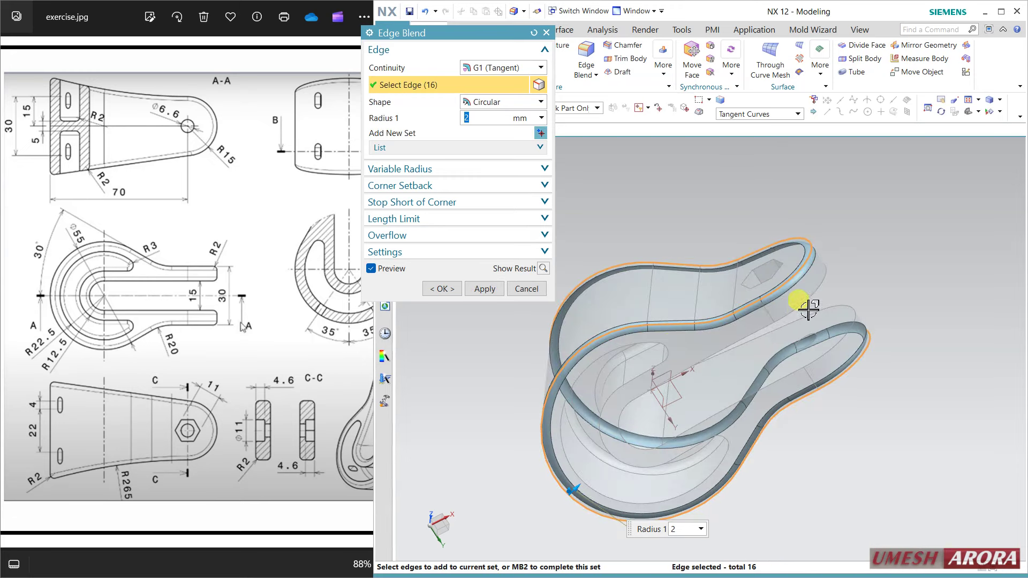
click(810, 295)
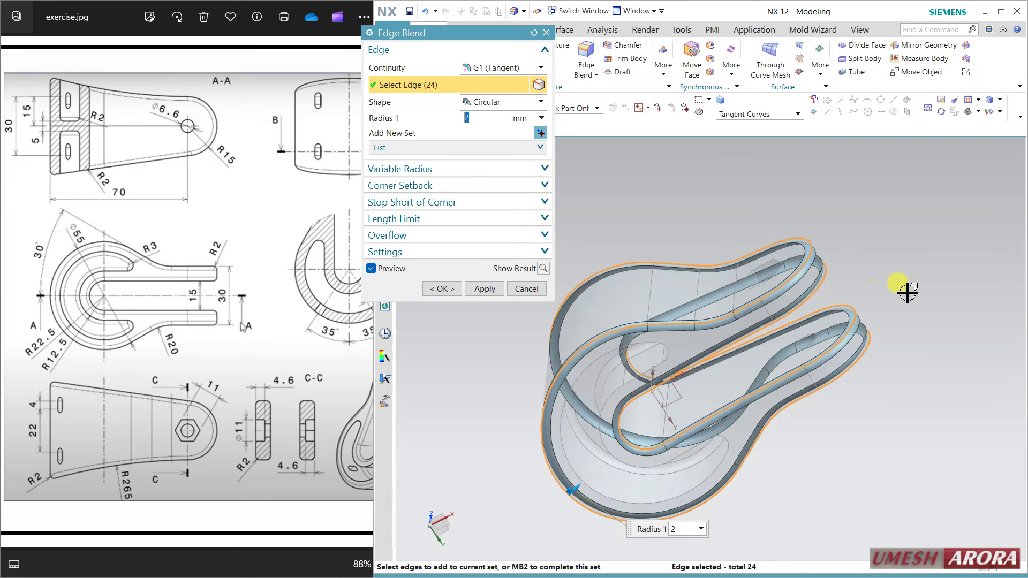
click(485, 290)
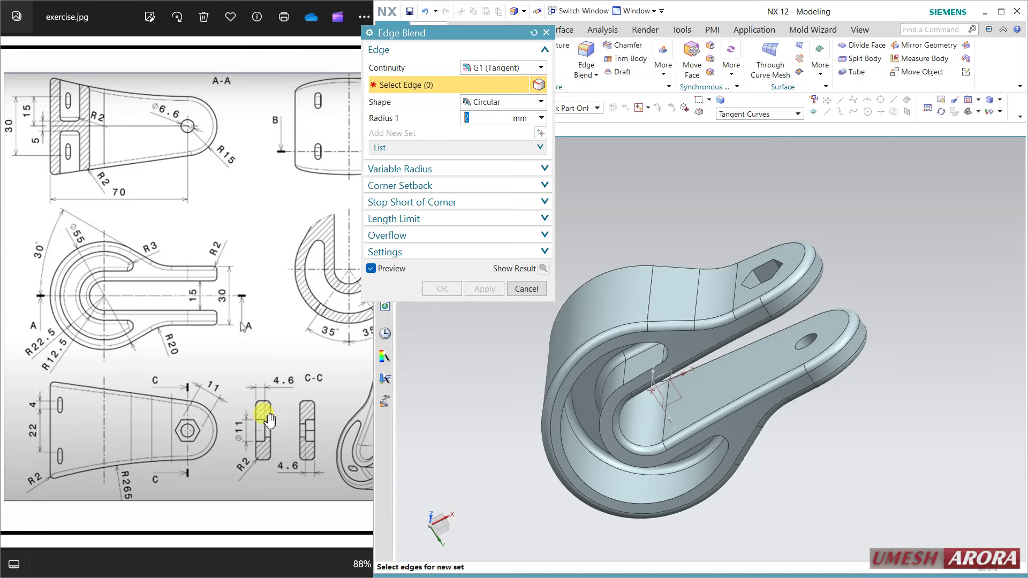
Step: Blend the remaining two slot edge chains R2 on the underside and close Edge Blend
mouse_move(926, 394)
middle_down()
mouse_move(918, 298)
mouse_move(913, 314)
mouse_move(860, 339)
middle_up()
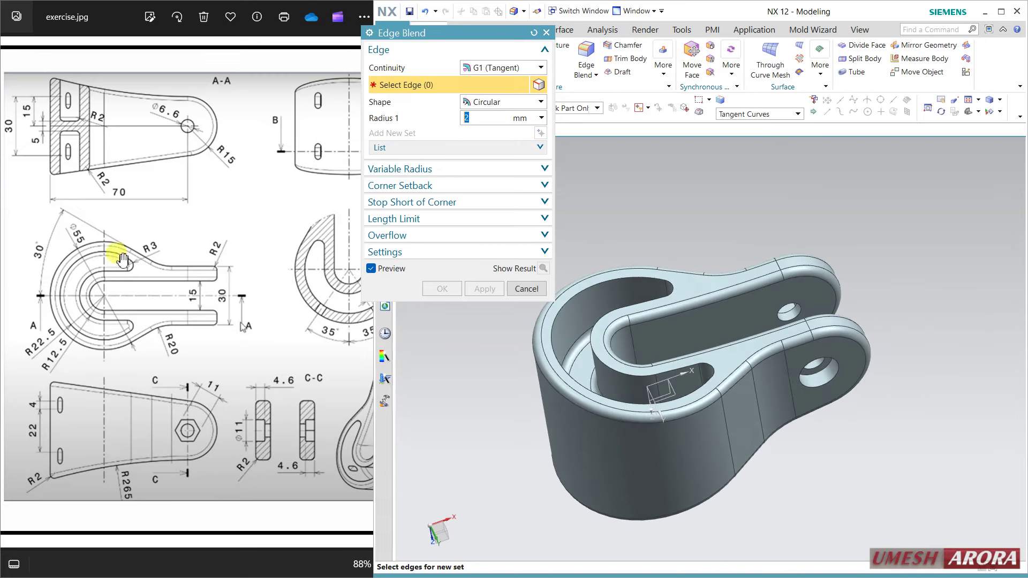
click(677, 265)
mouse_move(677, 265)
middle_down()
mouse_move(844, 475)
mouse_move(816, 394)
mouse_move(709, 419)
middle_up()
click(712, 452)
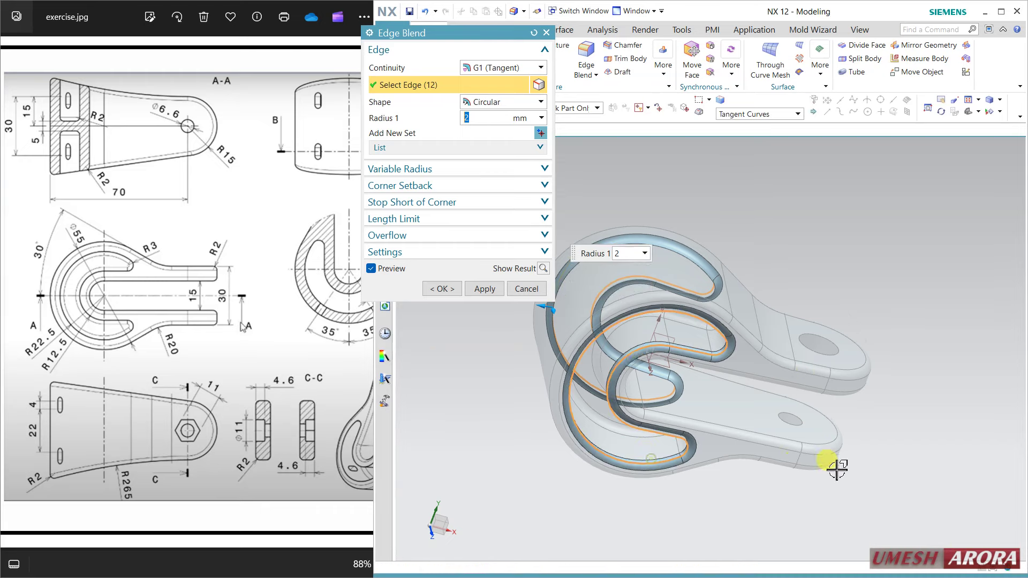
click(482, 289)
click(522, 289)
mouse_move(712, 264)
middle_down()
mouse_move(765, 257)
mouse_move(747, 327)
mouse_move(735, 277)
mouse_move(759, 326)
mouse_move(755, 347)
mouse_move(739, 328)
mouse_move(750, 289)
mouse_move(762, 295)
mouse_move(748, 280)
mouse_move(676, 298)
middle_up()
drag(227, 286, 283, 284)
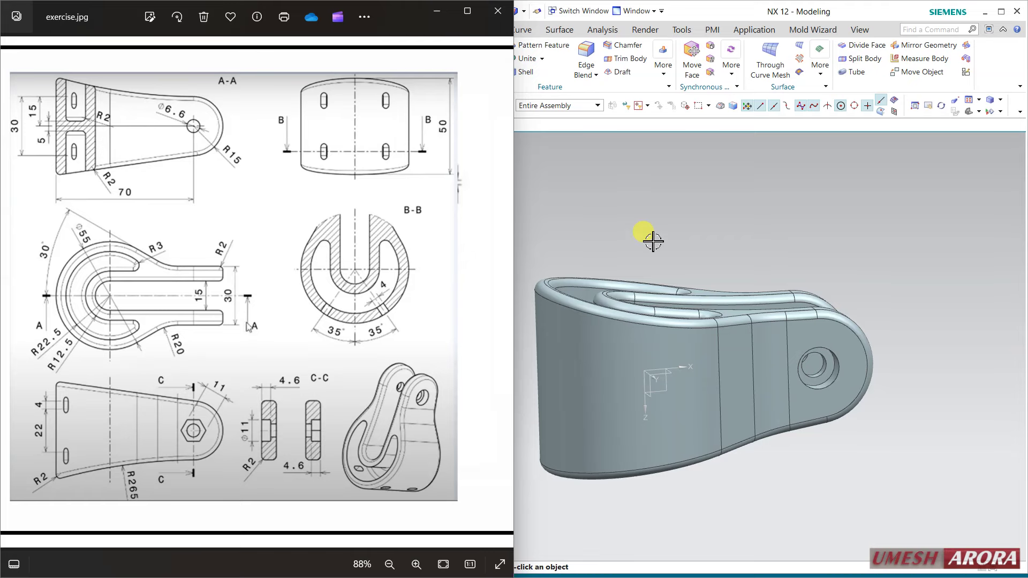
mouse_move(776, 247)
middle_down()
mouse_move(787, 229)
mouse_move(764, 211)
mouse_move(782, 227)
mouse_move(721, 233)
middle_up()
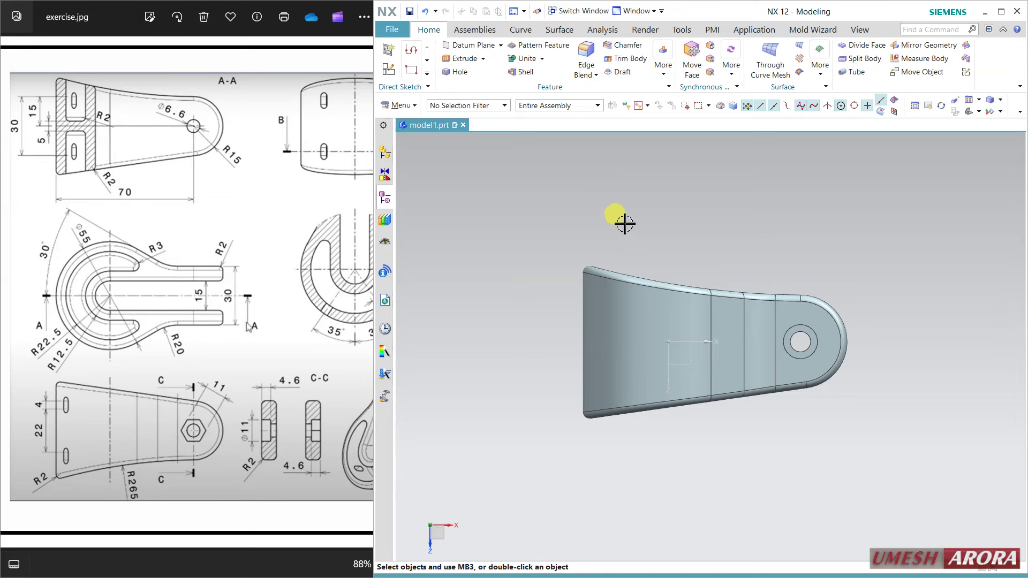
Step: Create a sketch on the XZ side datum plane, accepting the horizontal reference
click(392, 75)
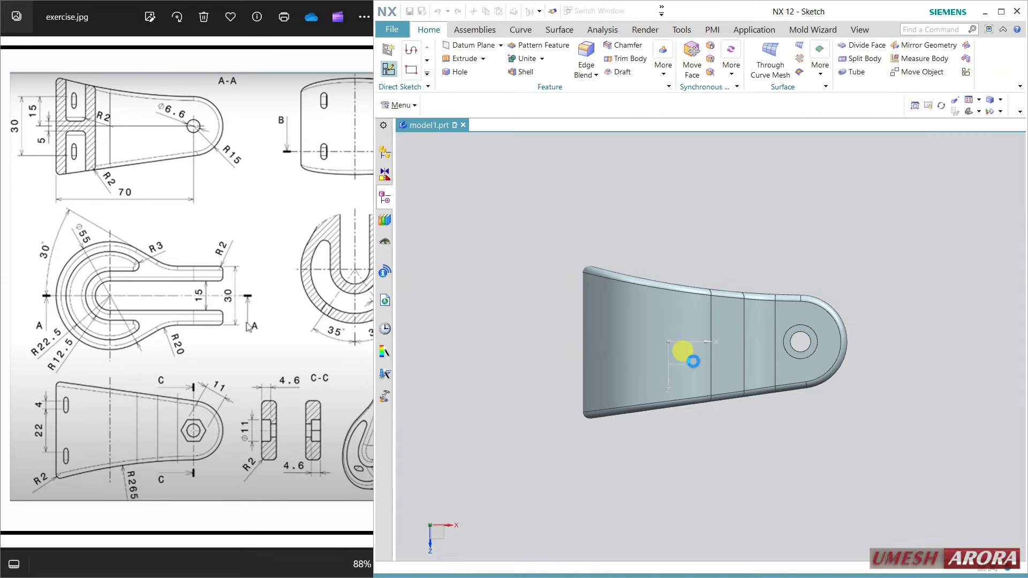
click(688, 364)
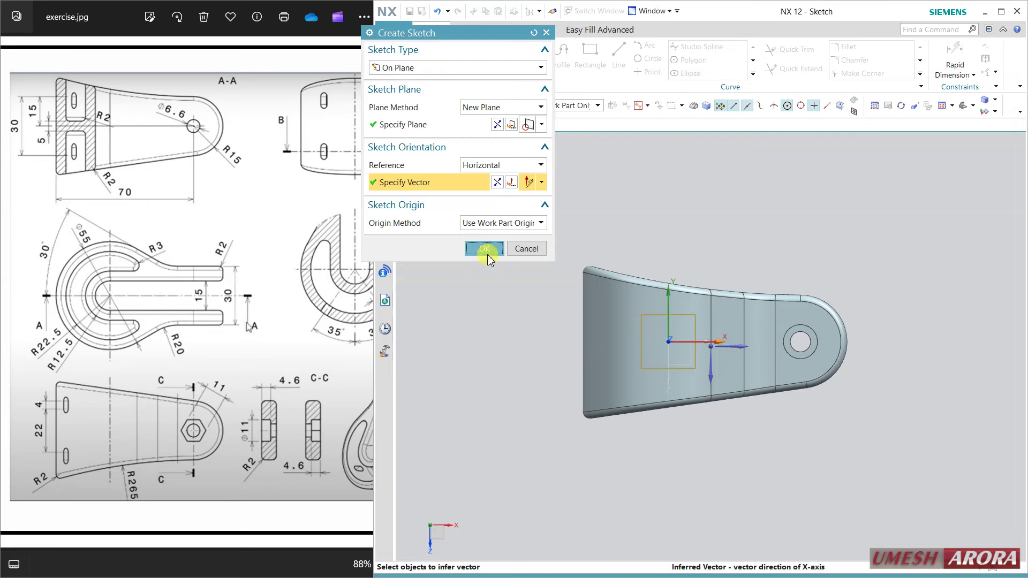
click(485, 249)
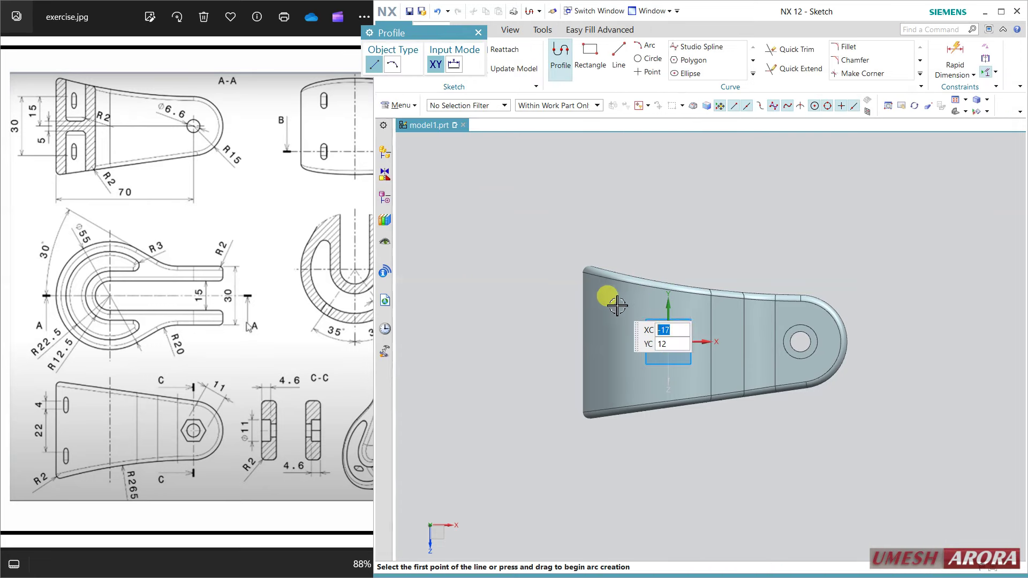
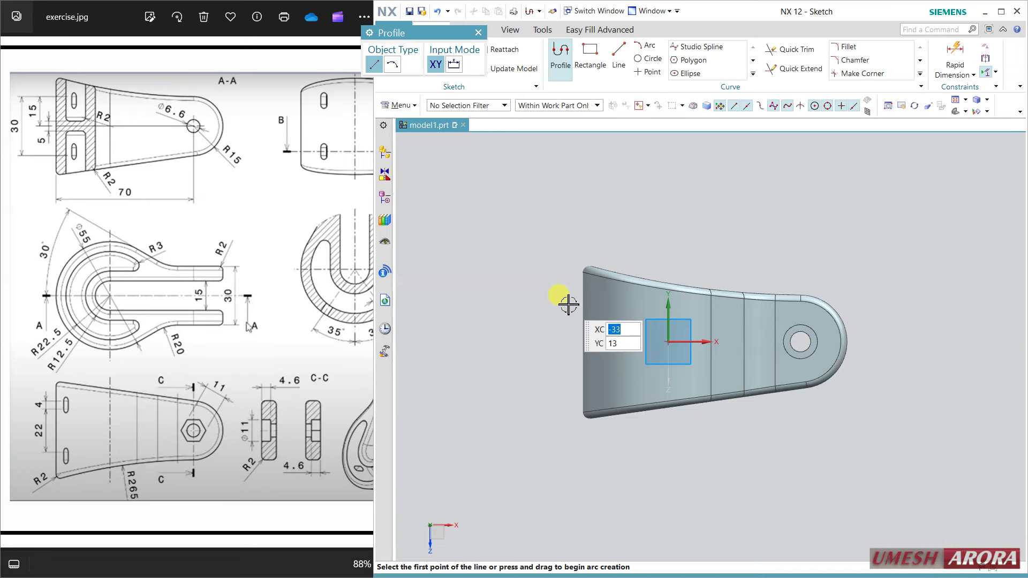
Step: Exit the line tool, finish SKETCH_004 and orbit the bracket to an isometric view
click(568, 303)
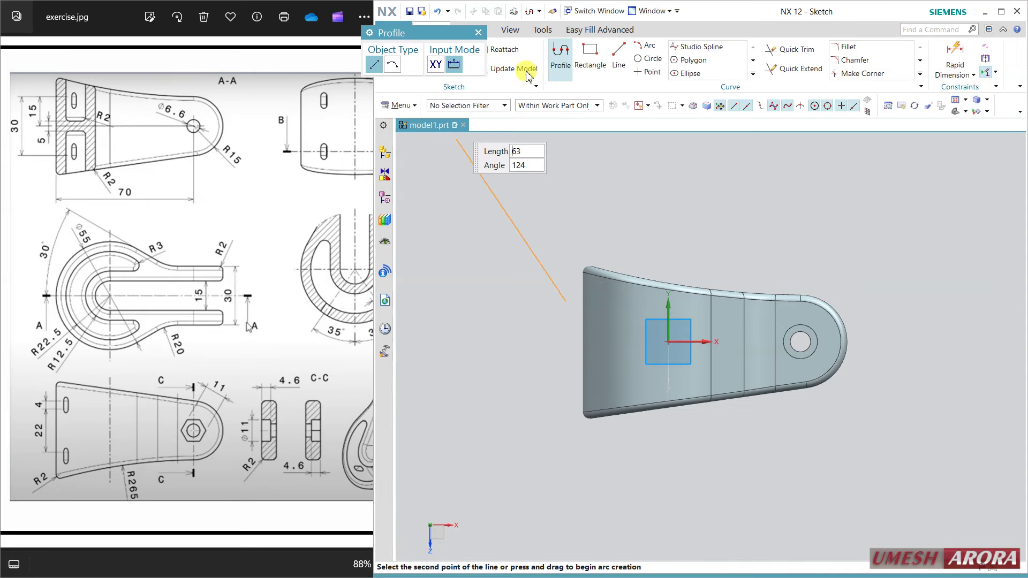
click(561, 61)
click(394, 68)
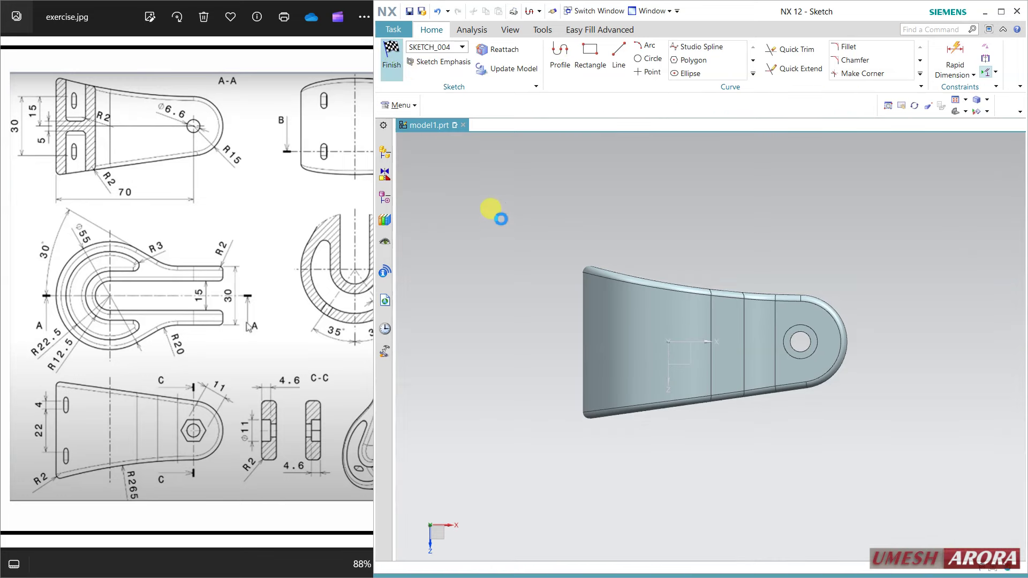
middle_drag(503, 237, 525, 252)
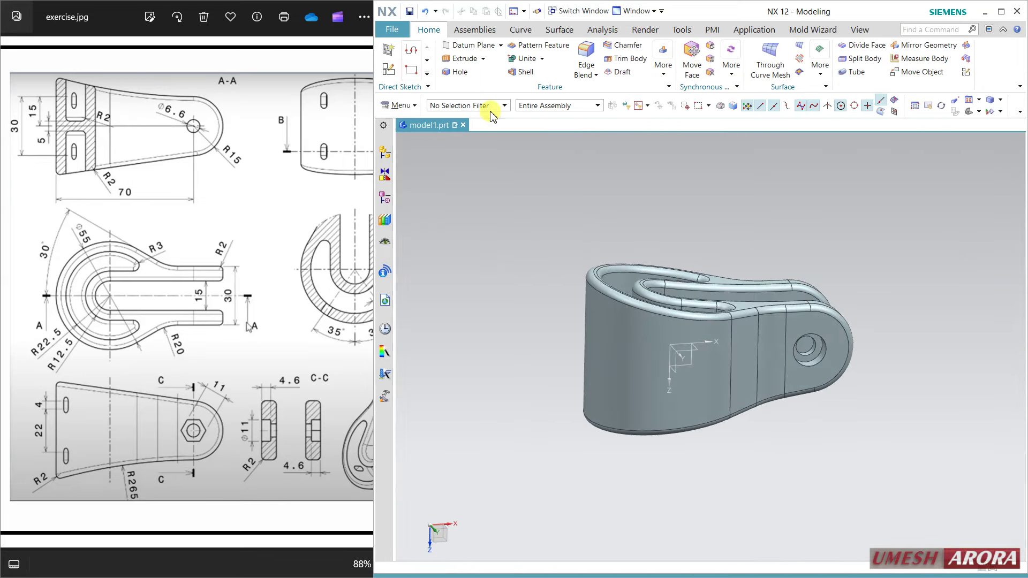
Step: Create a datum plane 15 mm above the XY plane, cutting through the slotted section
click(477, 52)
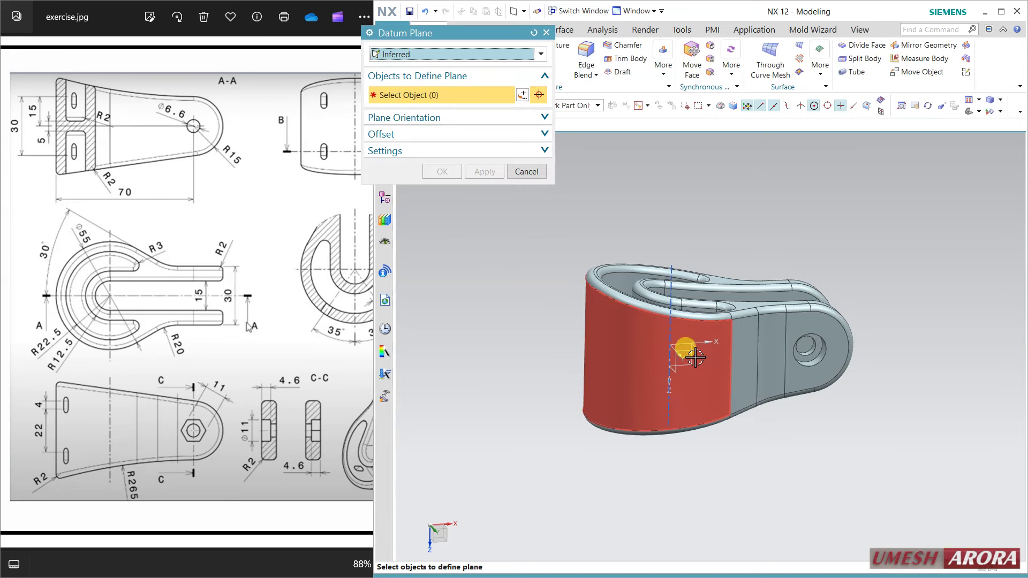
middle_drag(798, 434, 715, 433)
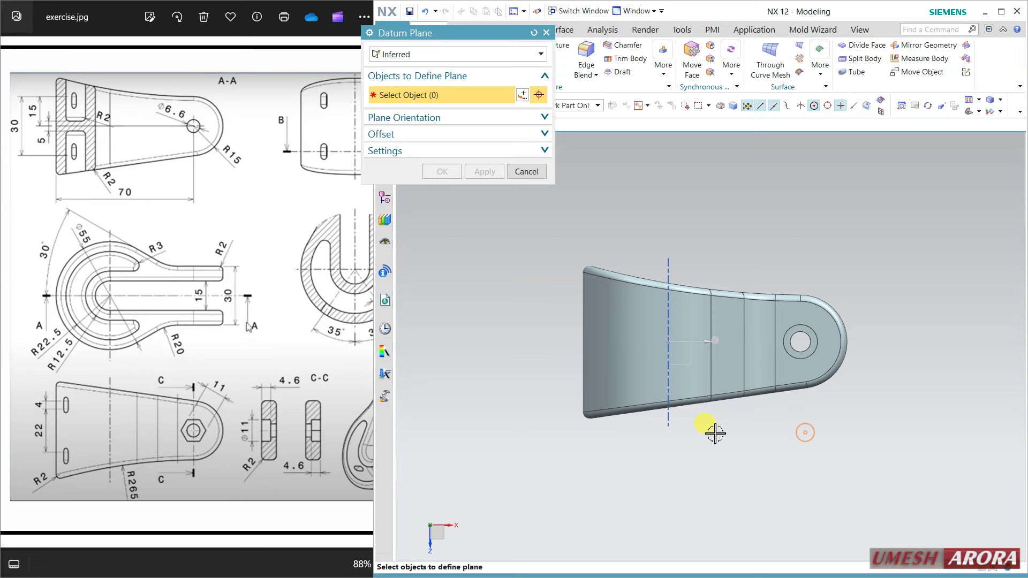
click(681, 338)
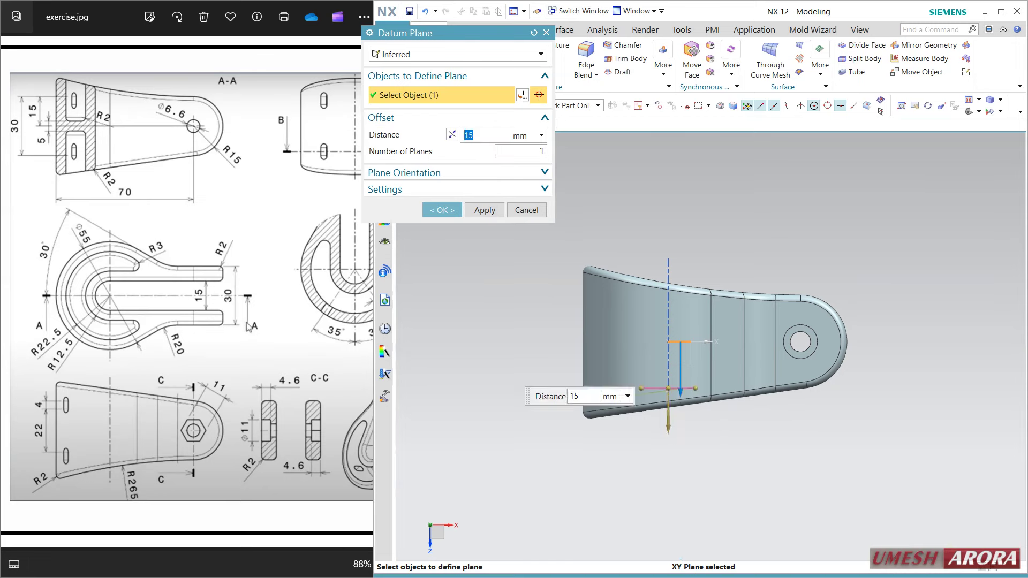
middle_drag(787, 461, 664, 303)
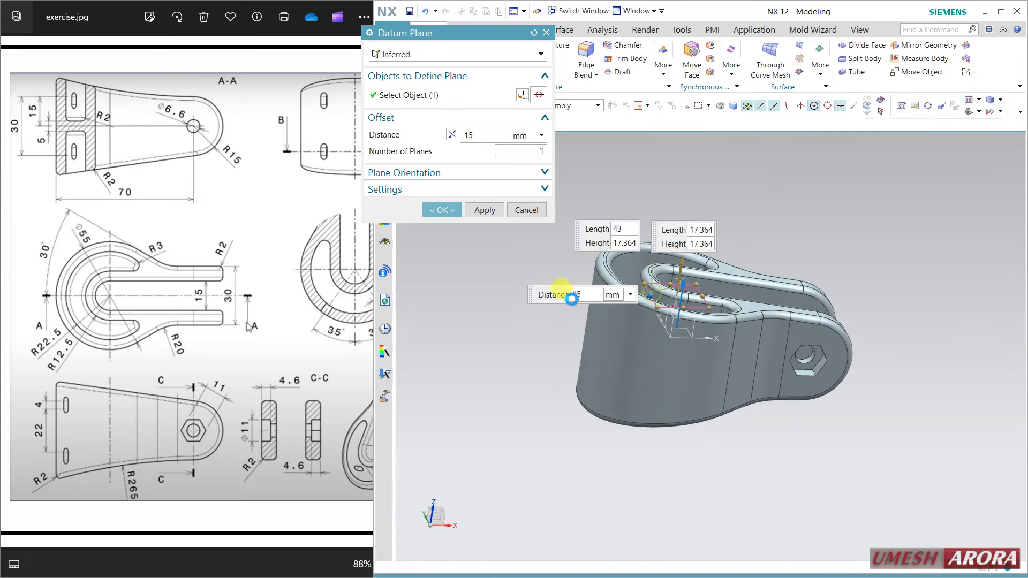
click(445, 210)
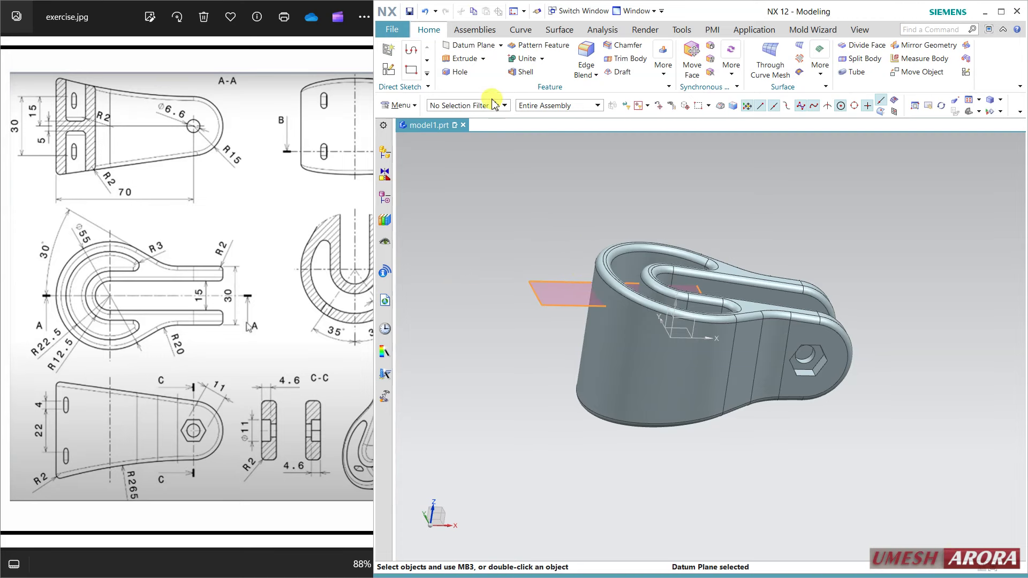
Step: Start a sketch on the new datum plane and draw a 37.5 mm line from the origin
click(396, 70)
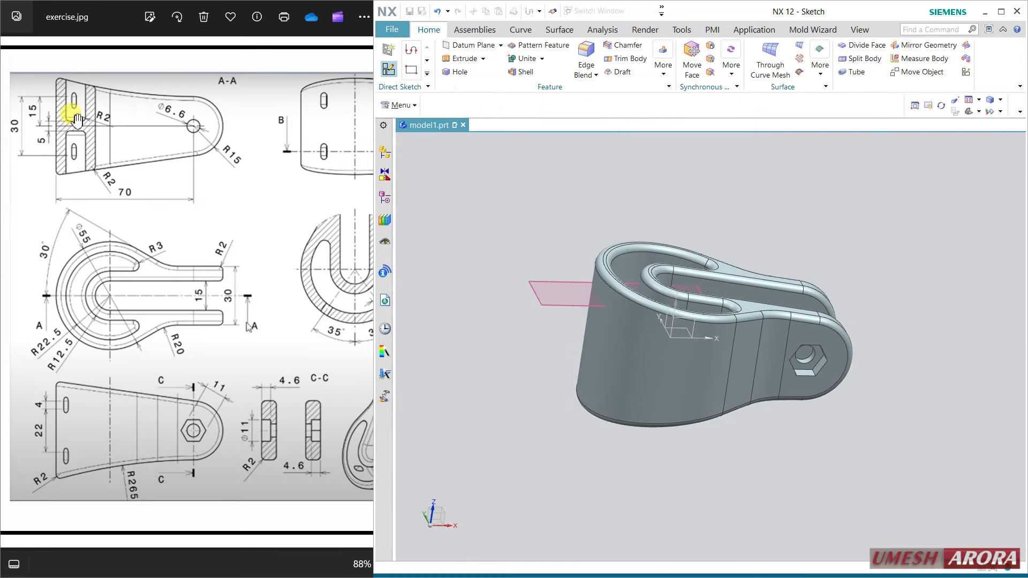
click(432, 180)
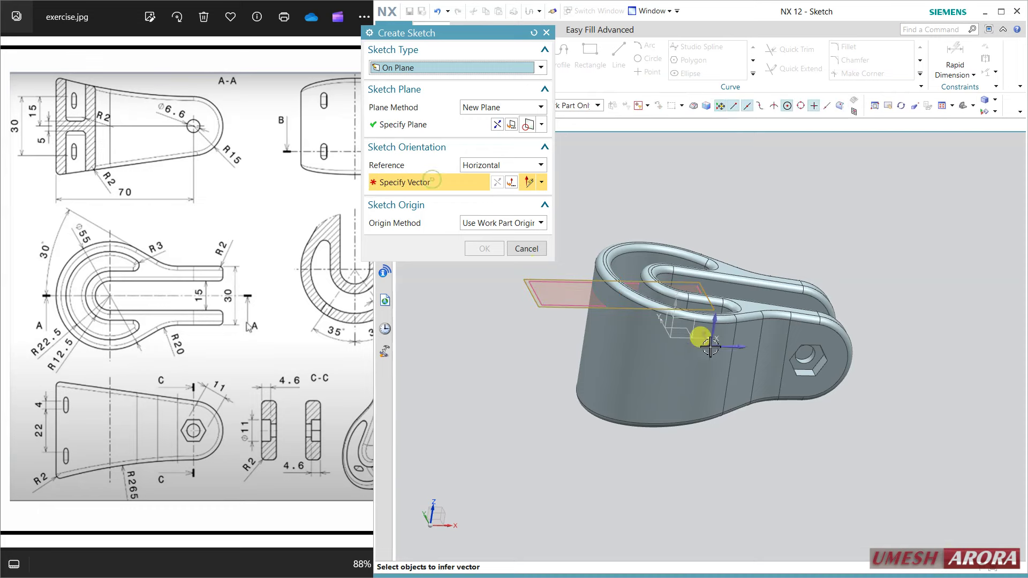
click(731, 347)
middle_click(777, 434)
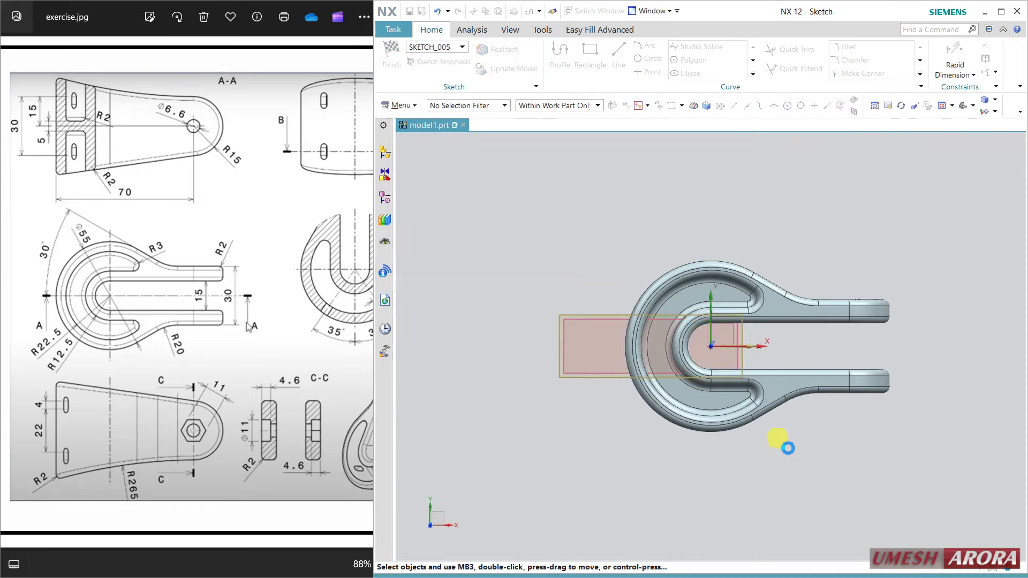
scroll(764, 348, up, 2)
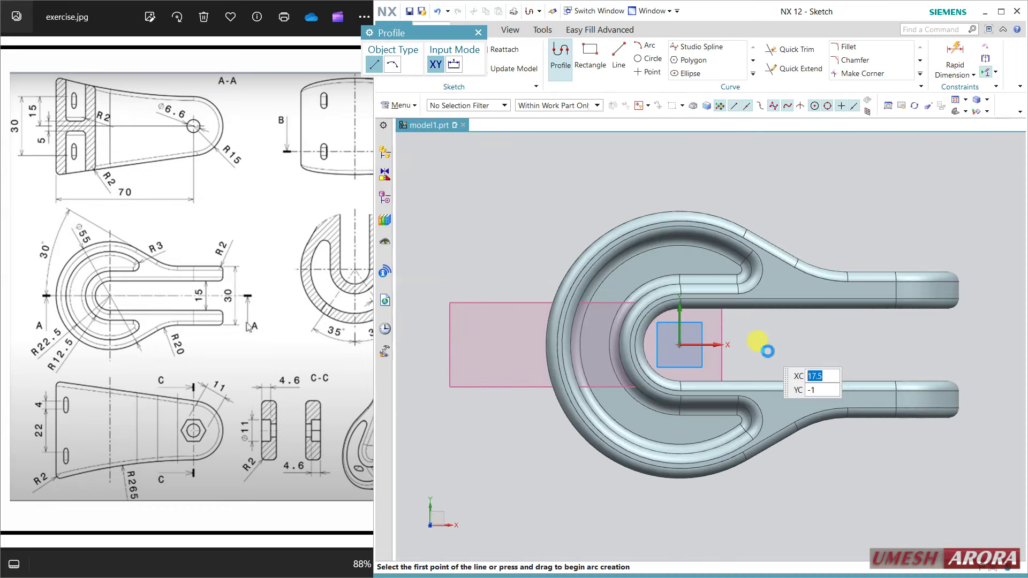
click(678, 348)
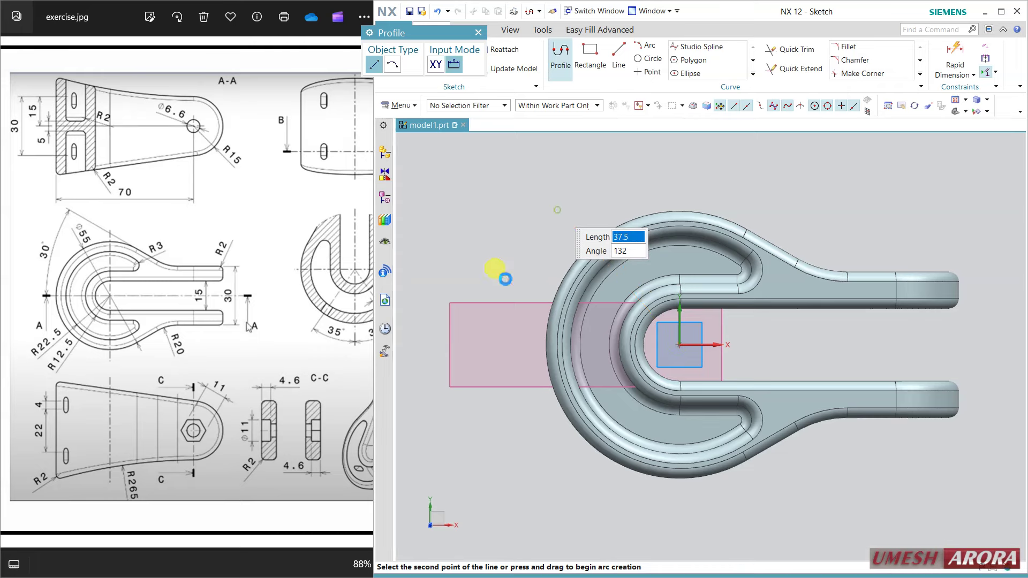
key(Return)
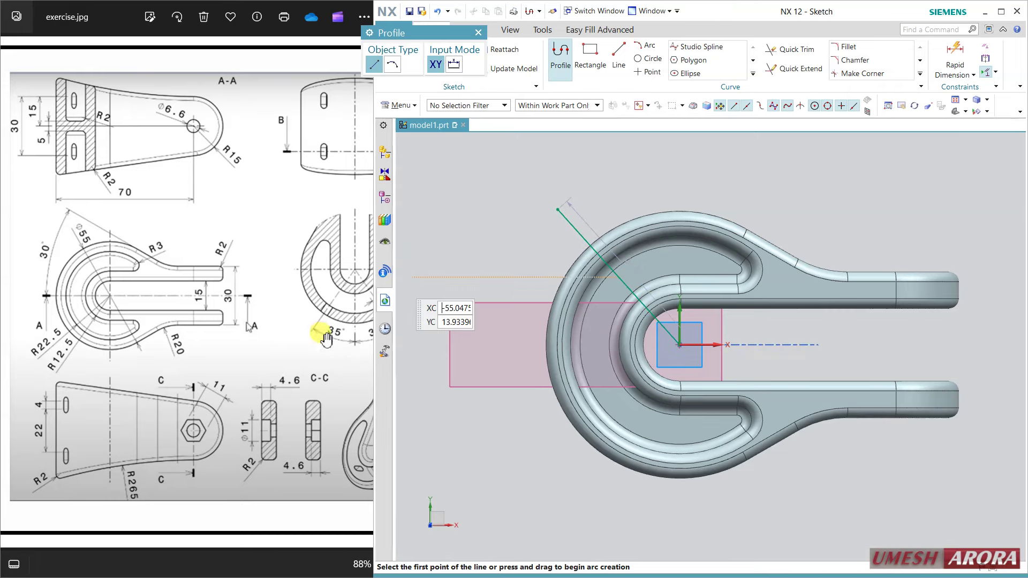
Step: Dimension the line at 35° from the horizontal axis
click(964, 75)
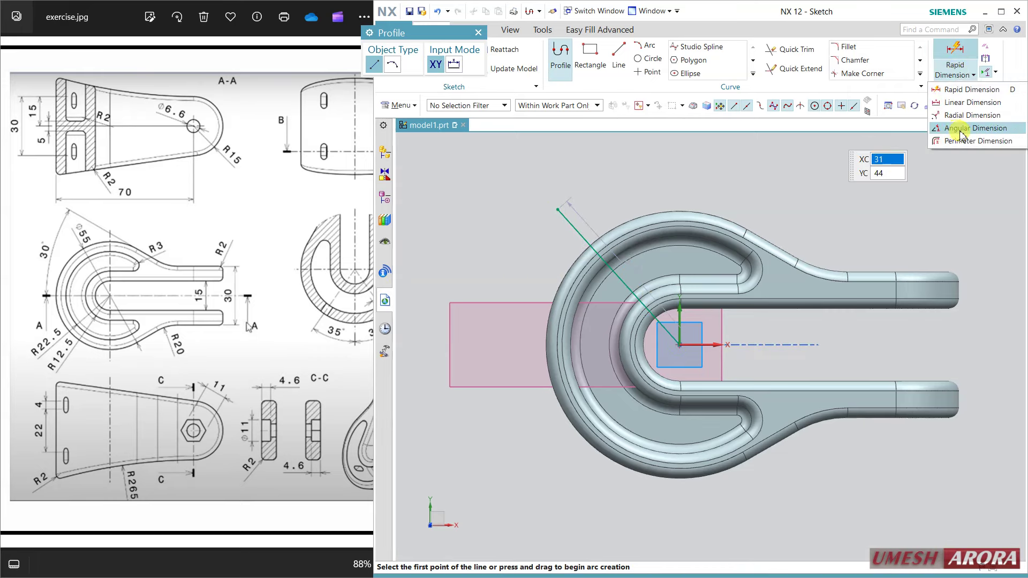
click(961, 132)
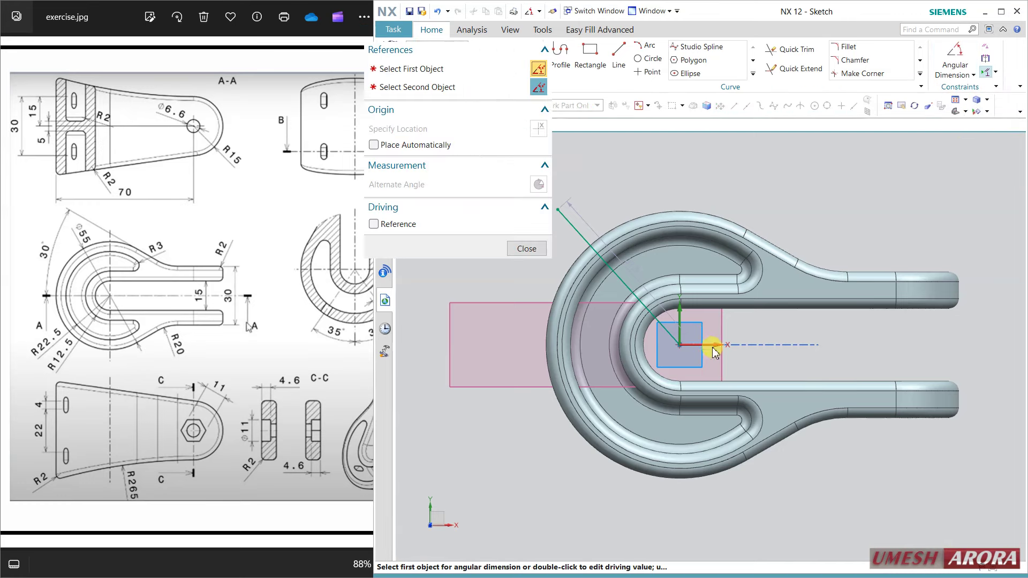
click(707, 345)
click(577, 236)
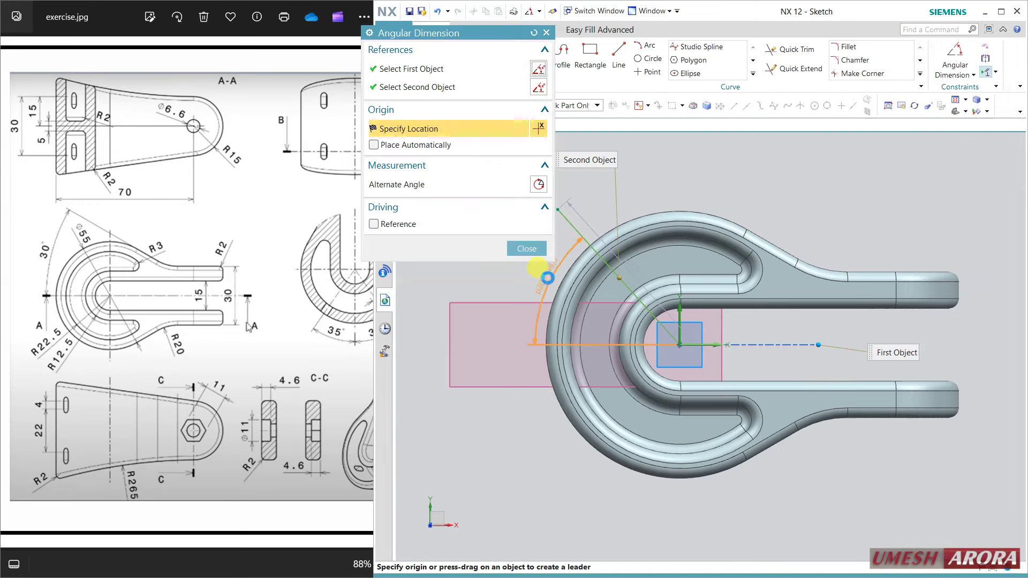
click(471, 287)
text(35)
key(Return)
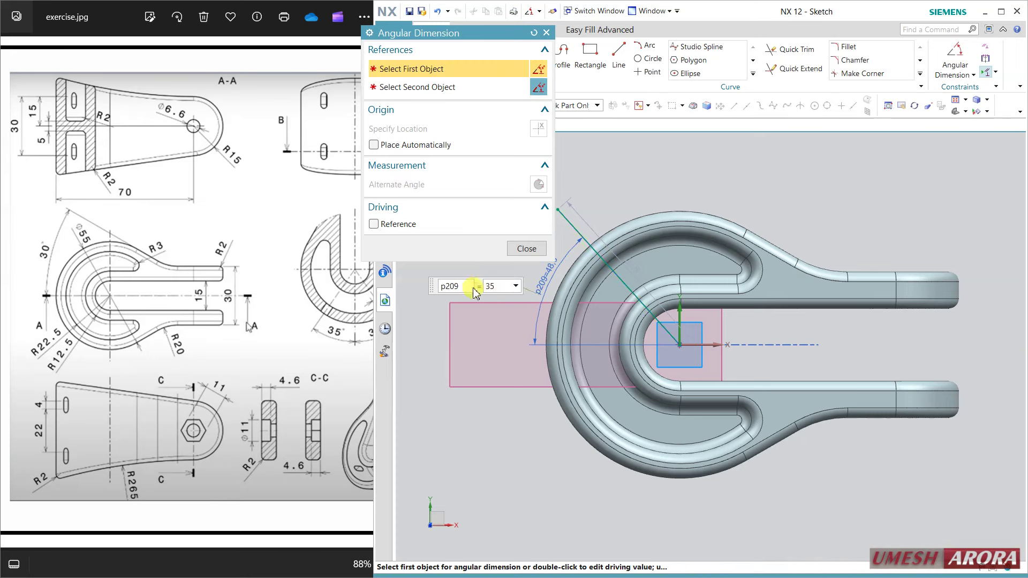
click(527, 249)
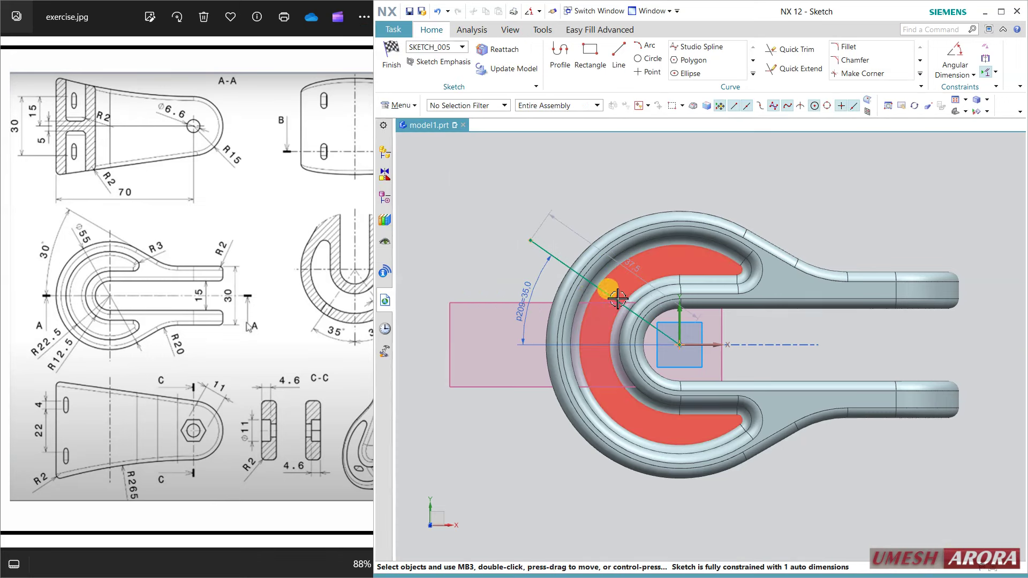
Step: Draw a circle at the origin, trim the line inside it, and make the circle a reference curve
click(640, 63)
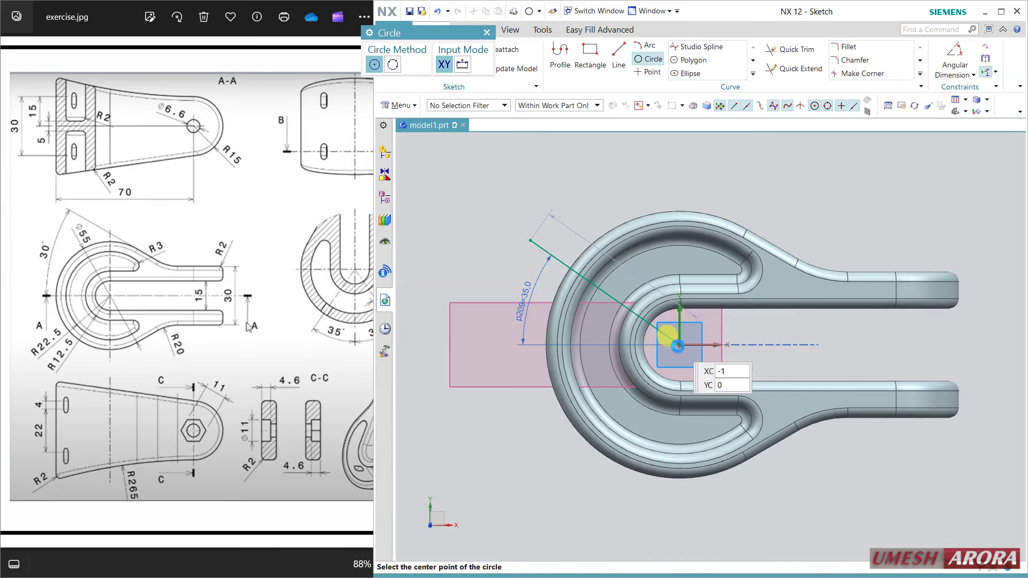
click(680, 344)
click(650, 265)
key(Escape)
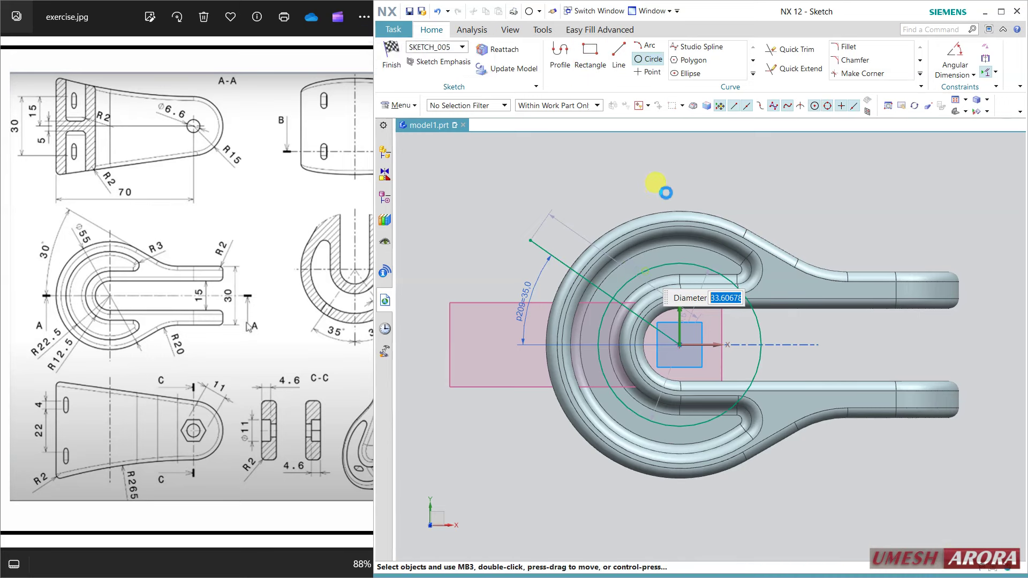
click(792, 50)
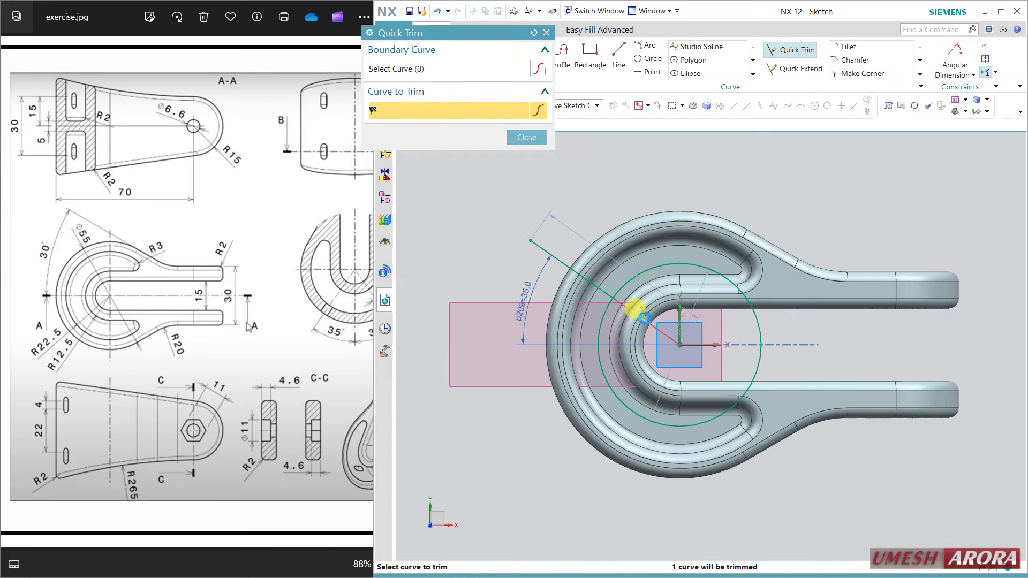
click(635, 310)
key(Escape)
click(758, 326)
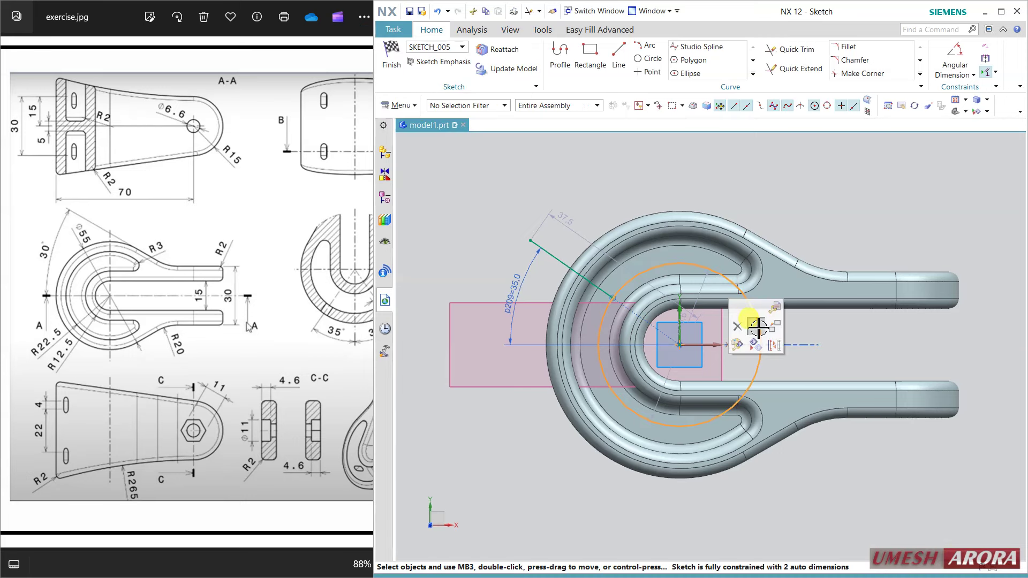
click(773, 344)
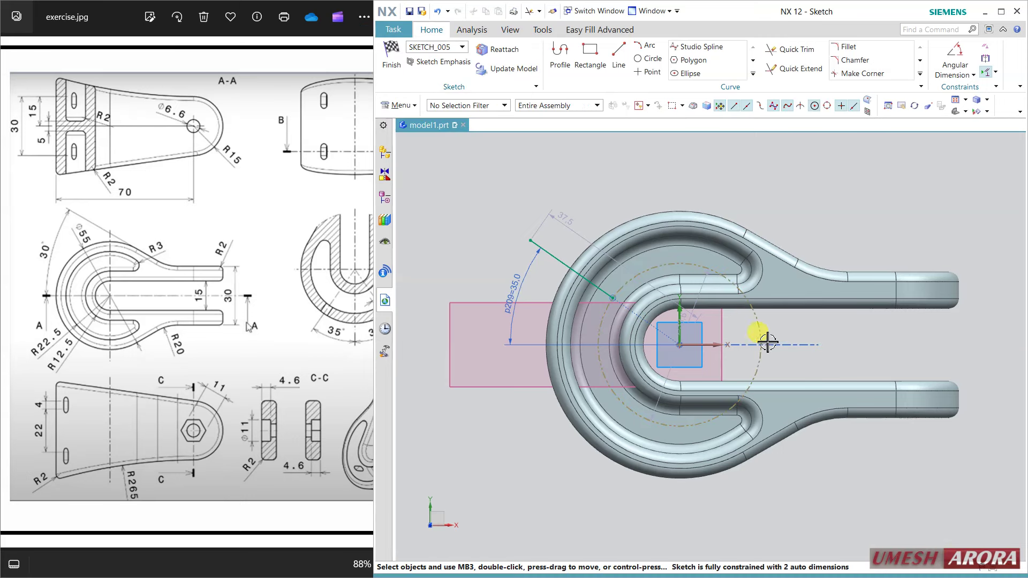
Step: Add a 30 mm line length and Ø26 circle diameter, then finish SKETCH_005
click(691, 308)
click(825, 288)
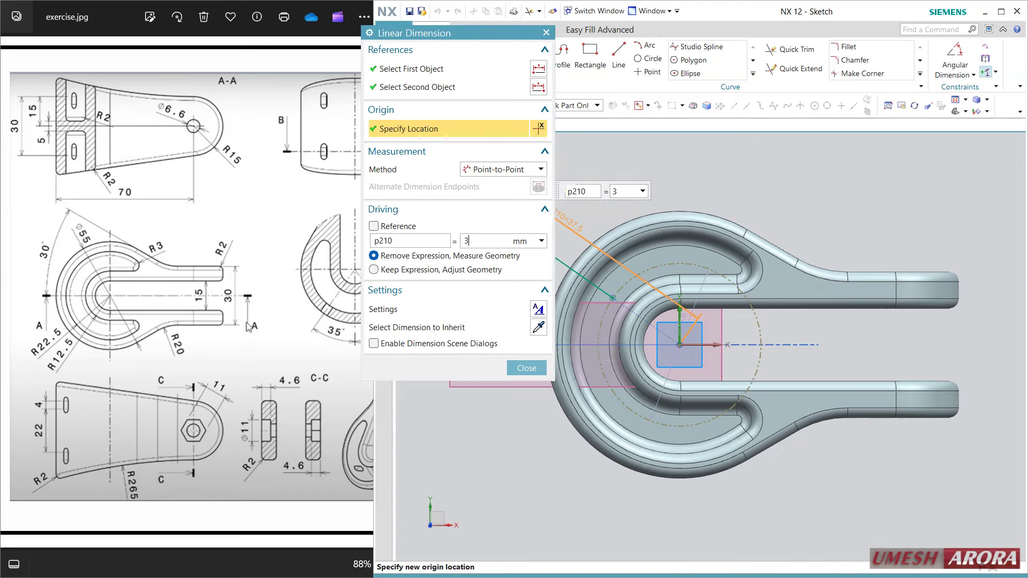
click(522, 369)
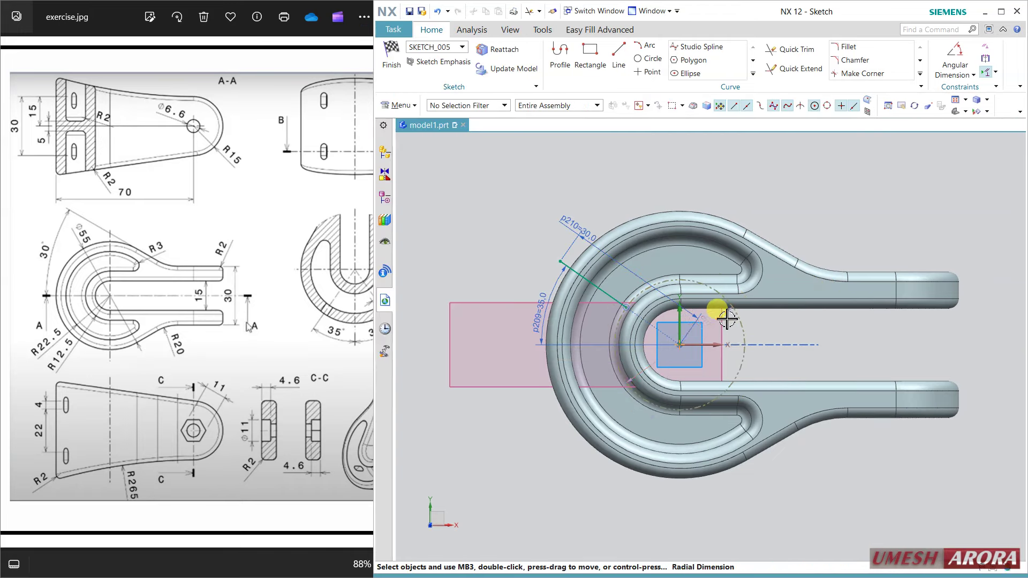
double_click(810, 340)
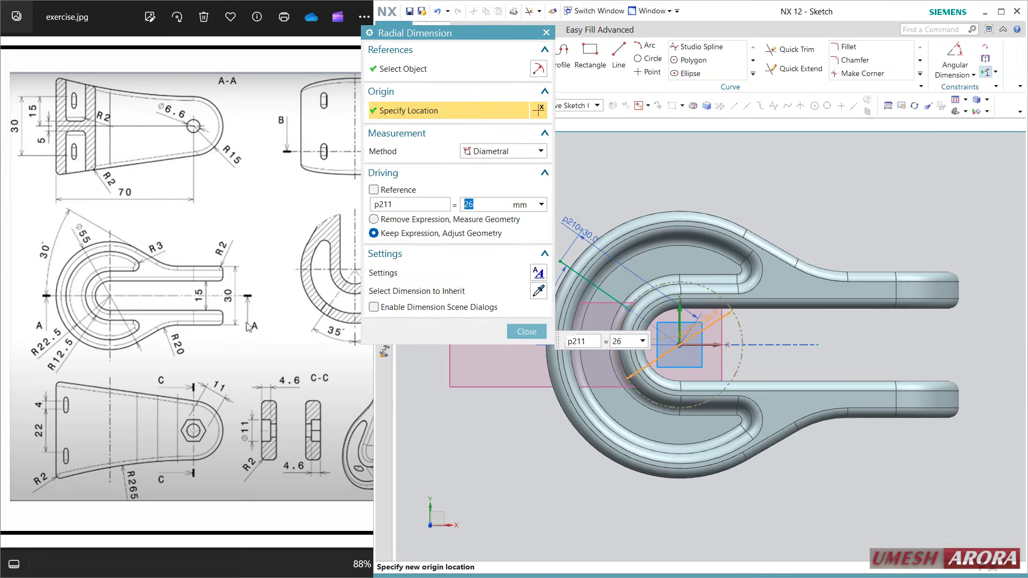
click(517, 329)
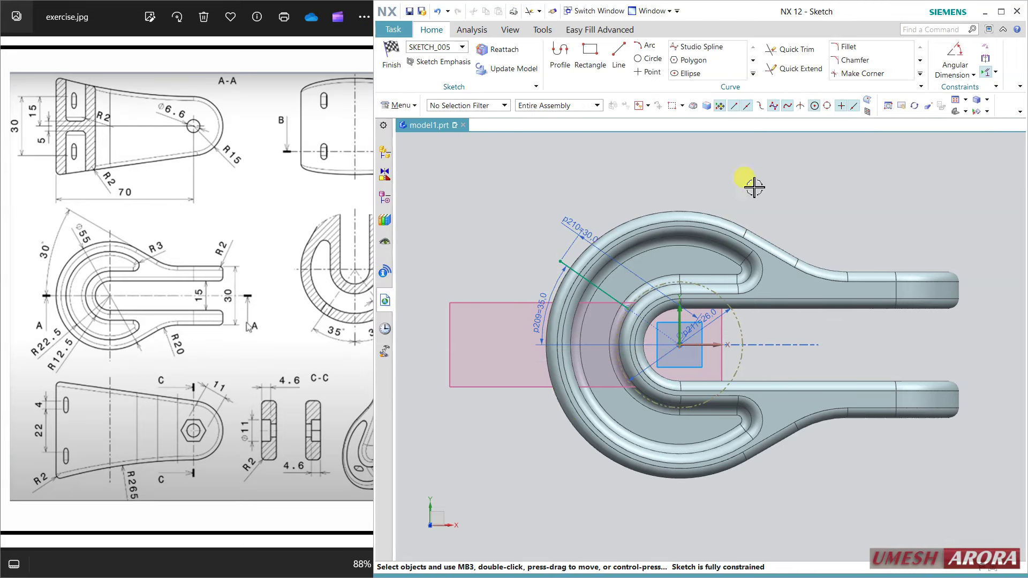
click(397, 57)
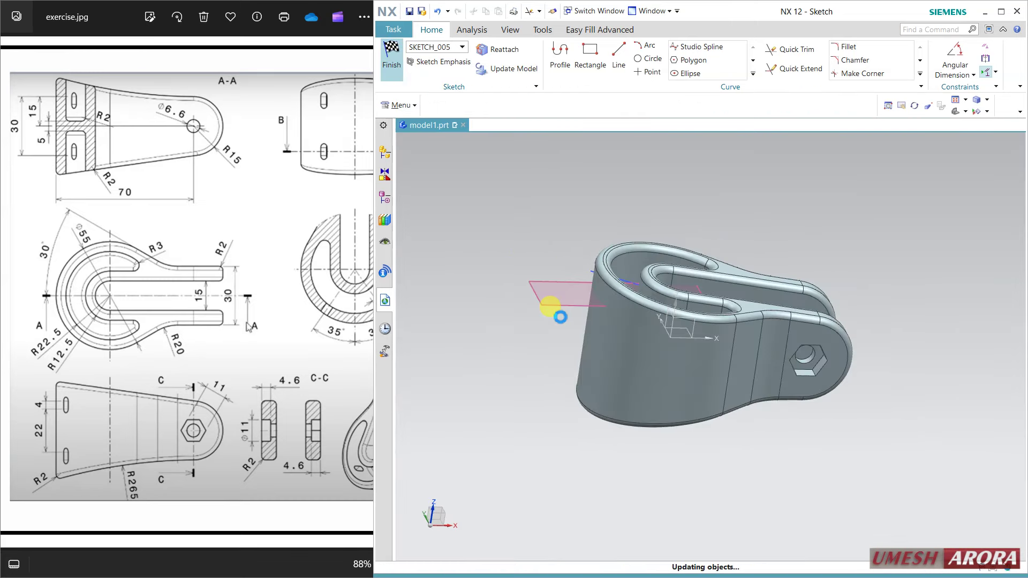
Step: Hide the old datum plane
mouse_move(521, 337)
middle_down()
mouse_move(551, 321)
mouse_move(561, 349)
middle_up()
click(564, 347)
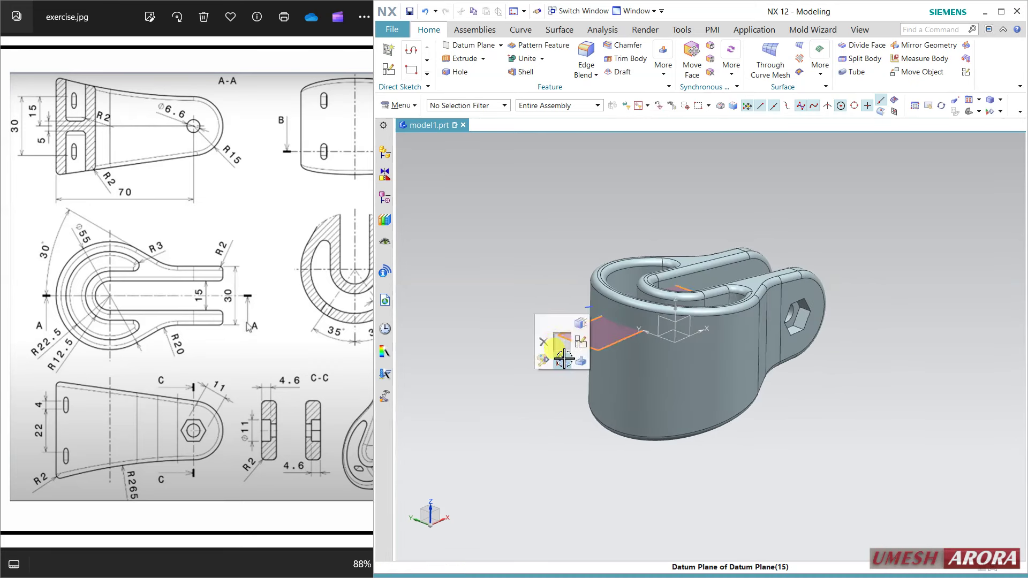
key(ctrl+b)
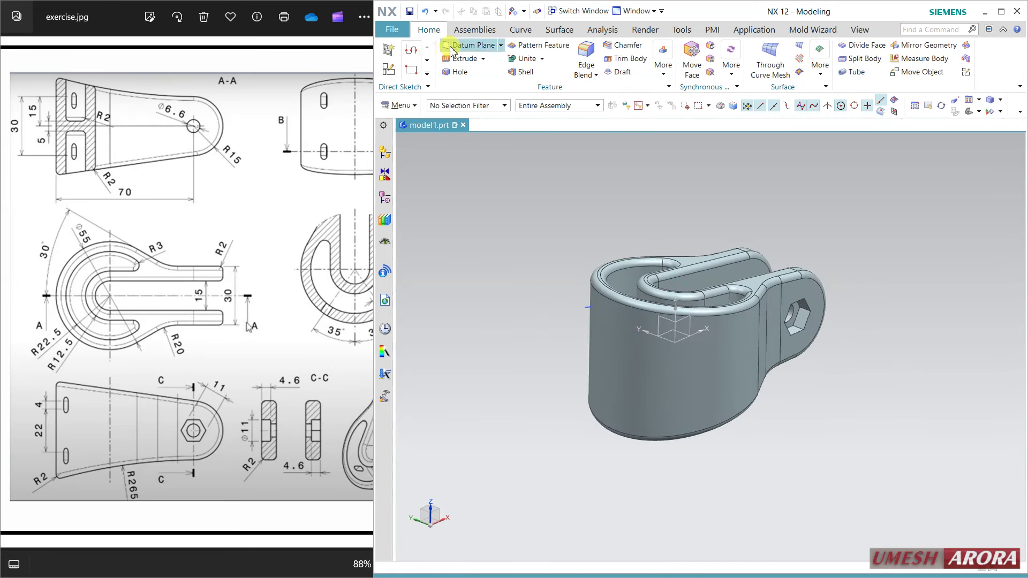
Step: Create an inferred datum plane on SKETCH_005's inclined line near the cylindrical wall
click(449, 45)
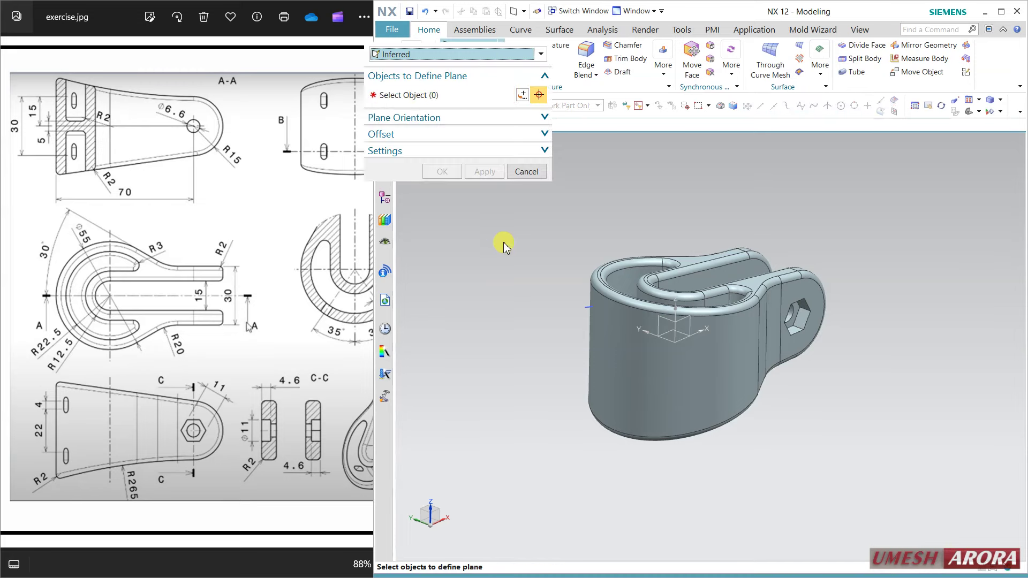
click(466, 56)
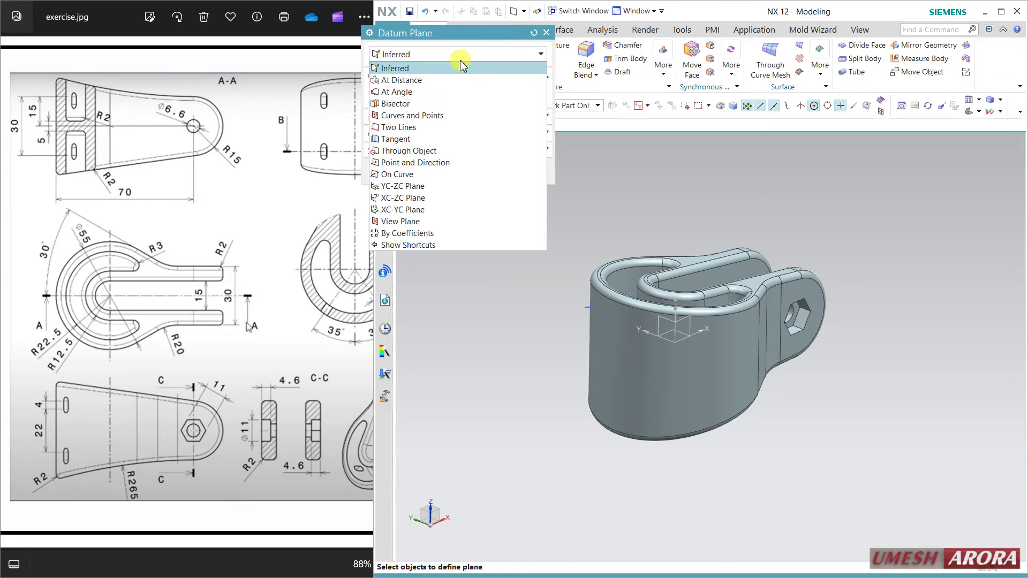
click(463, 68)
scroll(591, 309, up, 4)
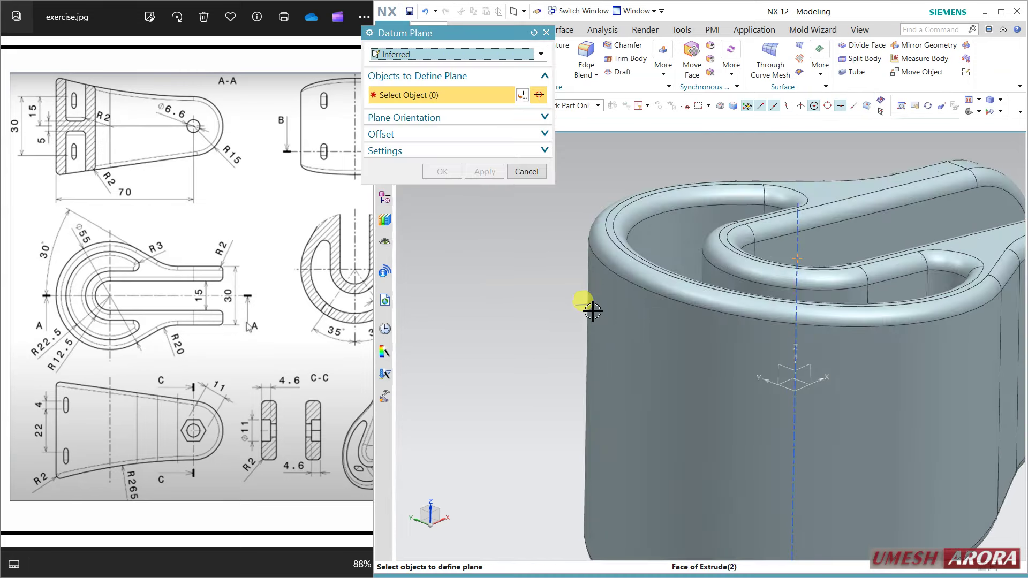
click(584, 306)
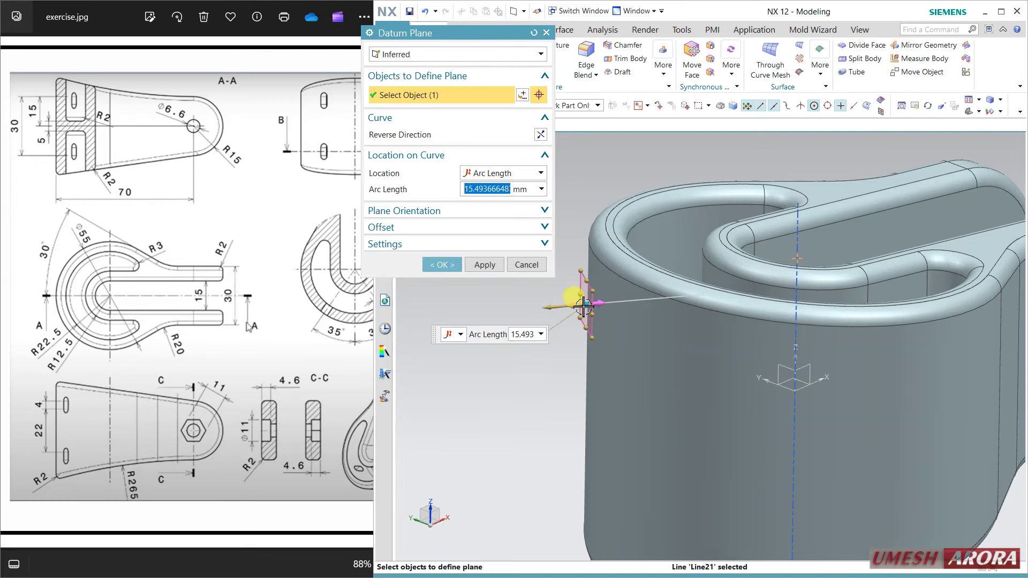
click(454, 265)
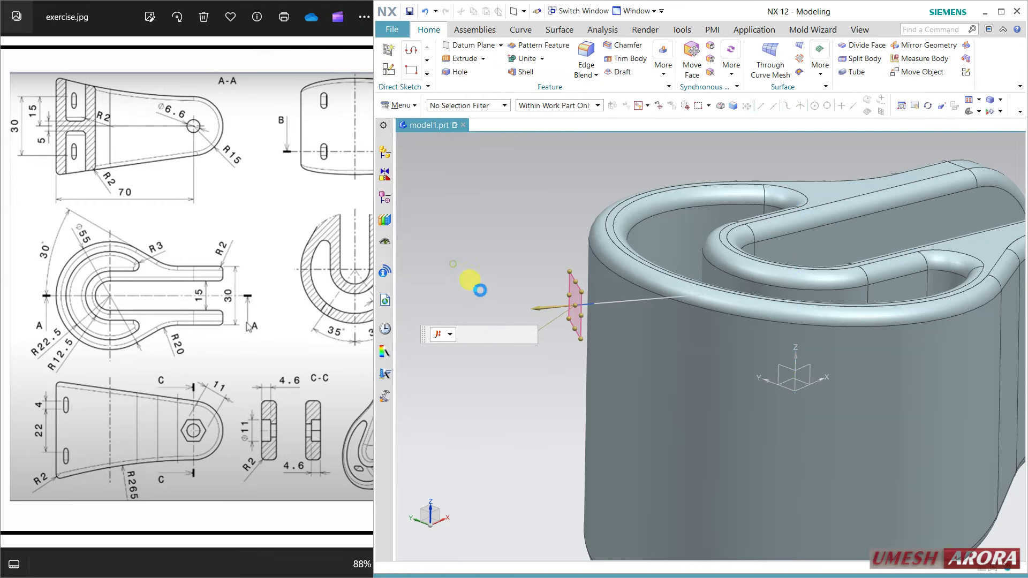
scroll(505, 340, down, 3)
mouse_move(505, 339)
middle_down()
mouse_move(620, 349)
mouse_move(625, 431)
mouse_move(608, 349)
mouse_move(601, 355)
mouse_move(618, 359)
middle_up()
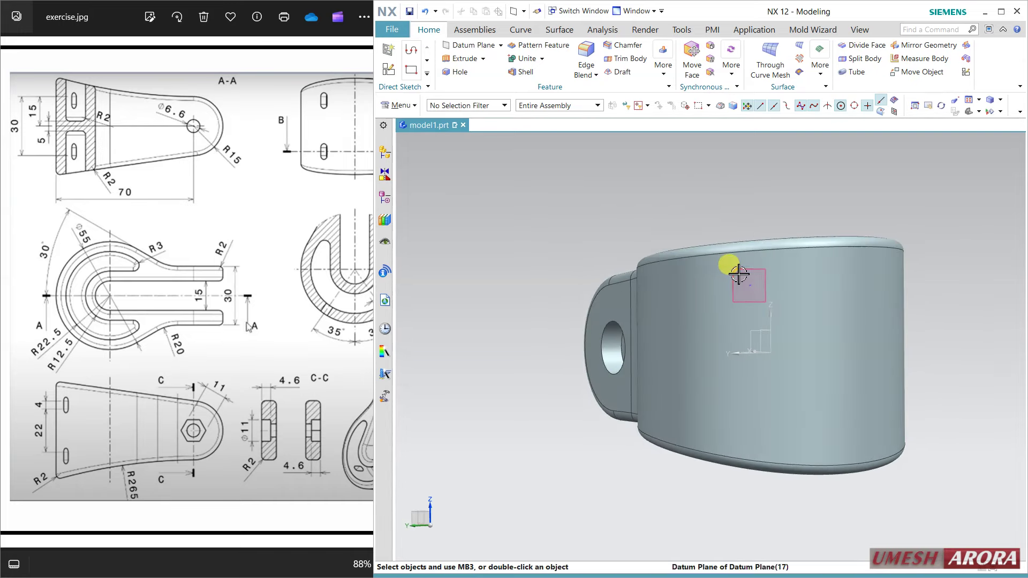
Step: Start a sketch on the inclined datum plane, oriented horizontally by the cylindrical wall face
click(412, 68)
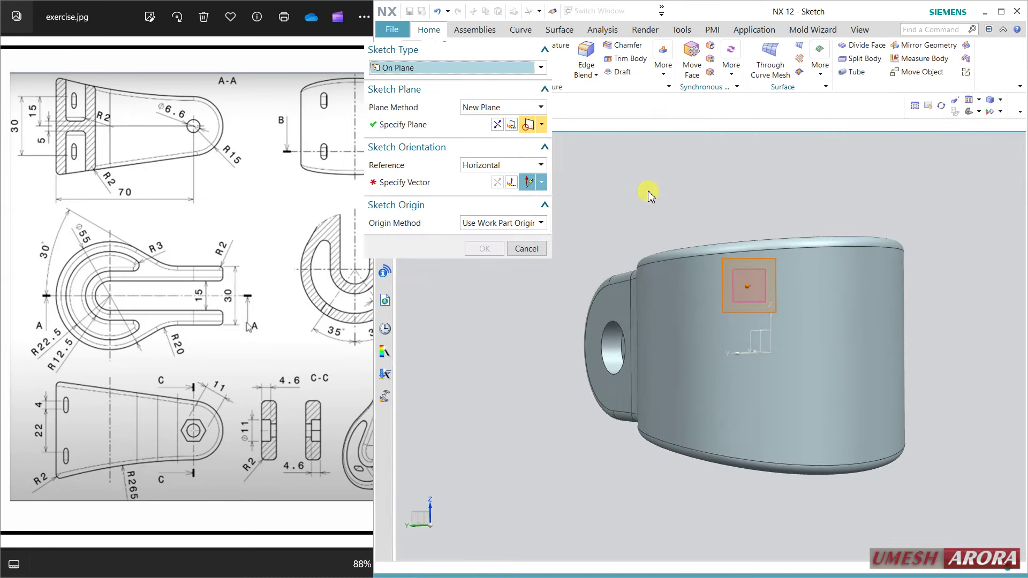
click(425, 181)
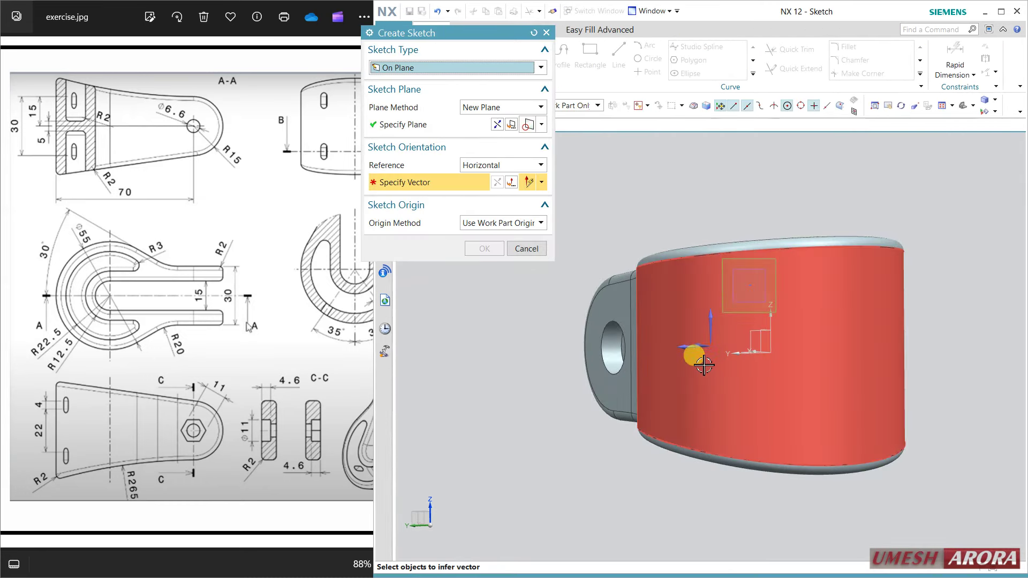
click(684, 342)
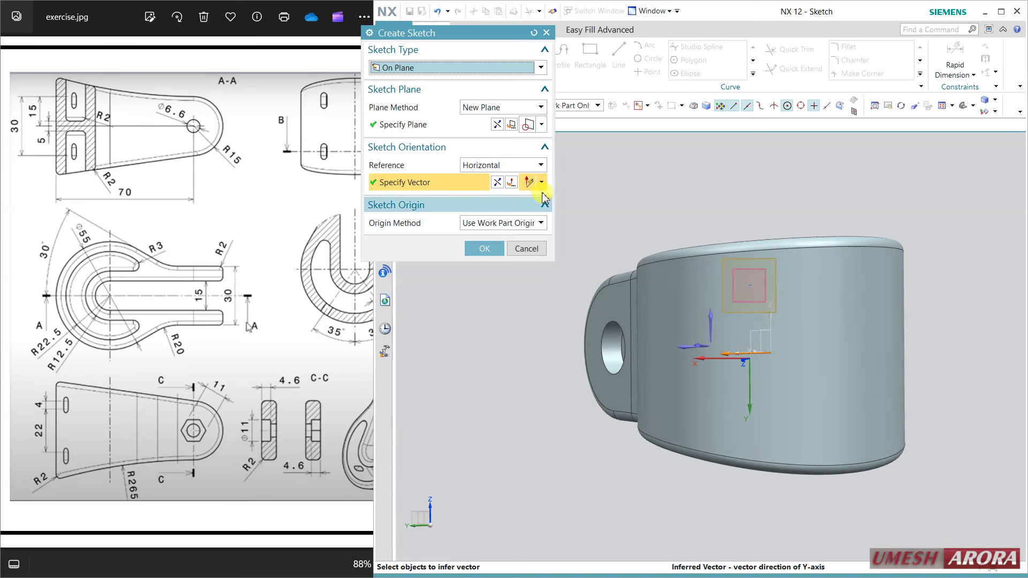
click(497, 125)
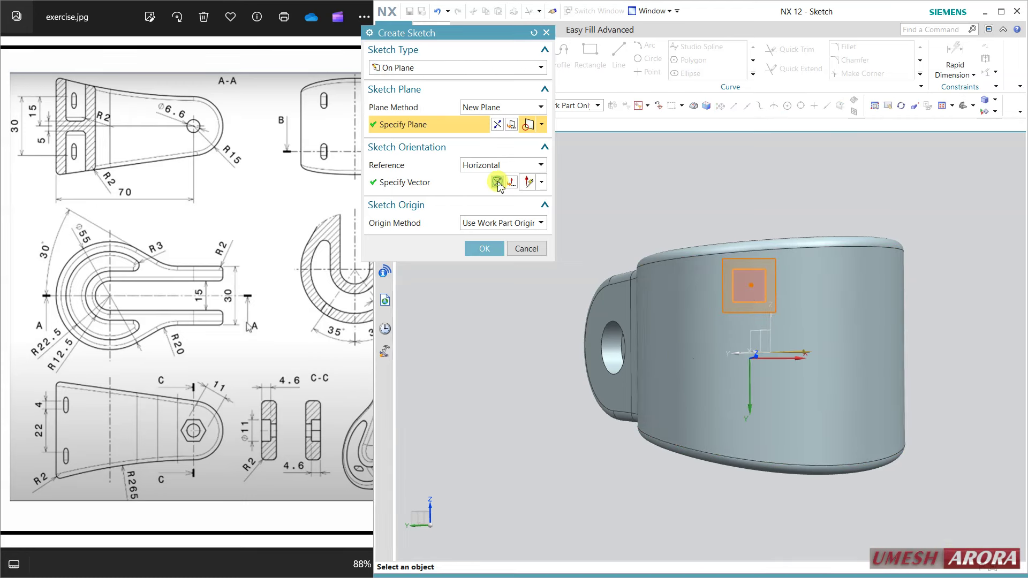
click(485, 248)
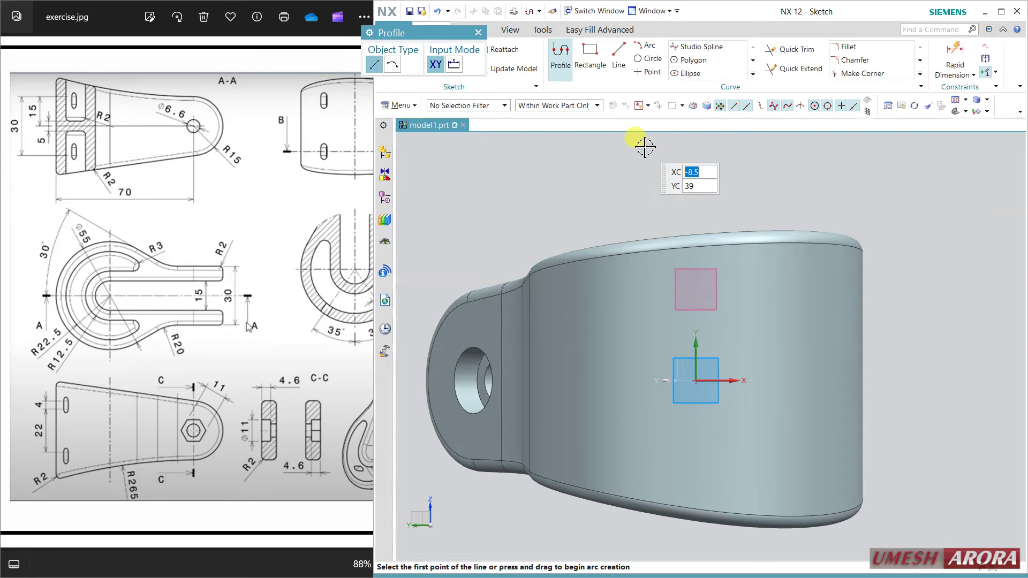
Step: Draw two Ø4 circles, one above the other, with centres spaced 4 mm apart
click(649, 59)
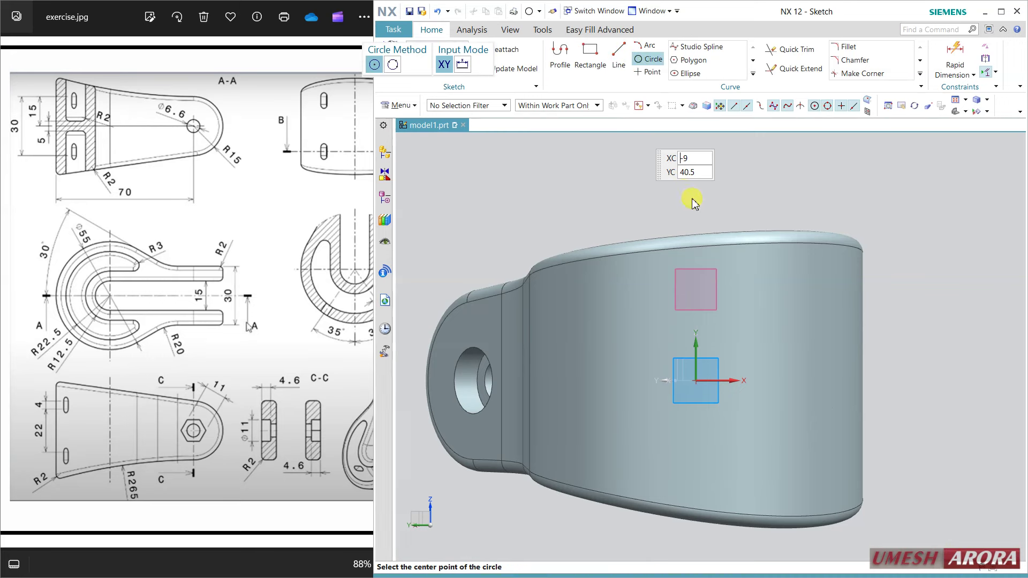
middle_drag(694, 200, 712, 299)
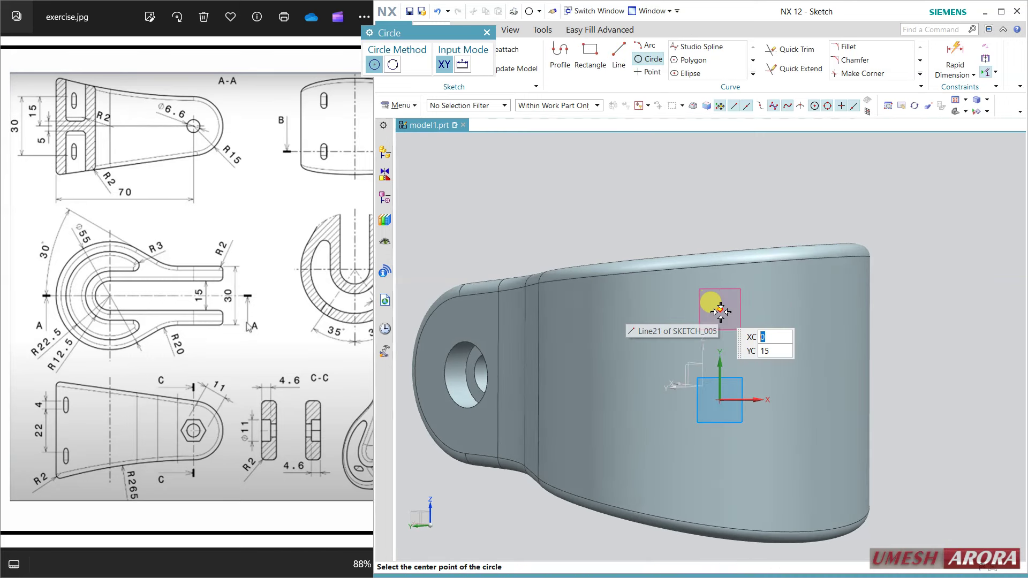
click(719, 310)
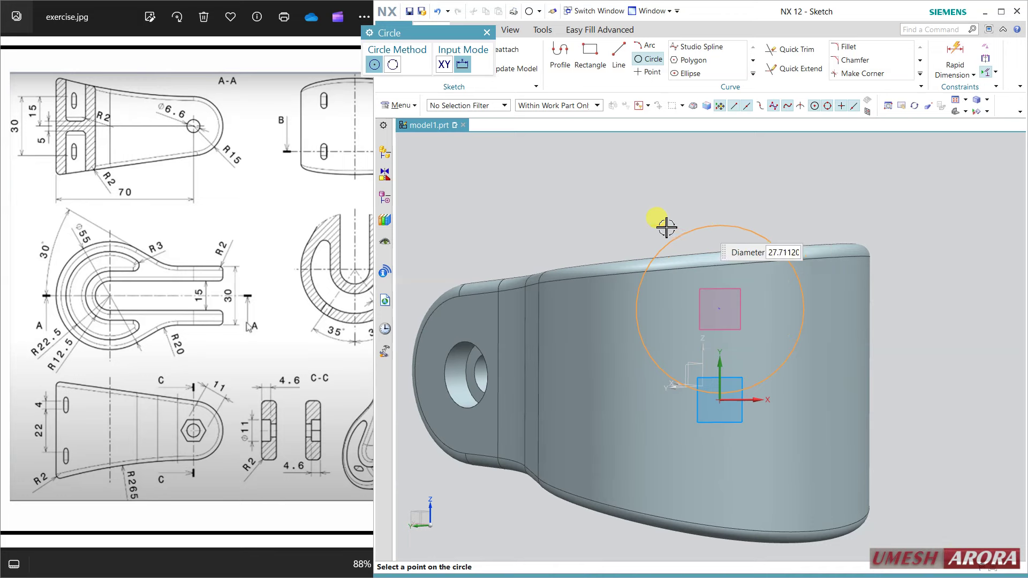
click(343, 313)
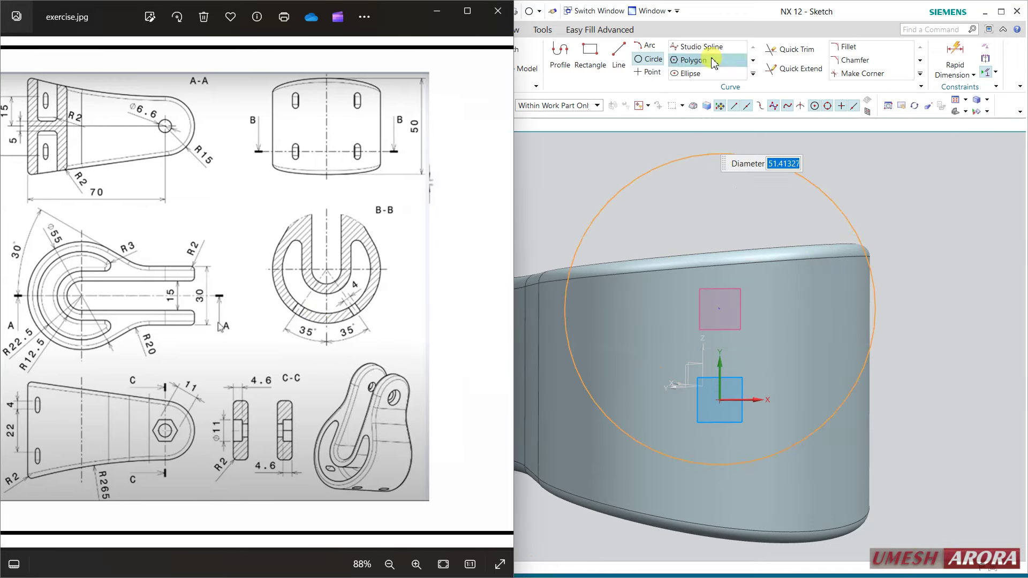
click(723, 11)
text(4)
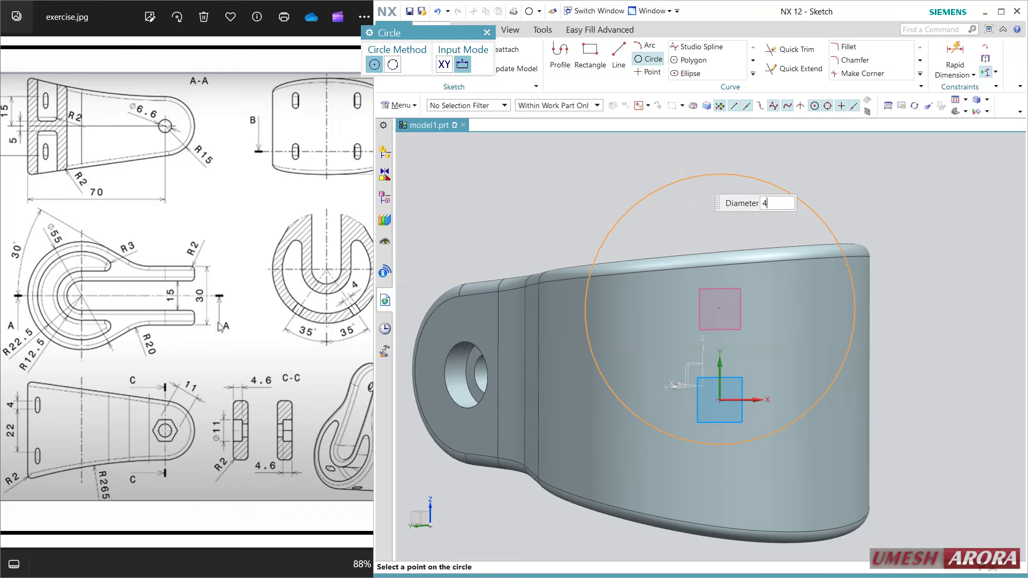
key(Return)
scroll(722, 345, up, 2)
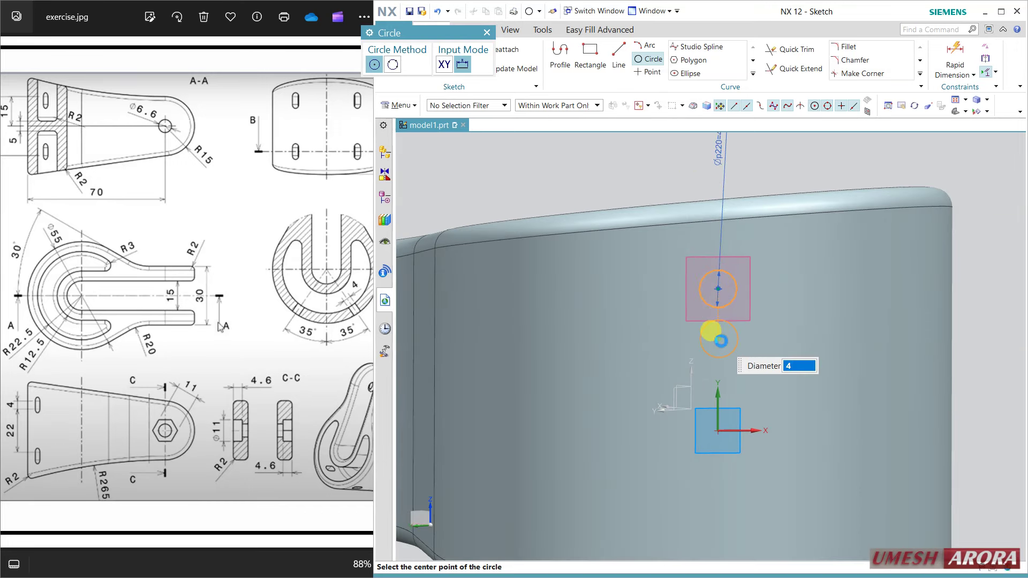
click(720, 341)
key(Escape)
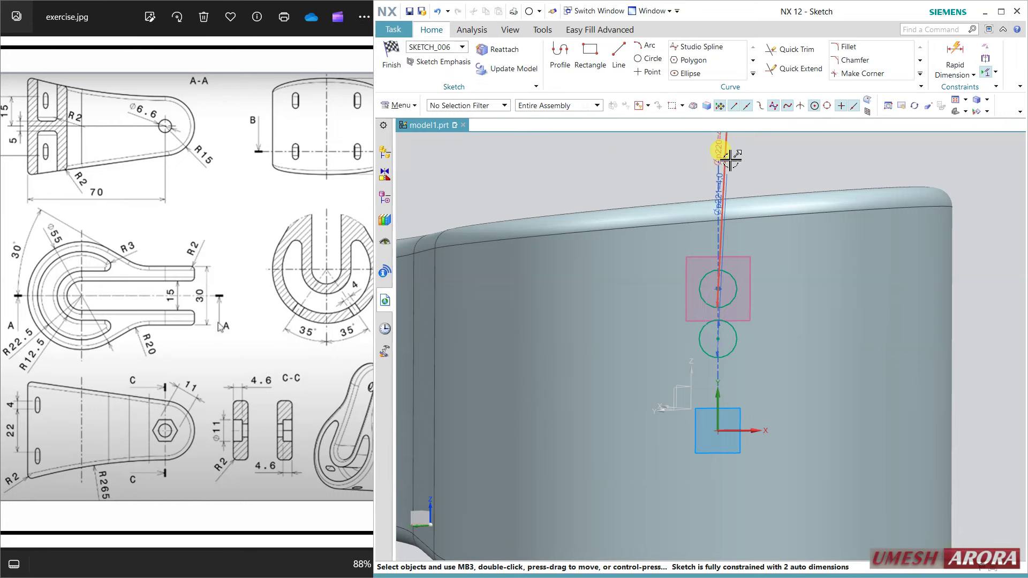
drag(729, 159, 809, 181)
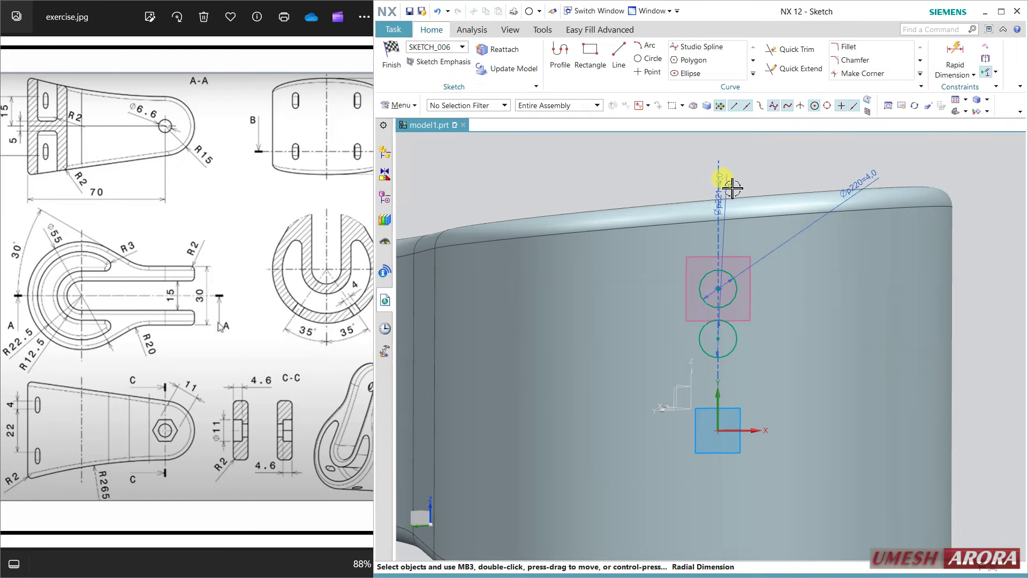
mouse_move(723, 177)
mouse_down()
mouse_move(962, 315)
mouse_move(1001, 323)
mouse_up()
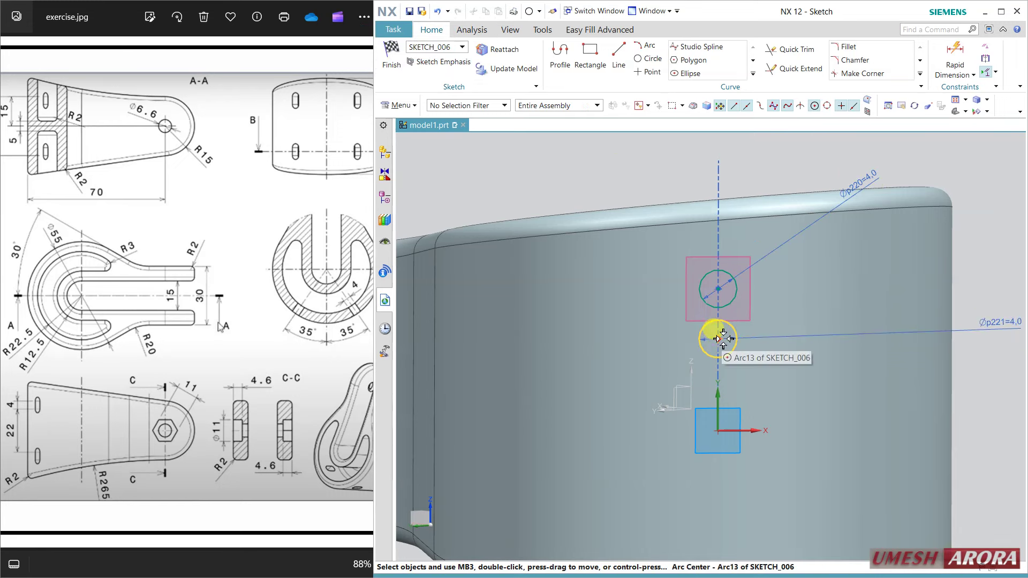
mouse_move(46, 175)
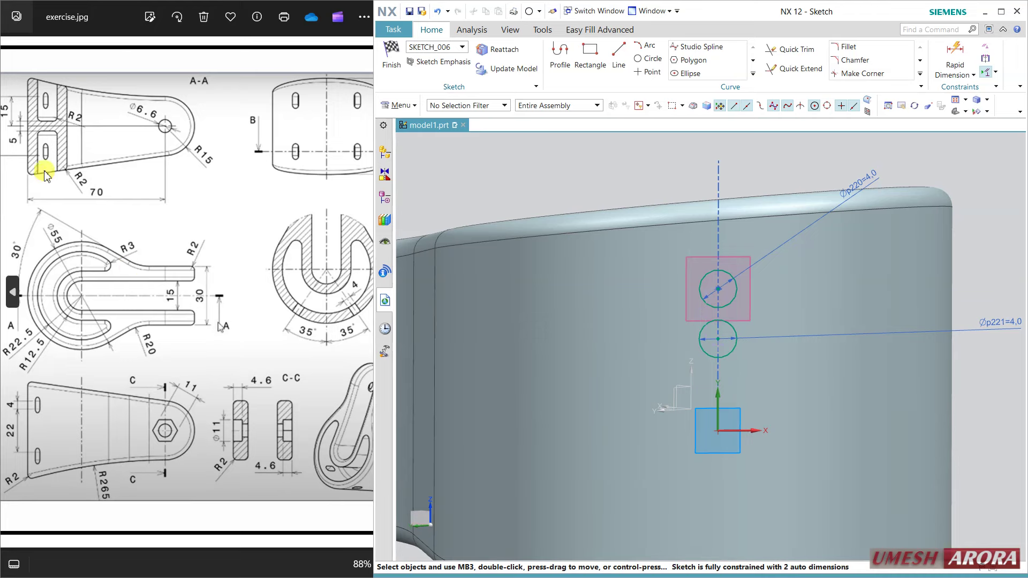
key(super+Left)
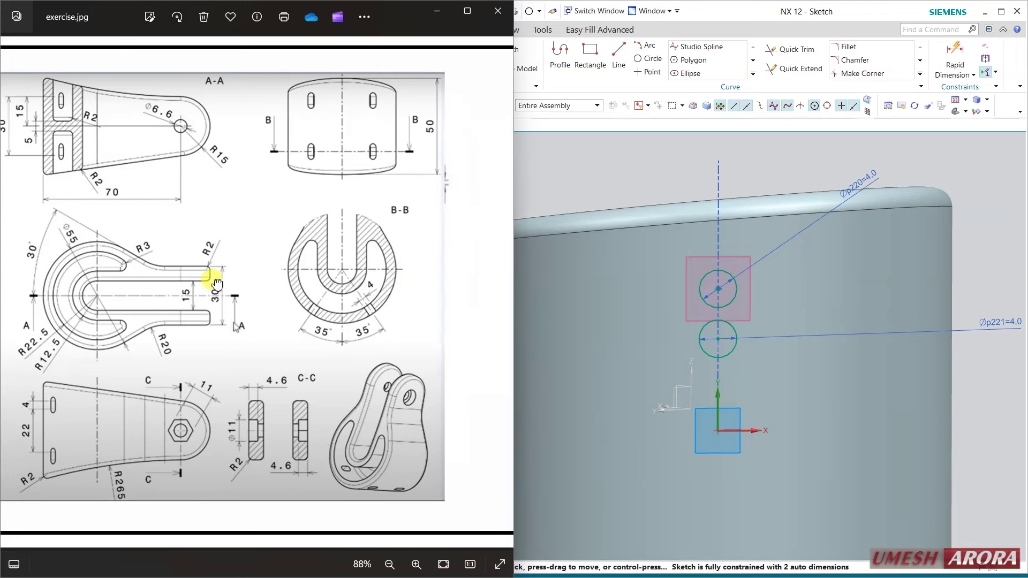
click(707, 311)
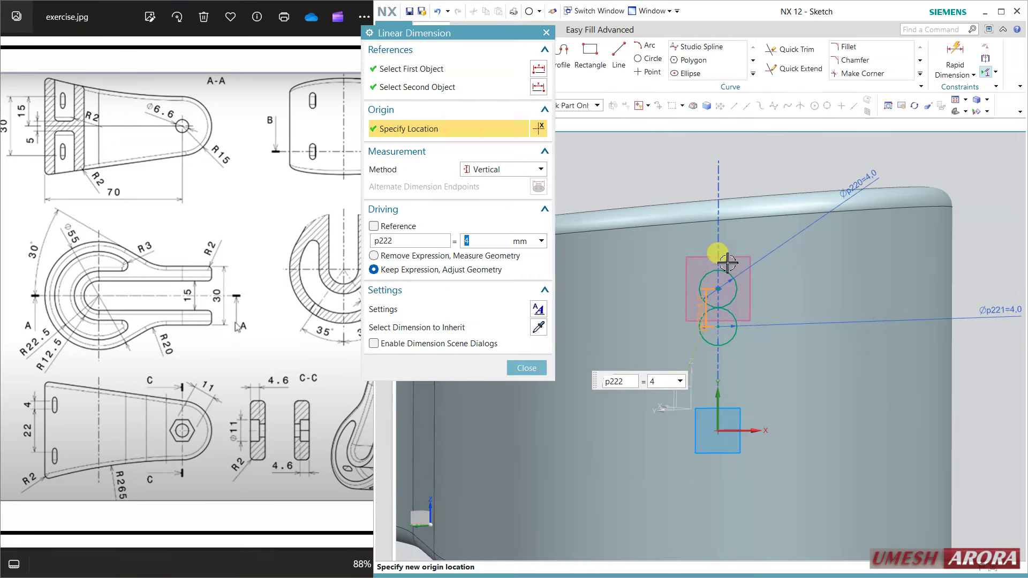
Step: Draw vertical lines joining the circles' left and right sides
click(618, 53)
scroll(707, 278, up, 3)
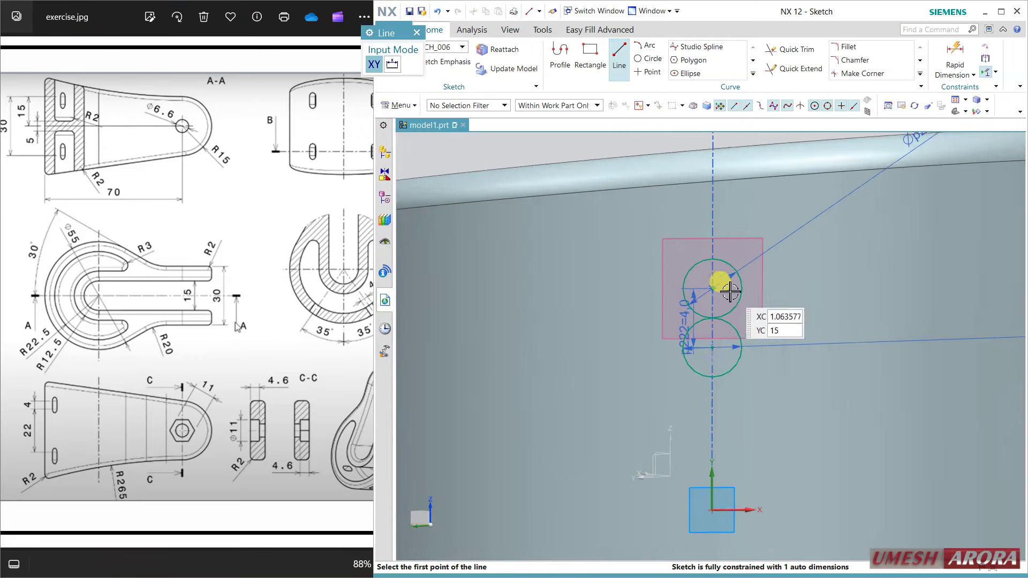
scroll(745, 287, up, 1)
click(744, 287)
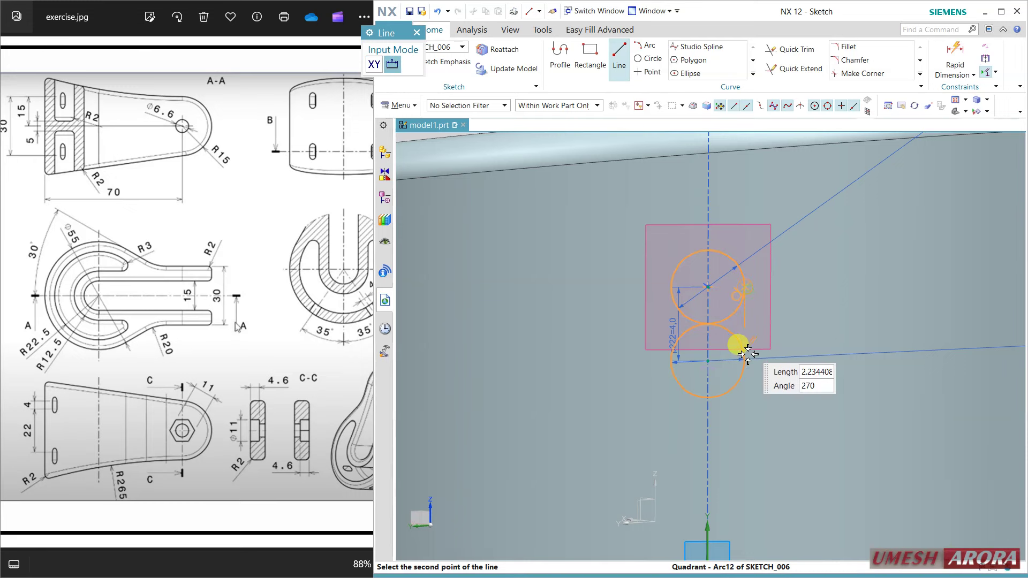
click(744, 358)
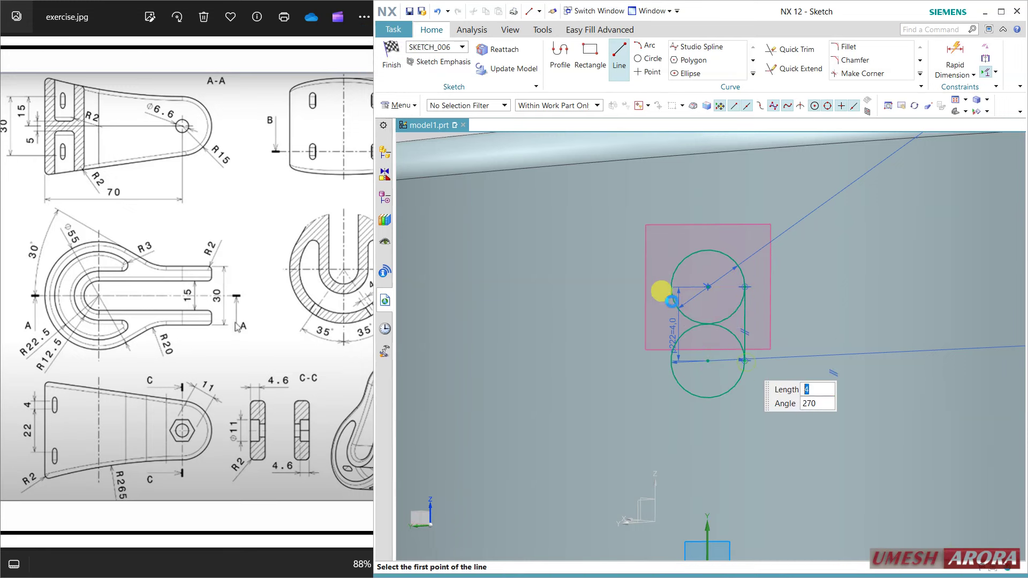
click(671, 290)
click(671, 362)
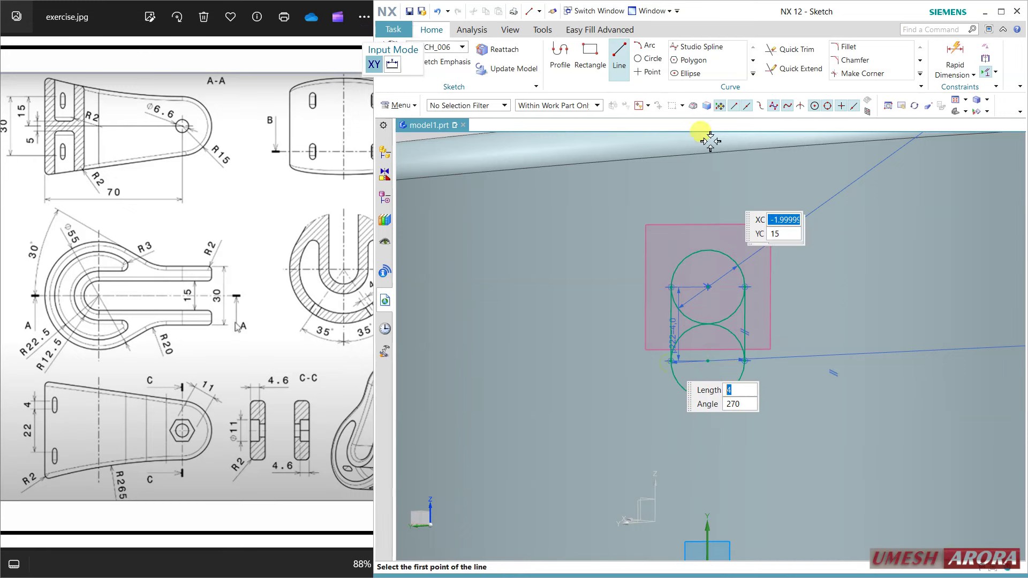
Step: Trim the inner arcs into an oval slot and finish SKETCH_006
click(791, 50)
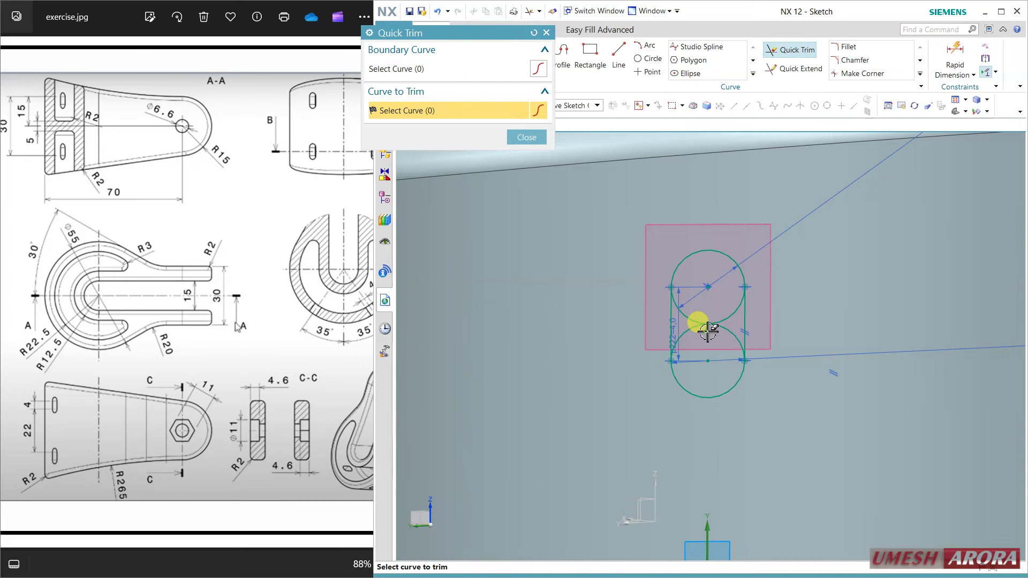
click(705, 329)
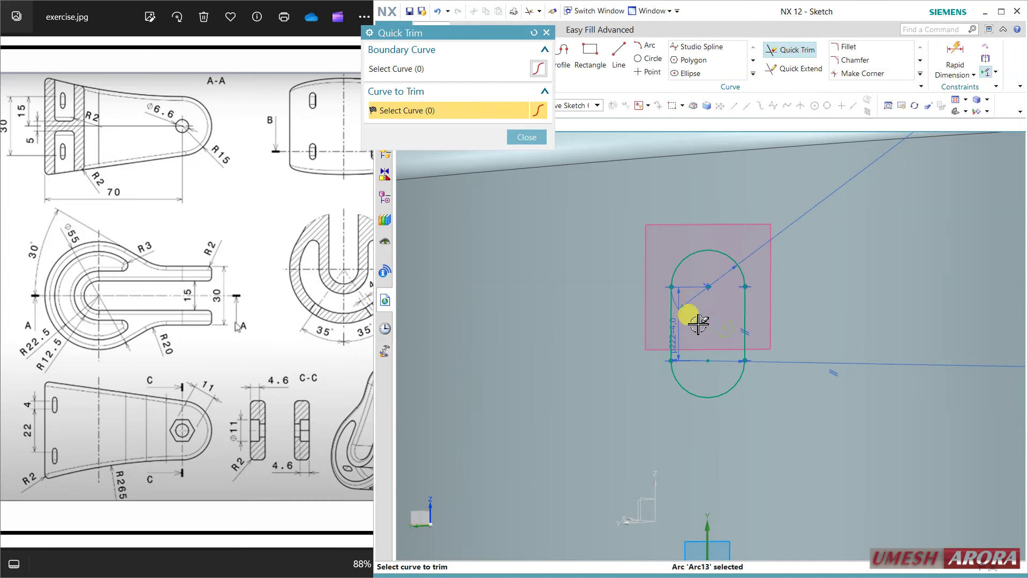
click(526, 137)
click(391, 59)
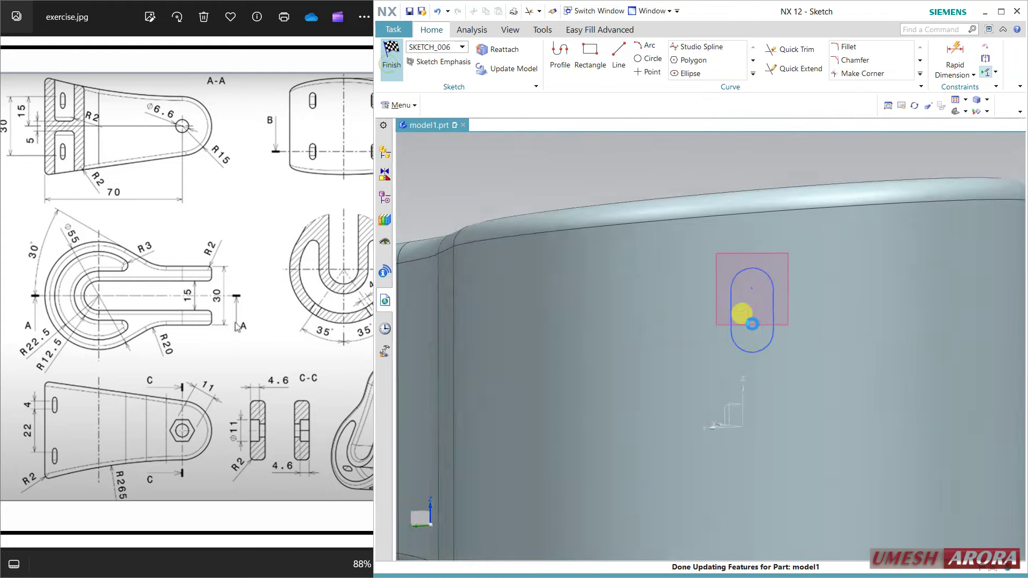
Step: Sweep the oval slot along the straight guide line with fixed orientation
middle_drag(815, 198, 818, 183)
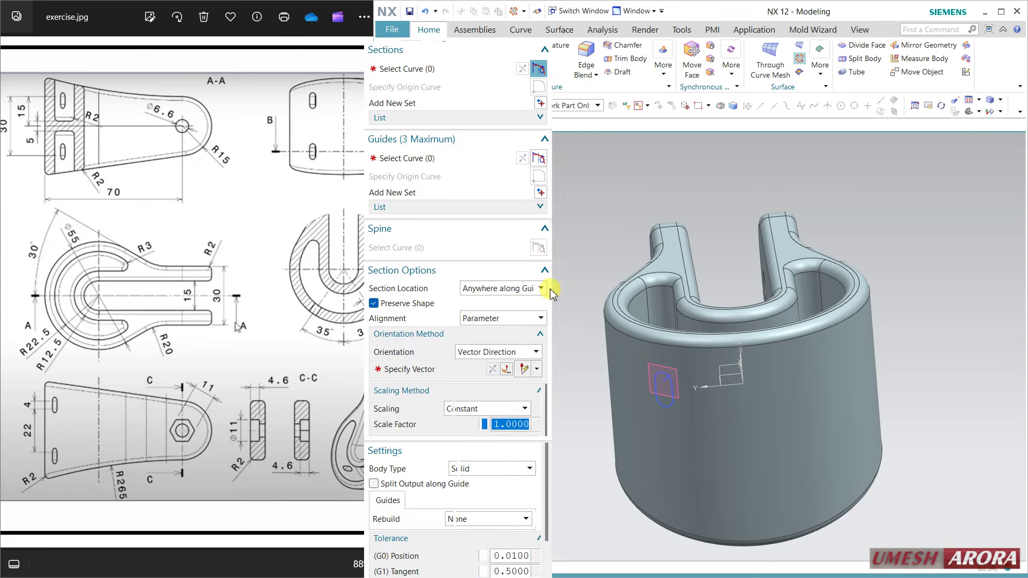
click(667, 410)
click(452, 132)
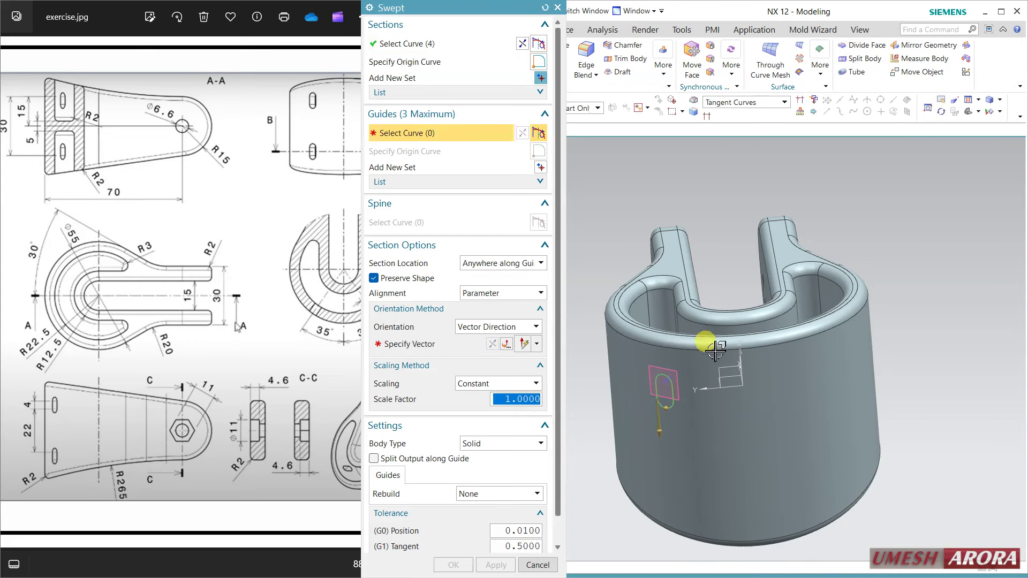
mouse_move(714, 316)
middle_down()
mouse_move(681, 340)
mouse_move(674, 423)
middle_up()
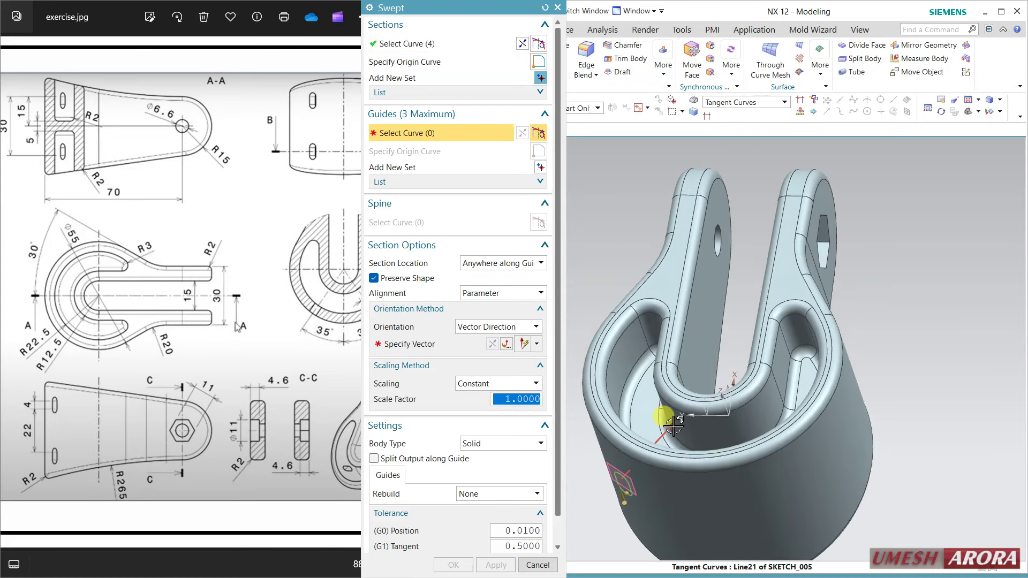
click(673, 425)
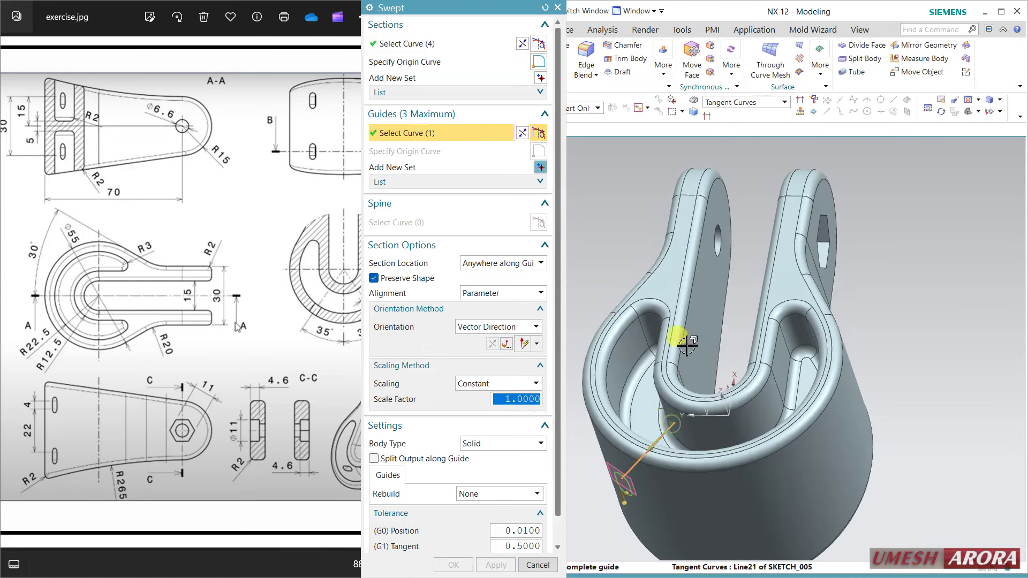
click(493, 327)
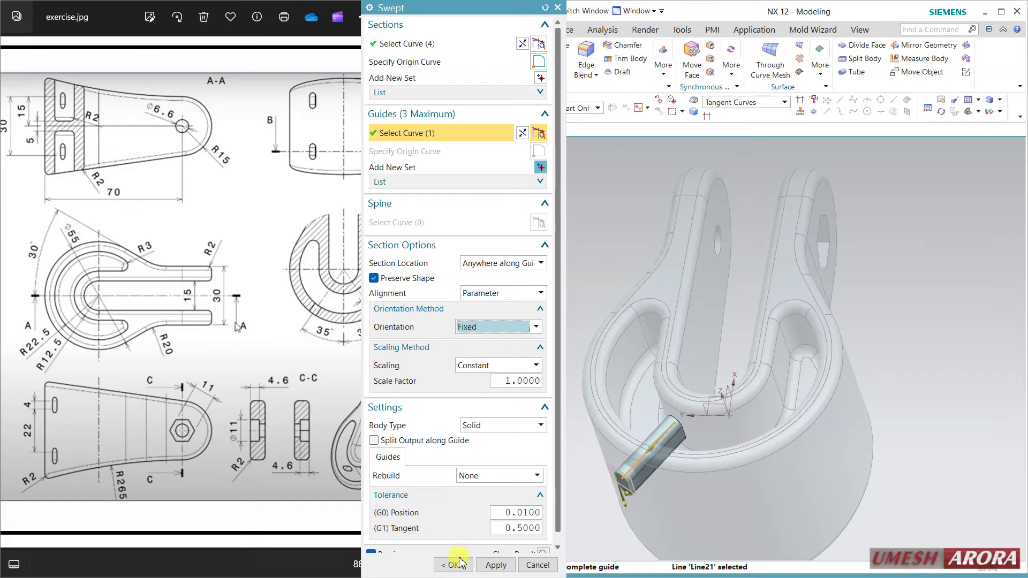
click(459, 566)
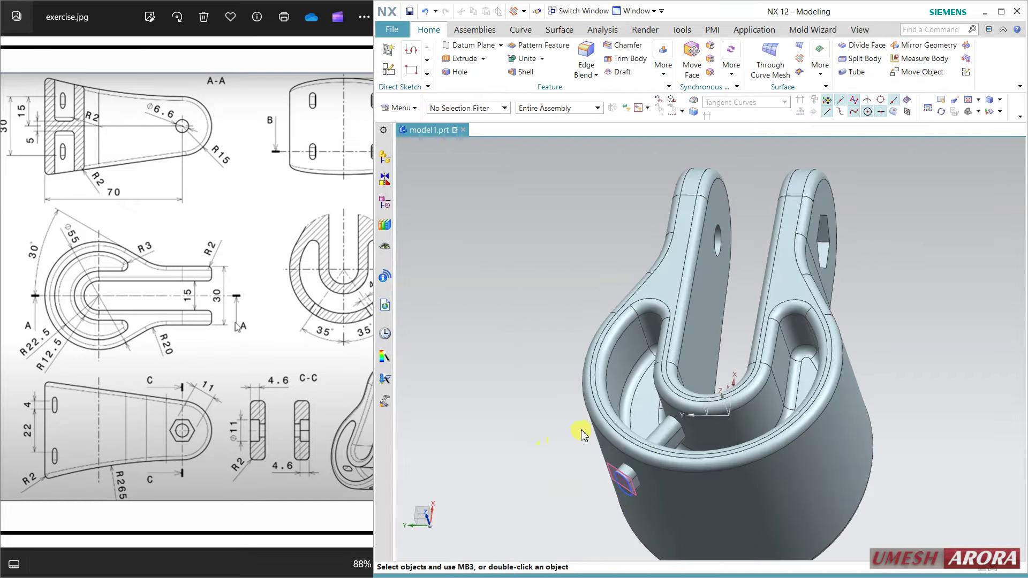
mouse_move(582, 427)
middle_down()
mouse_move(608, 390)
mouse_move(640, 375)
middle_up()
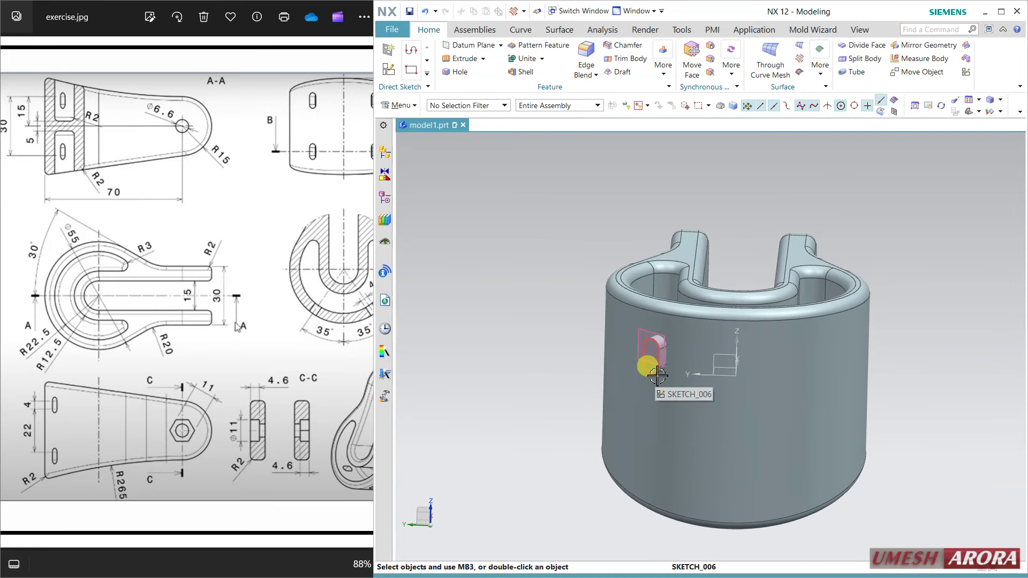
Step: Open the slot sketch, exit it again, and orbit to face the slot side
double_click(652, 379)
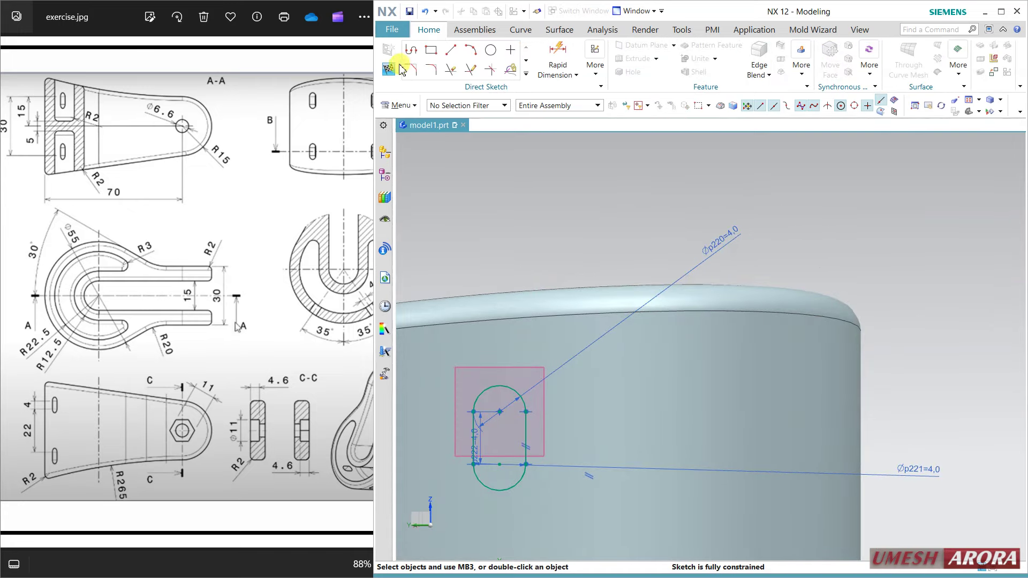
click(389, 68)
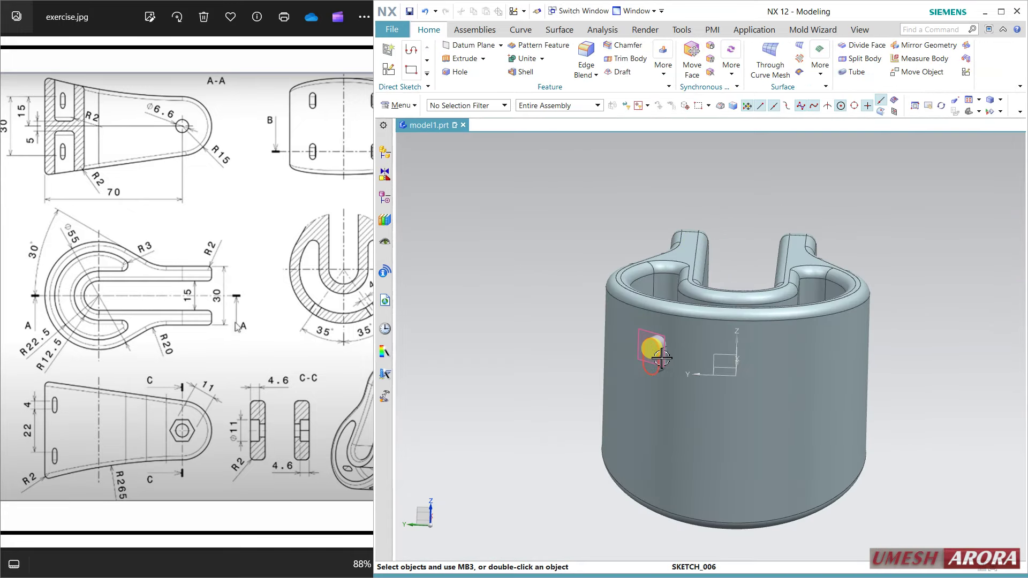
middle_drag(599, 203, 585, 207)
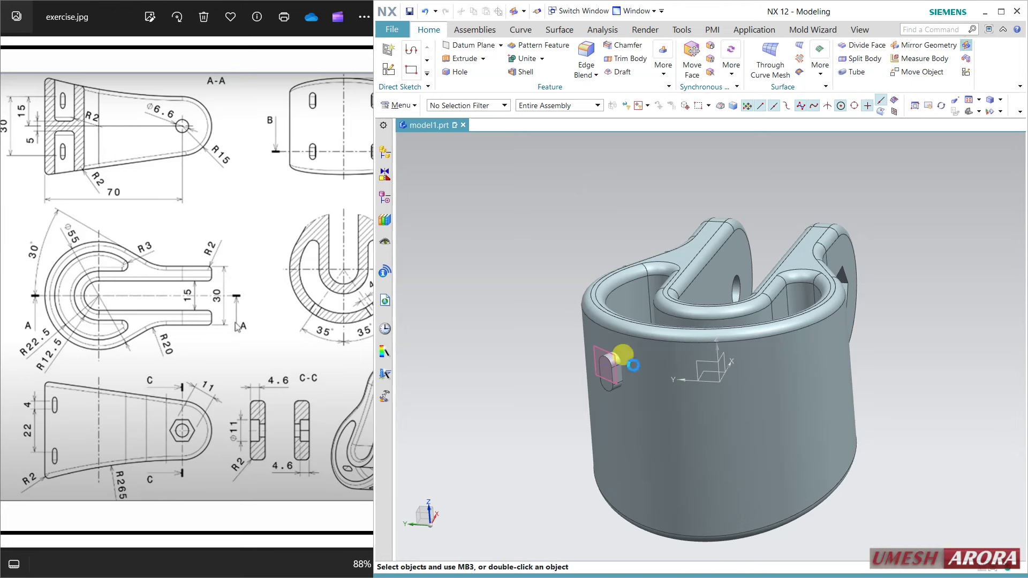
Step: Mirror the swept slot across the datum plane to the opposite side
click(966, 45)
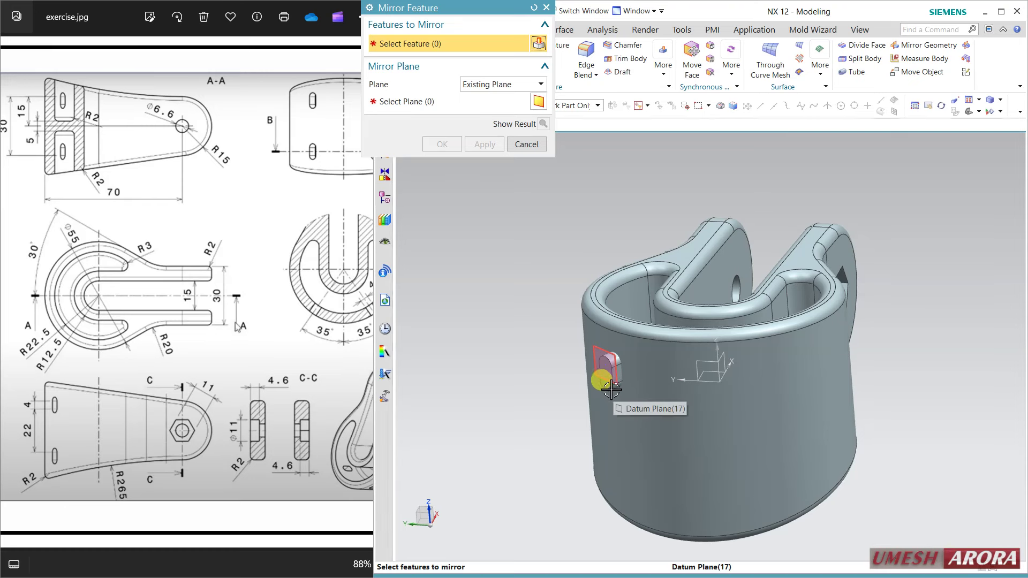
click(611, 389)
middle_click(589, 217)
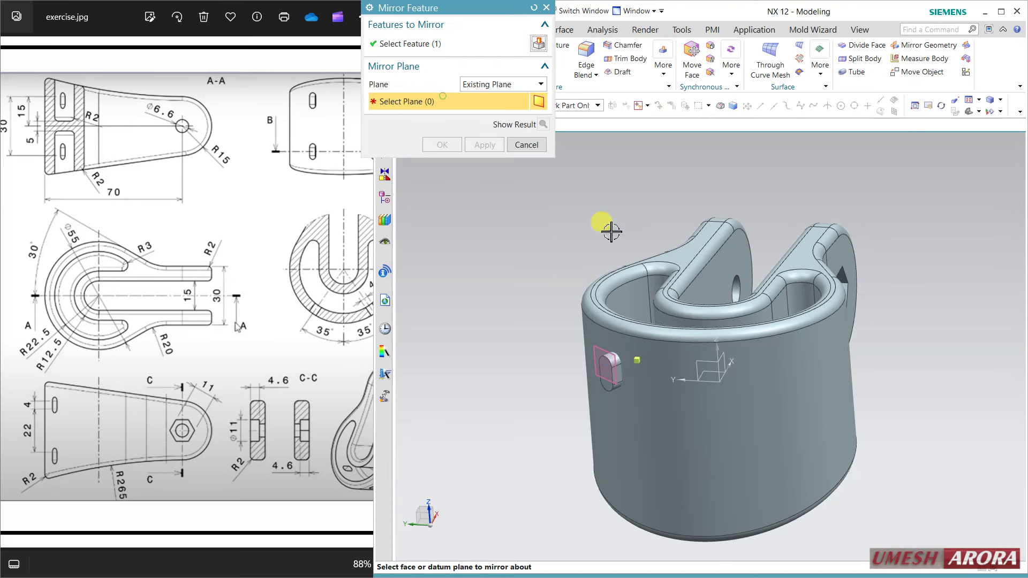
click(720, 360)
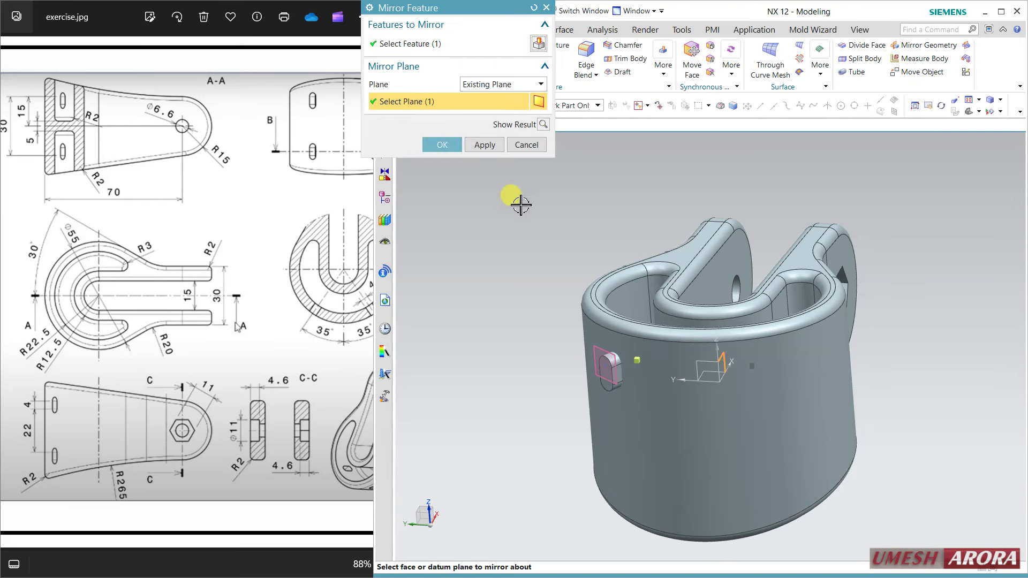
click(484, 145)
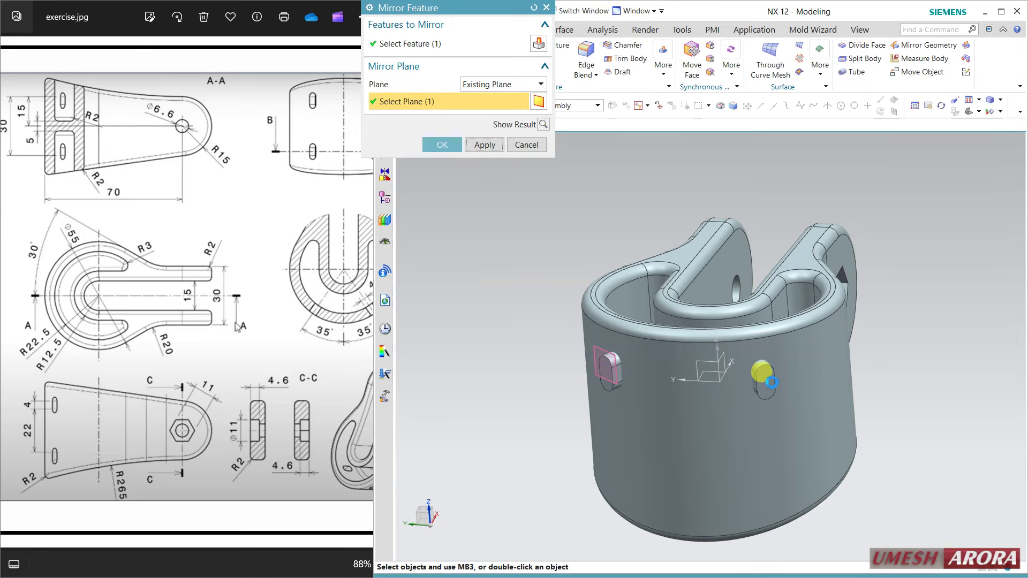
Step: Mirror both slots across the horizontal datum plane to the lower half
click(768, 381)
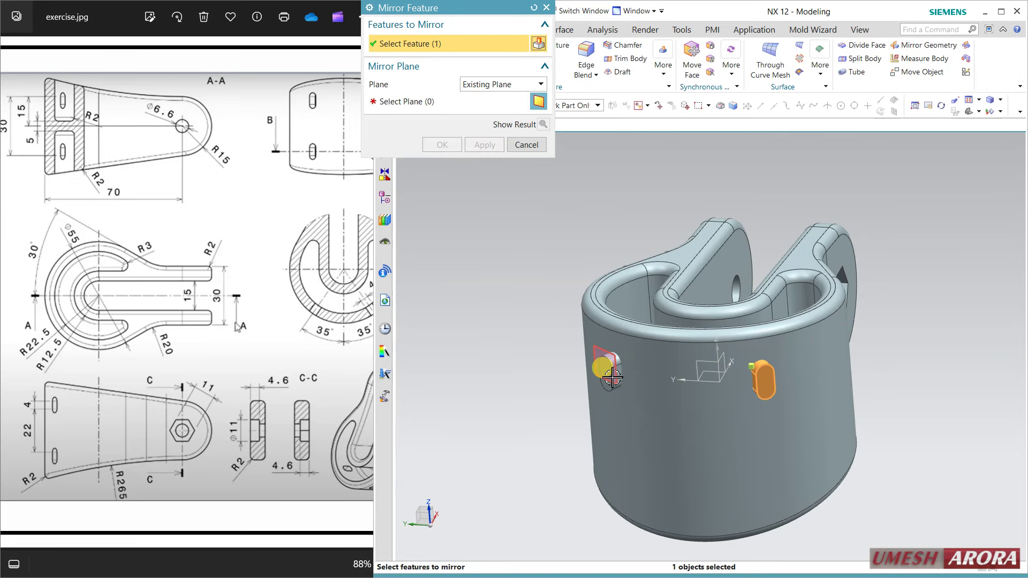
click(611, 387)
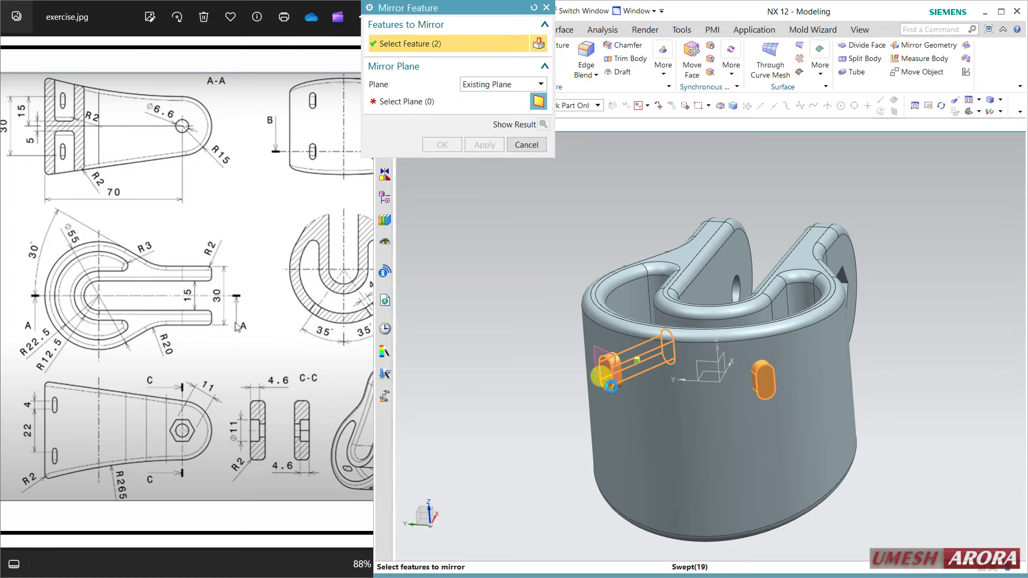
click(452, 102)
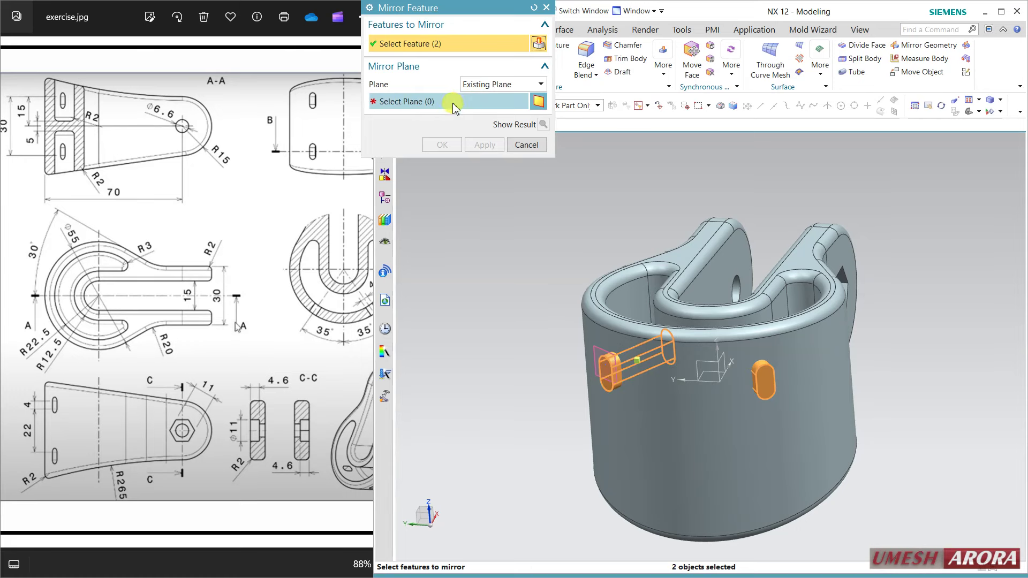
click(708, 371)
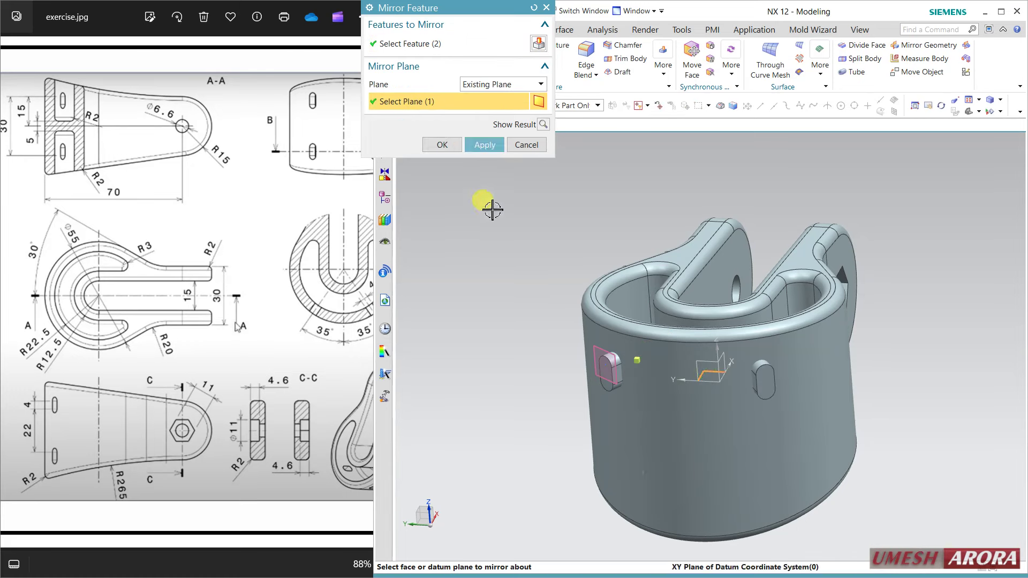
click(442, 144)
mouse_move(513, 284)
middle_down()
mouse_move(523, 293)
mouse_move(496, 294)
middle_up()
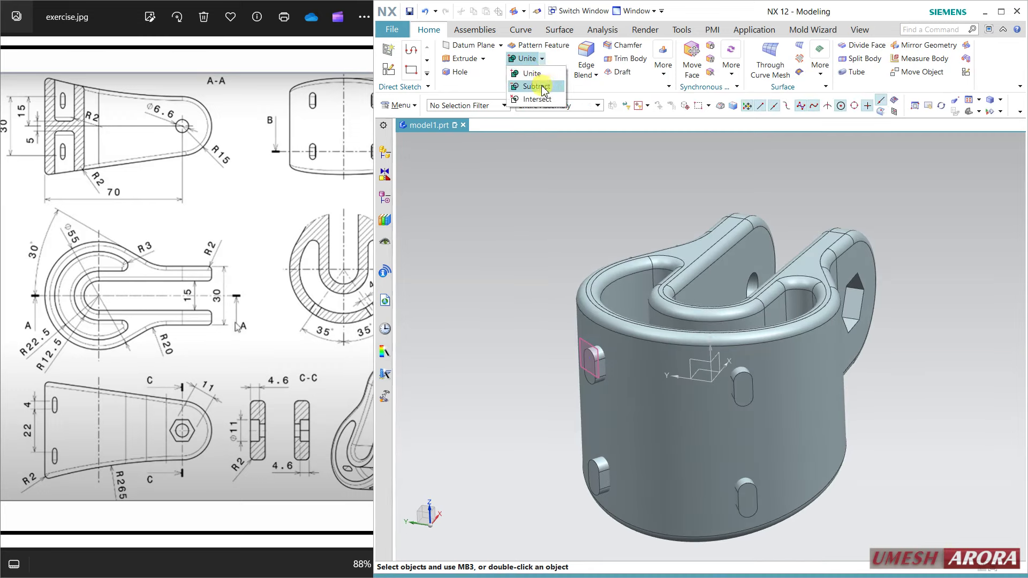
Step: Subtract the slot bodies from the bracket body to cut oval through-holes
click(527, 86)
click(602, 289)
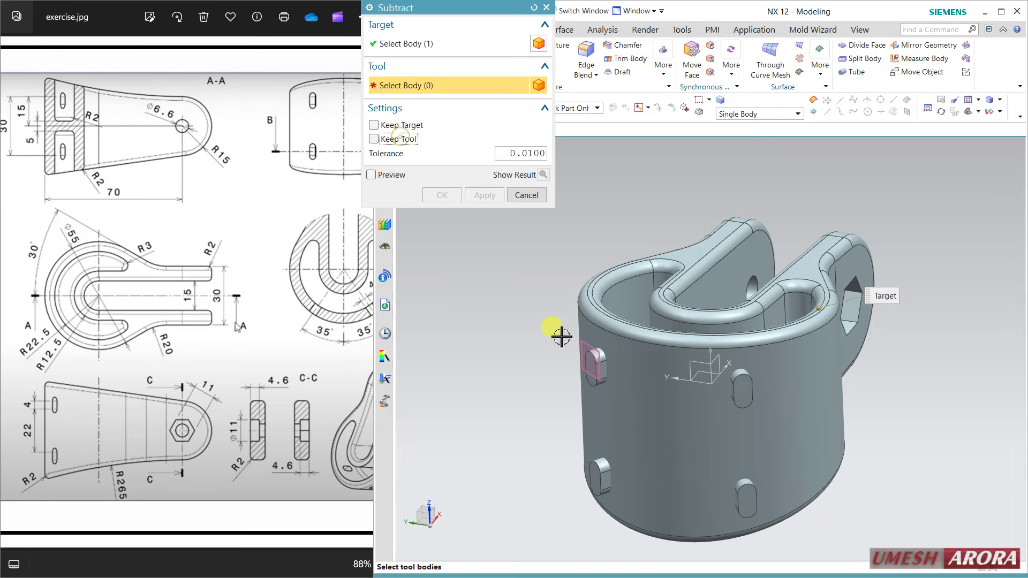
click(589, 360)
click(600, 475)
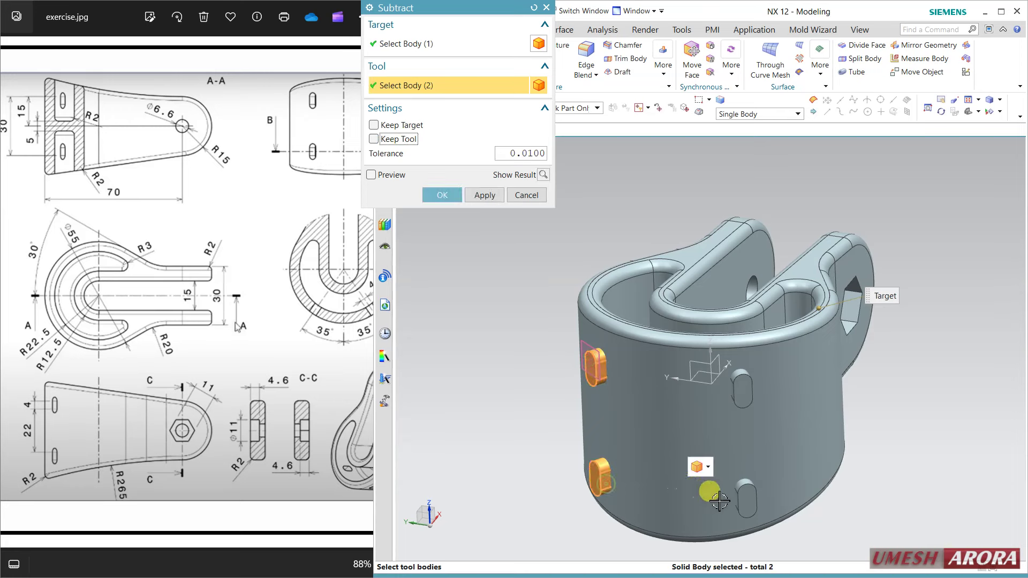
click(743, 494)
click(445, 196)
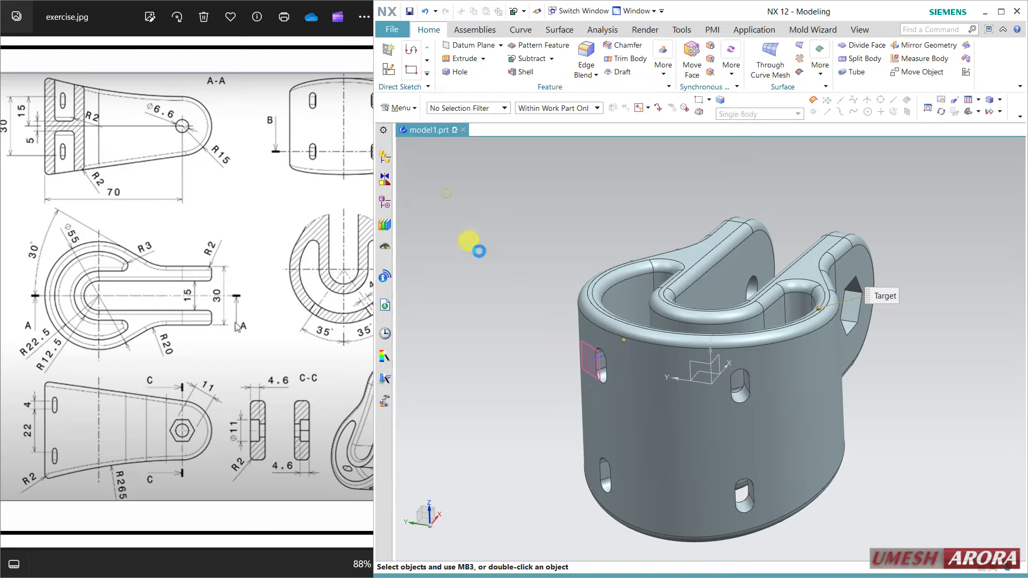
click(584, 357)
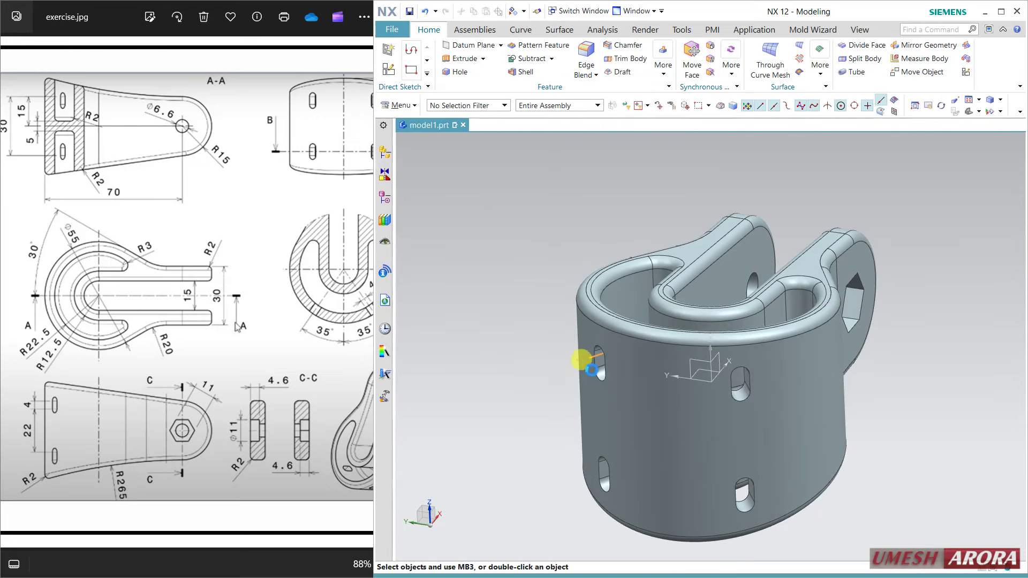